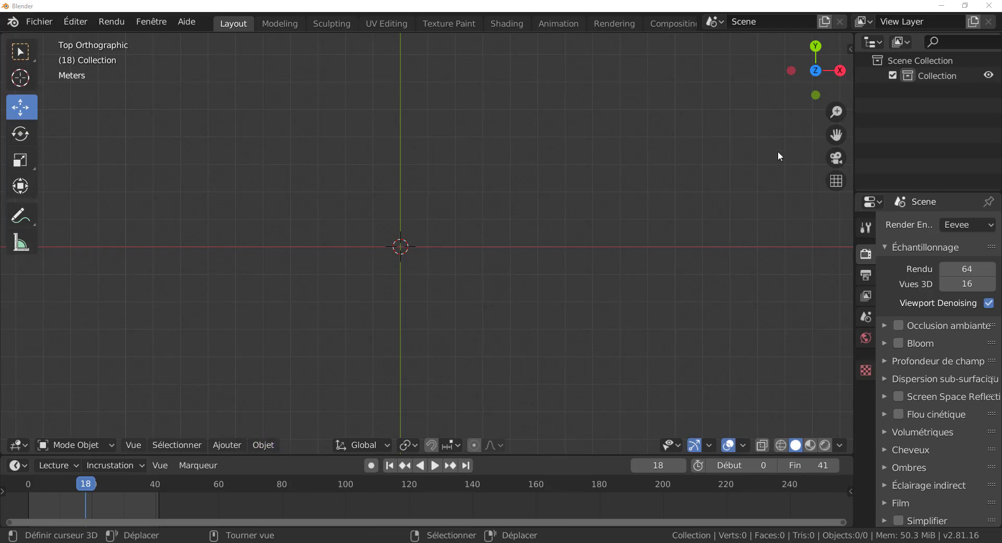
# Add a cube mesh and move it along the X axis to about -5.32 m
pyautogui.click(261, 448)
pyautogui.moveTo(221, 449)
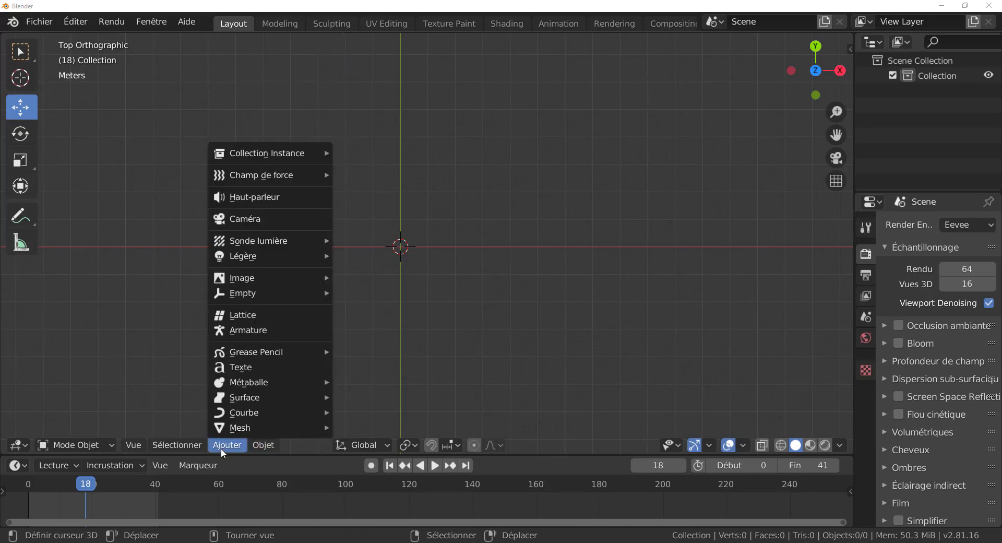
pyautogui.moveTo(229, 430)
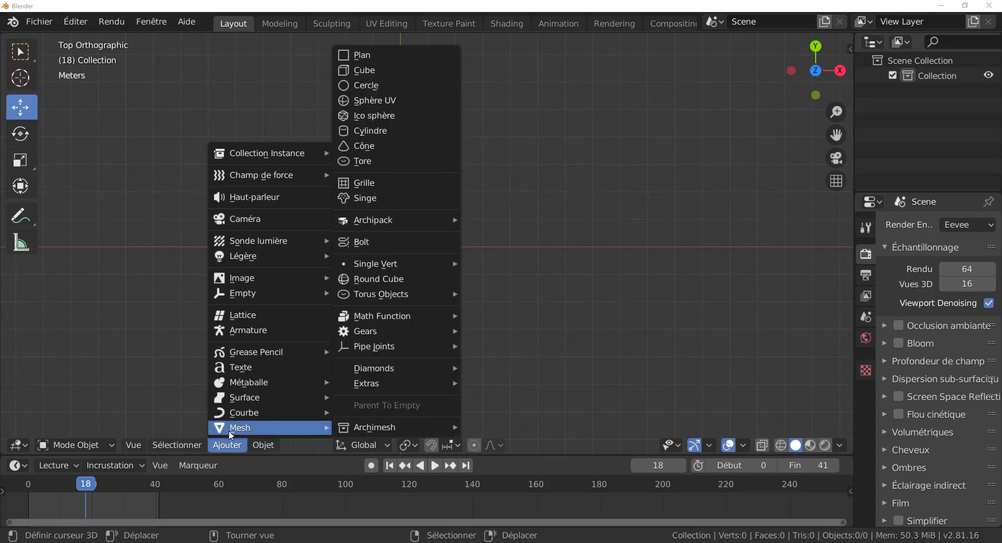
pyautogui.click(365, 70)
pyautogui.moveTo(481, 249); pyautogui.dragTo(335, 249)
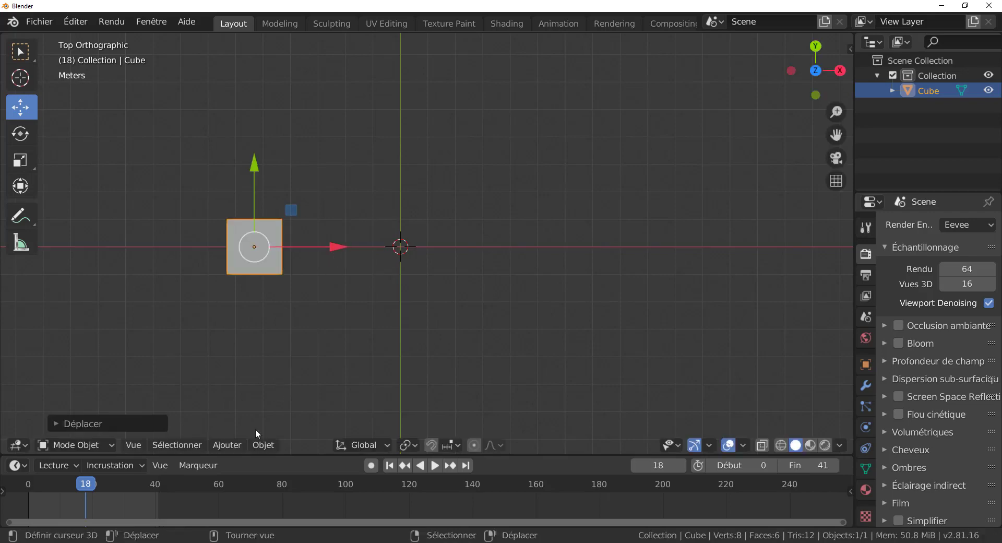
# Add a second cube at the origin and shift it along the X axis to about 0.25 m
pyautogui.click(219, 447)
pyautogui.moveTo(230, 428)
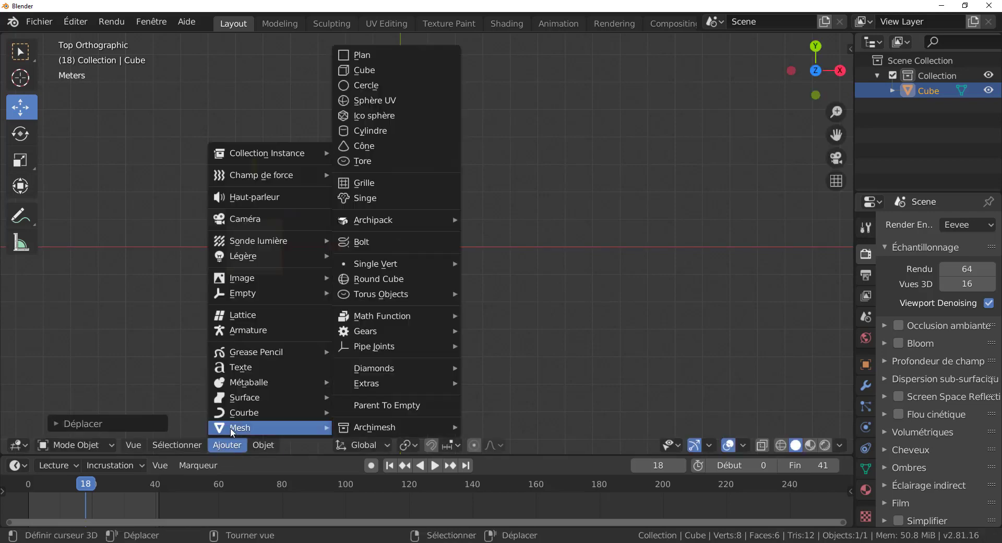
pyautogui.click(365, 70)
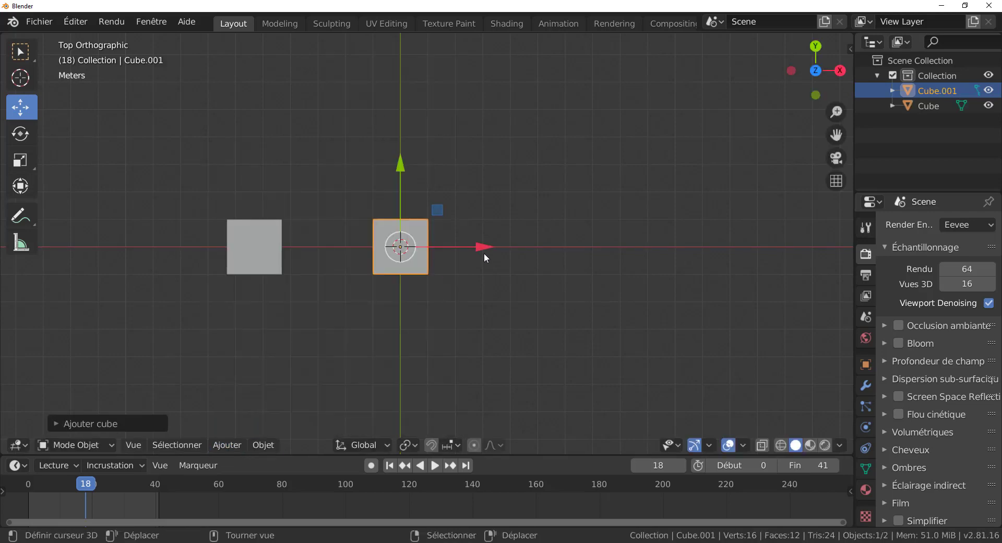
pyautogui.moveTo(484, 247); pyautogui.dragTo(490, 283)
# Select the first cube and show its transform properties in a widened sidebar
pyautogui.moveTo(490, 283); pyautogui.dragTo(431, 310, button='middle')
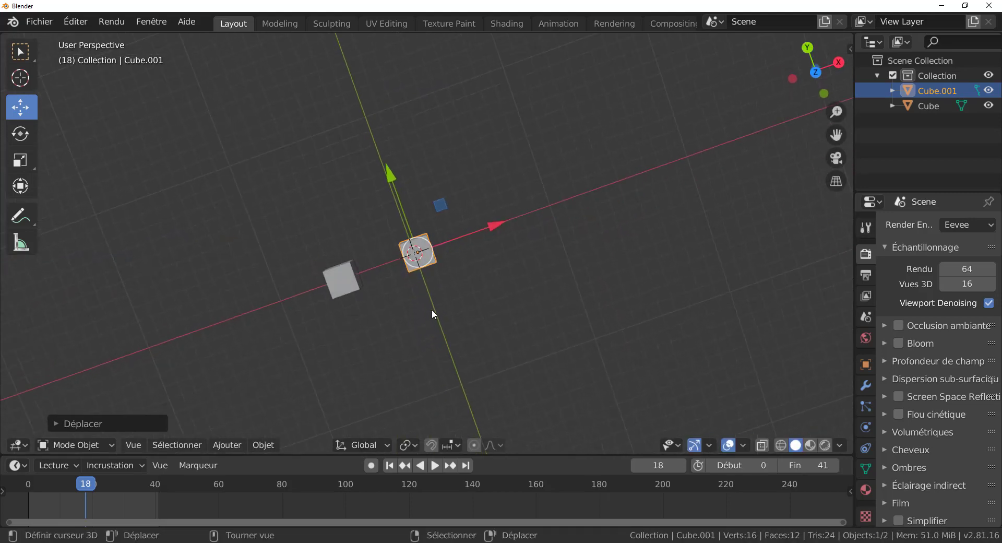
pyautogui.press('KP_1')
pyautogui.keyDown('shift'); pyautogui.moveTo(463, 298); pyautogui.dragTo(490, 339, button='middle'); pyautogui.keyUp('shift')
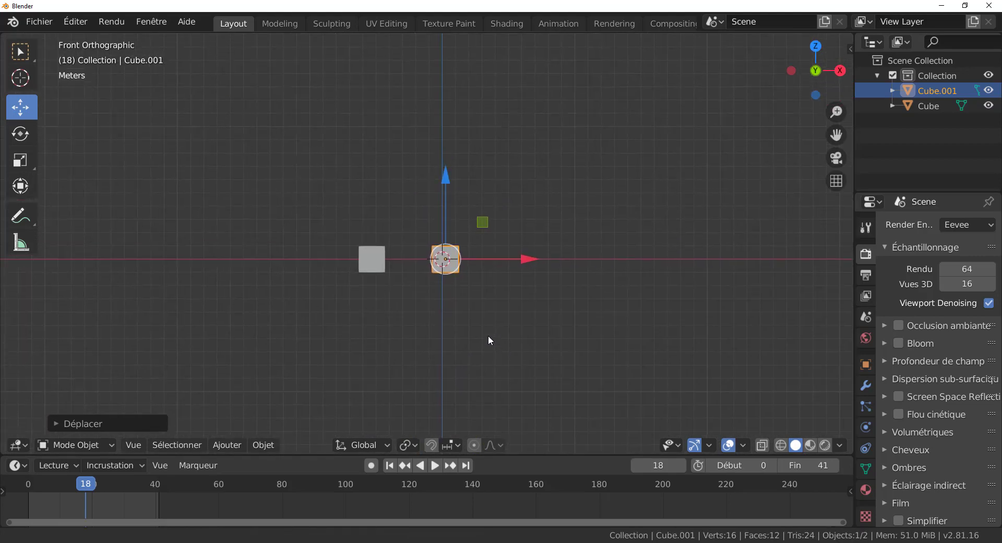
pyautogui.scroll(4, 400, 316)
pyautogui.click(343, 289)
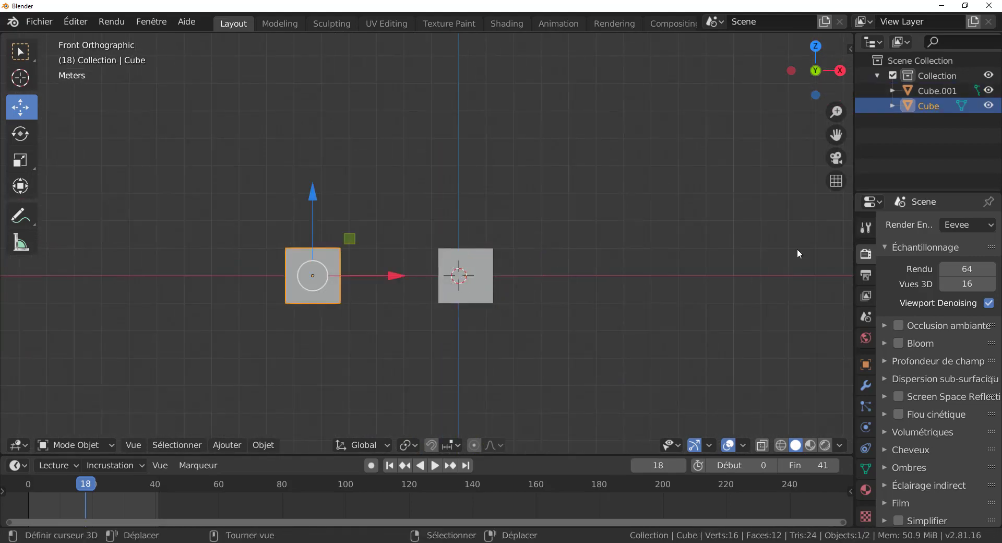
pyautogui.press('n')
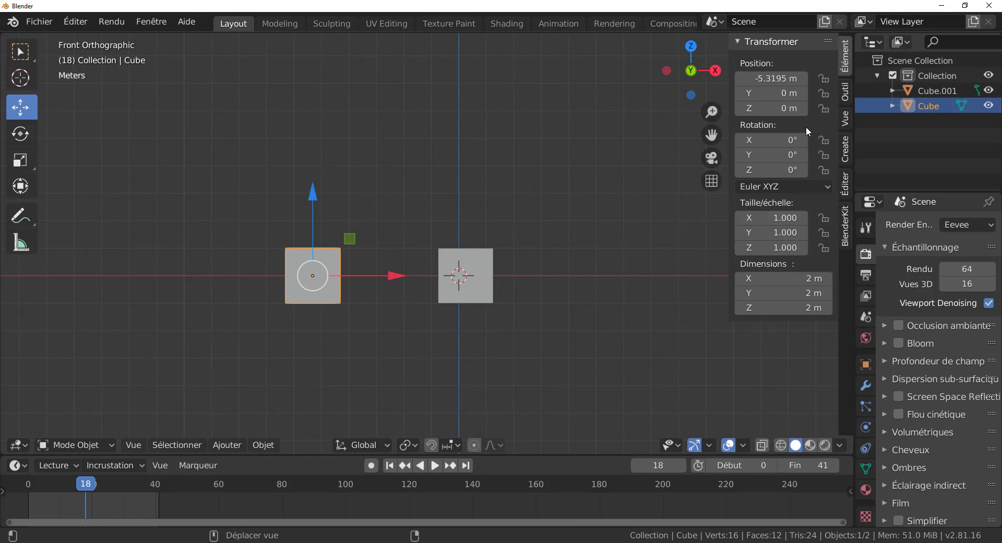
pyautogui.moveTo(730, 204); pyautogui.dragTo(689, 204)
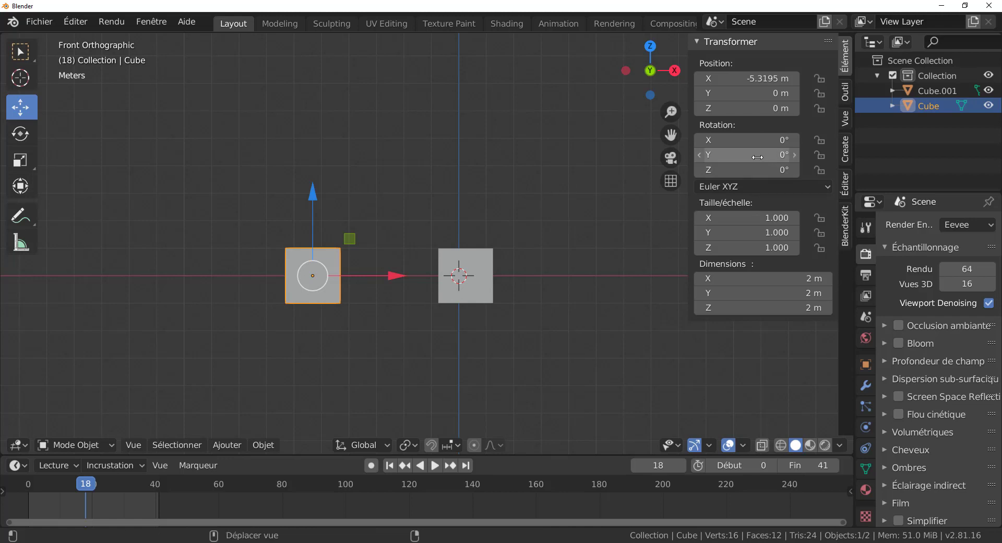
# Delete the second cube near the origin
pyautogui.click(469, 287)
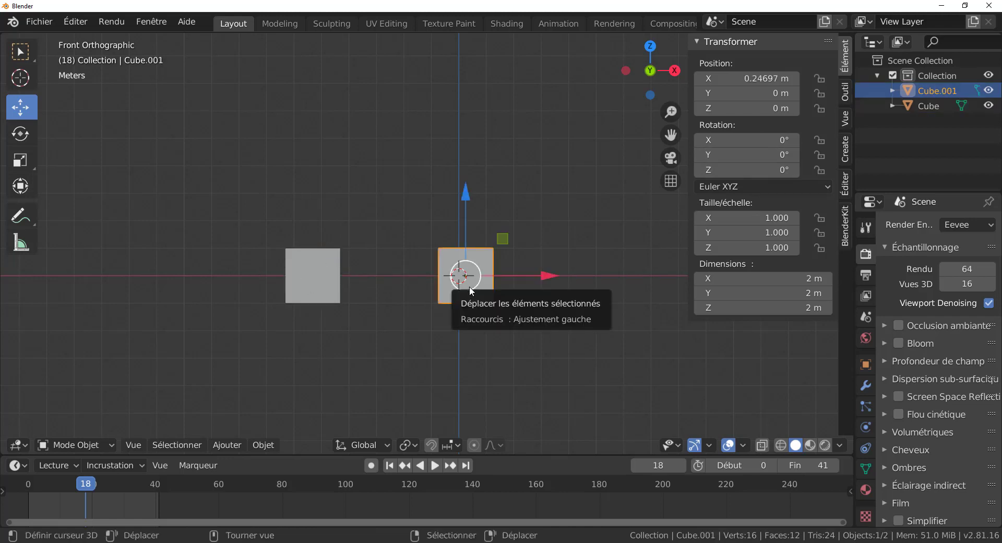
pyautogui.press('x')
pyautogui.click(468, 286)
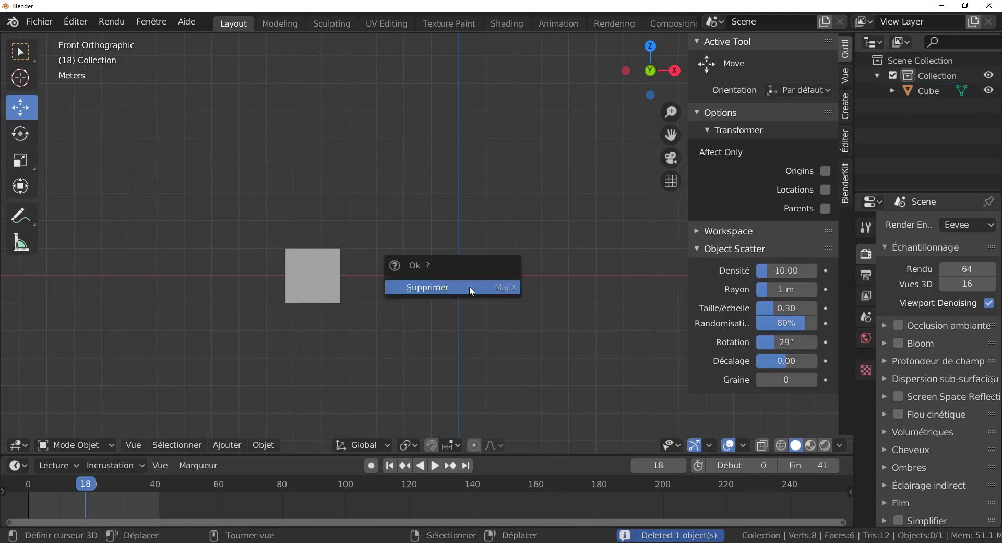
# Add a driver to the remaining cube's Y rotation, using the Position X of the same Cube as its variable
pyautogui.click(331, 282)
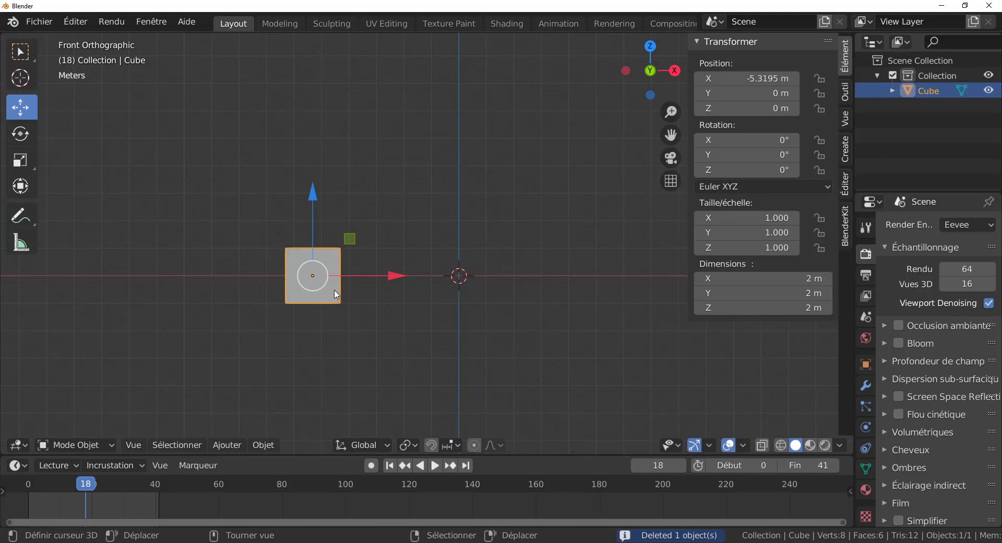
pyautogui.rightClick(744, 155)
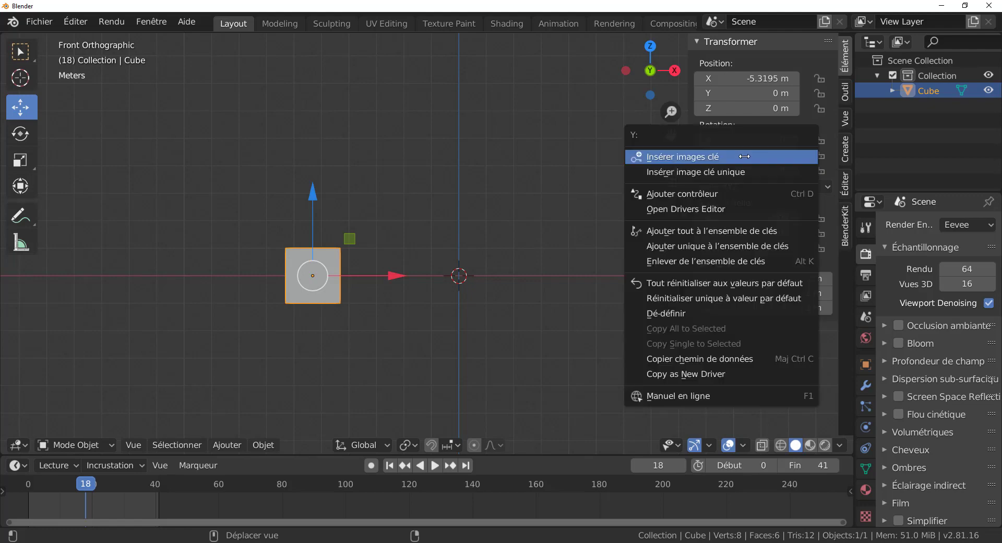
pyautogui.click(699, 196)
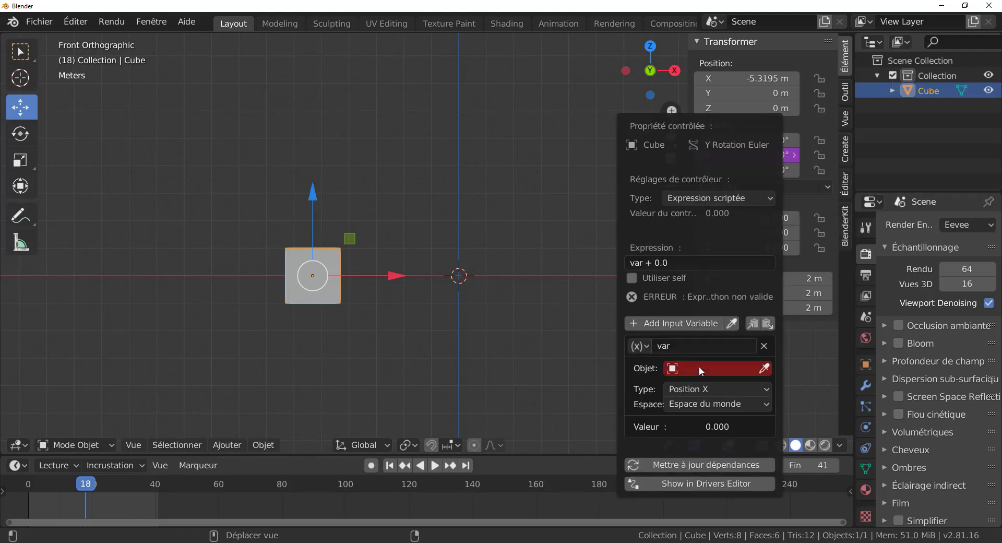
pyautogui.click(700, 369)
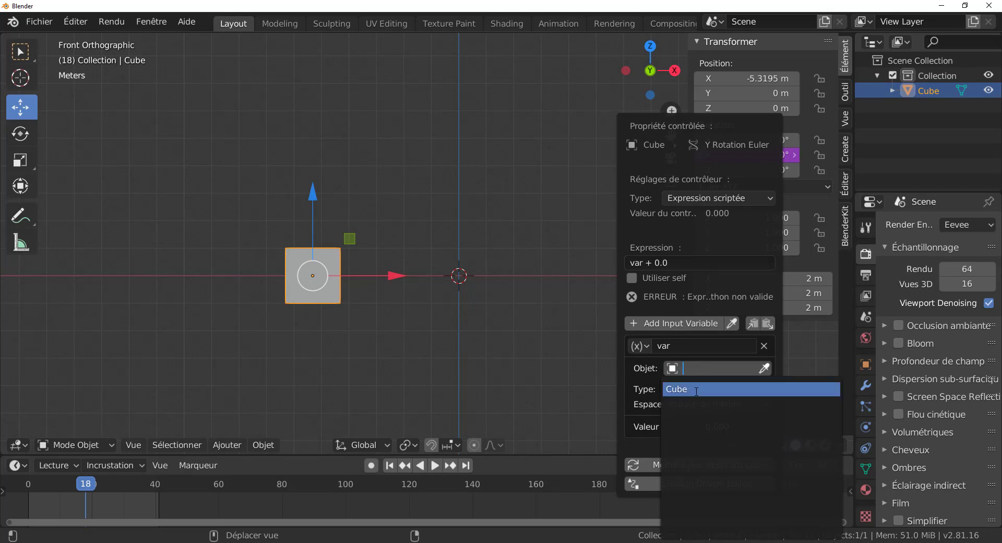
pyautogui.click(699, 389)
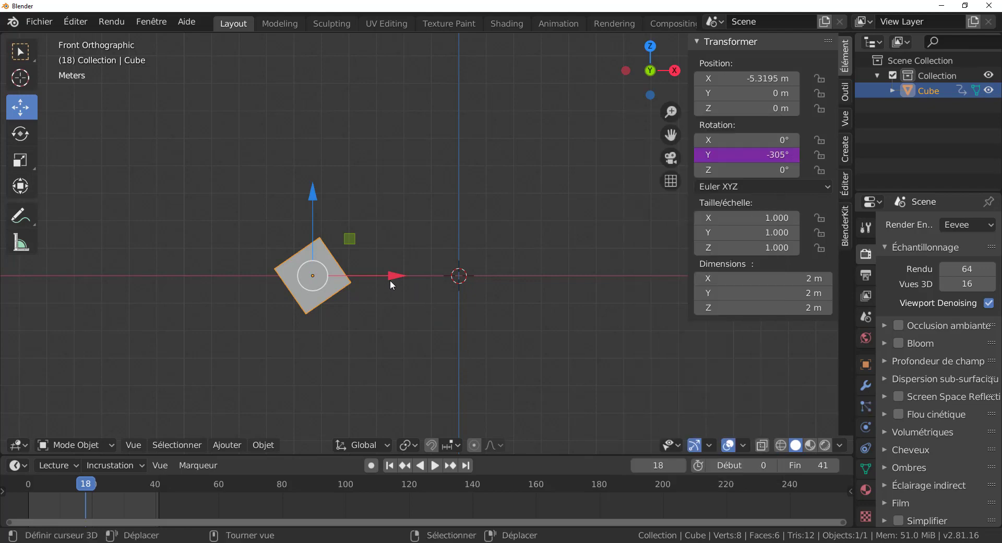
# Slide the cube back and forth along the X axis to test its driven Y rotation
pyautogui.moveTo(390, 280); pyautogui.dragTo(387, 303)
pyautogui.moveTo(391, 337); pyautogui.dragTo(394, 347, button='middle')
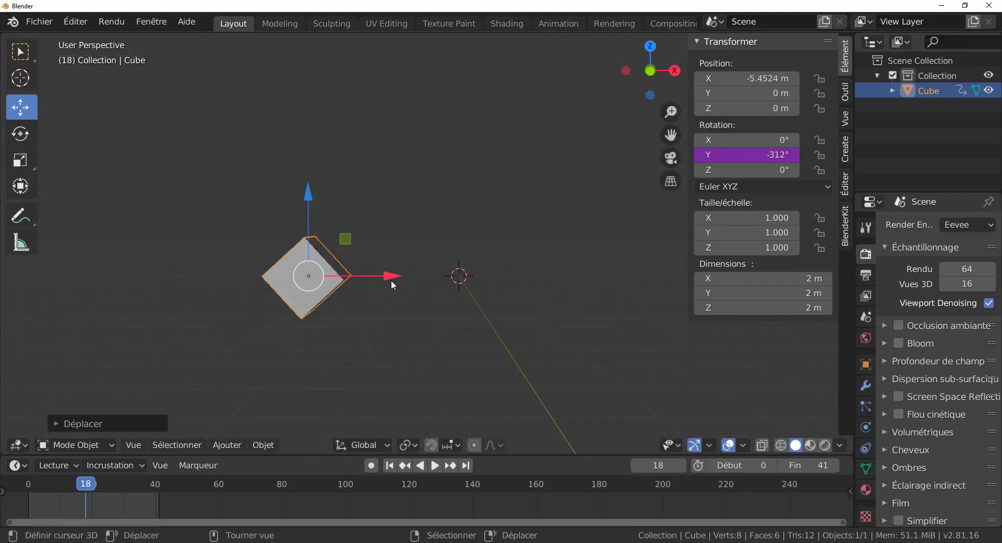
pyautogui.moveTo(391, 281); pyautogui.dragTo(384, 365, button='middle')
pyautogui.moveTo(390, 273); pyautogui.dragTo(545, 336)
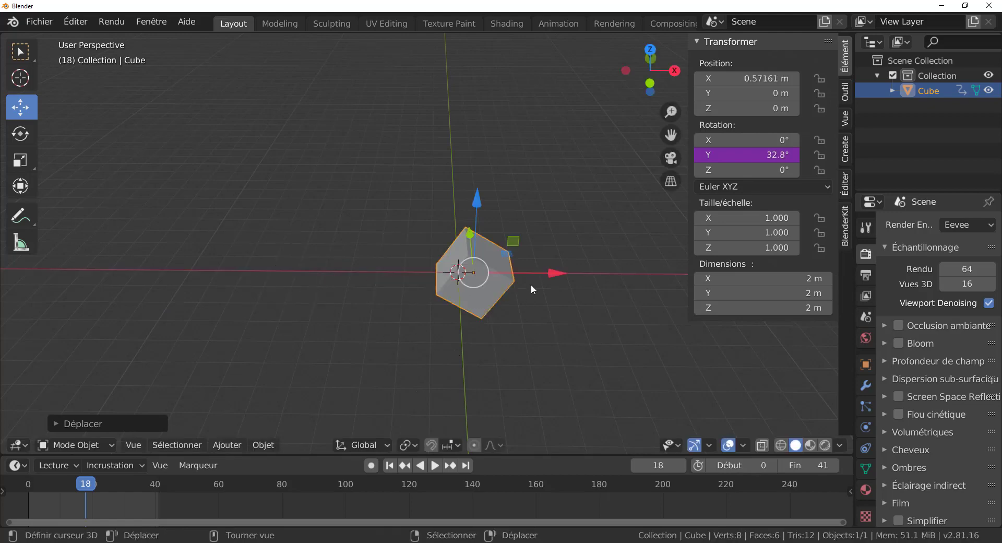
pyautogui.moveTo(551, 274); pyautogui.dragTo(504, 388)
# Undo the cube's X moves and the driver on its Y rotation
pyautogui.hotkey('ctrl', 'z')
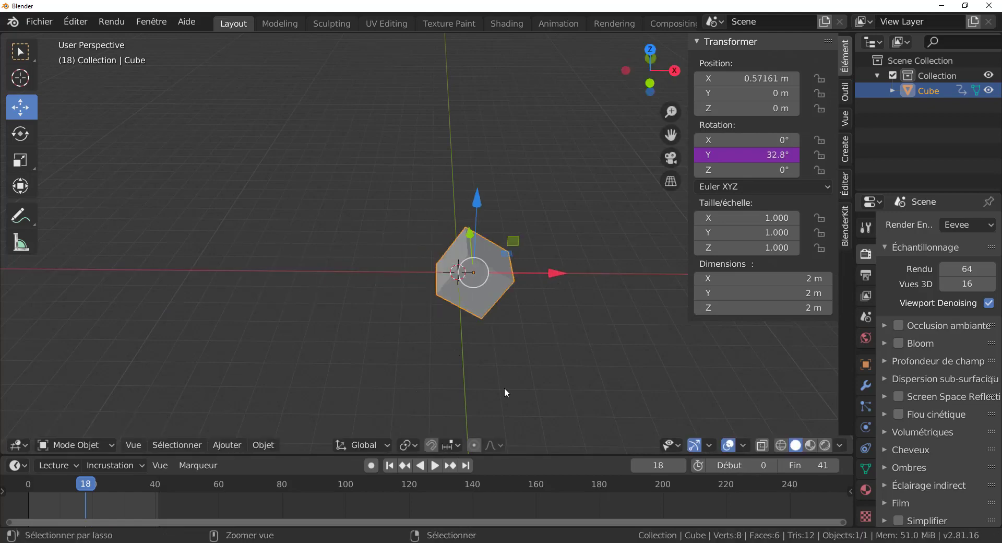
pyautogui.hotkey('ctrl', 'z')
pyautogui.hotkey('ctrl', 'z')
pyautogui.hotkey('ctrl', 'z')
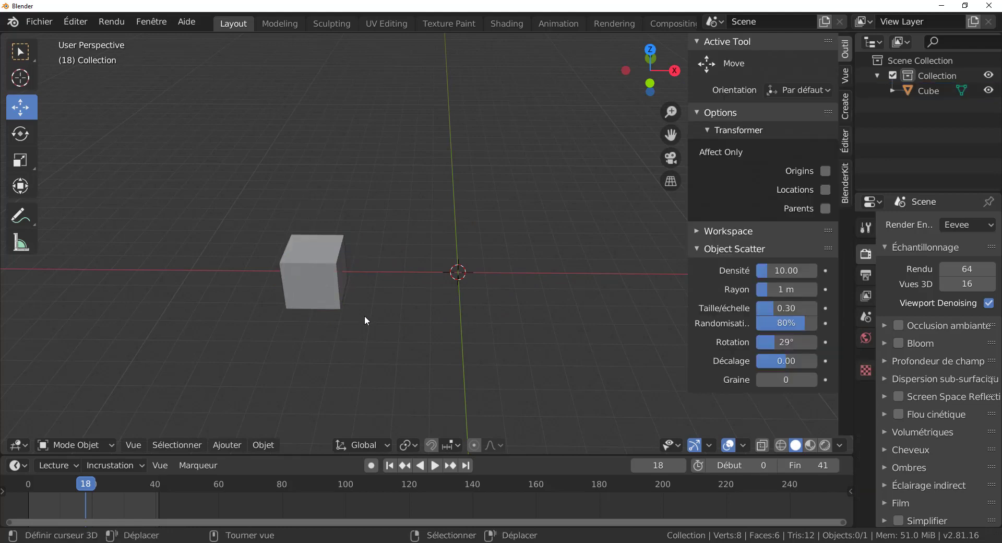
# Add a second cube mesh at the origin
pyautogui.click(228, 445)
pyautogui.moveTo(237, 432)
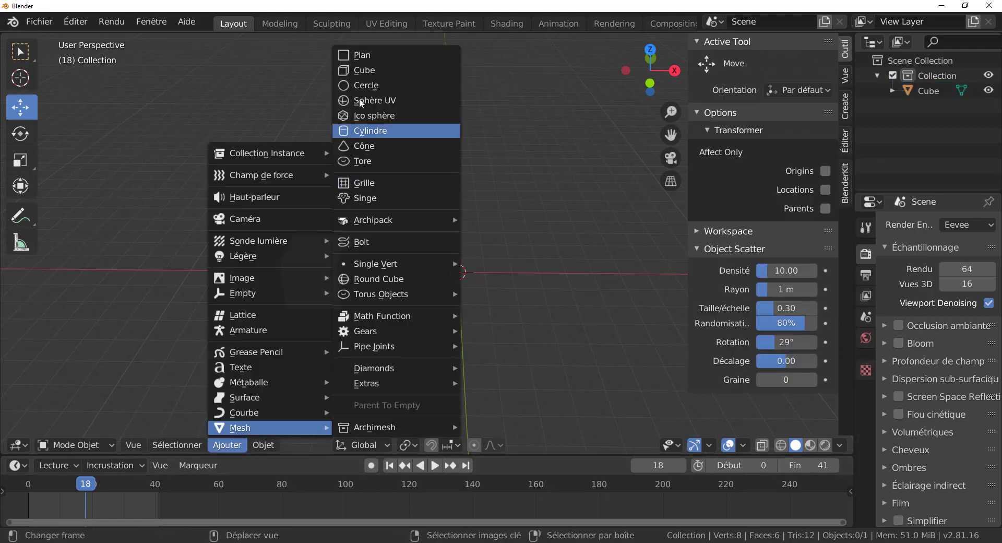
pyautogui.click(365, 70)
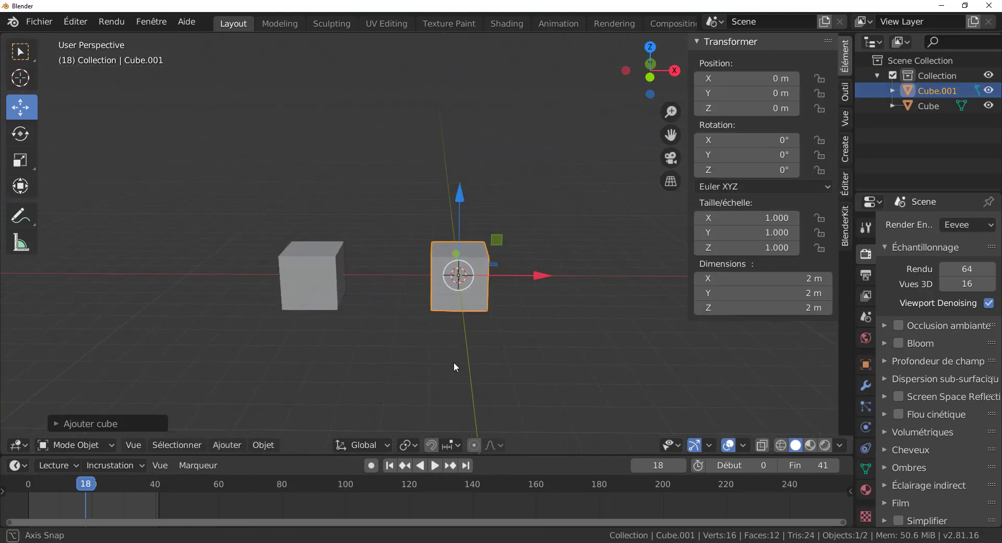
pyautogui.moveTo(453, 362); pyautogui.dragTo(492, 345, button='middle')
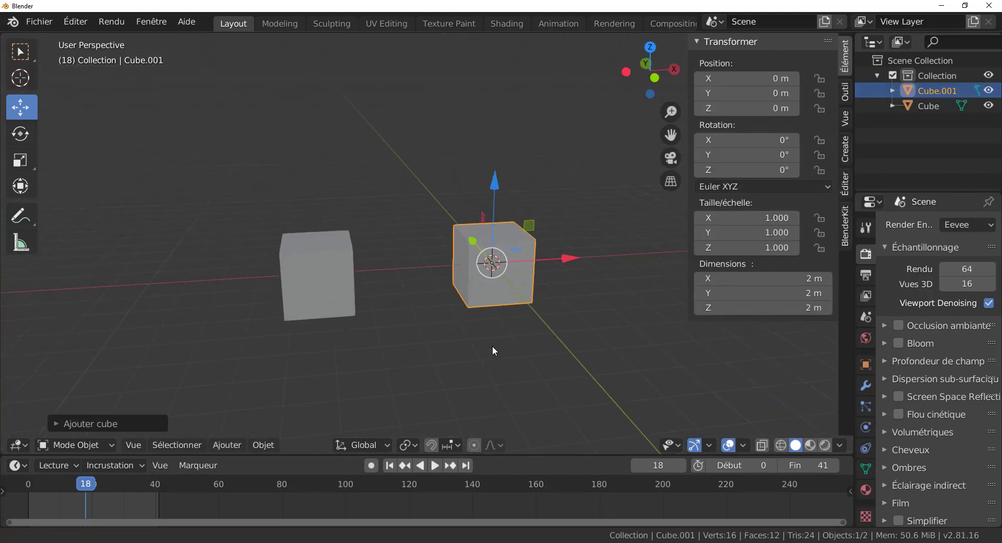
# Add a driver to the first cube's Z position, with Cube.001 as the variable's object and Rotation Z as its type
pyautogui.click(331, 278)
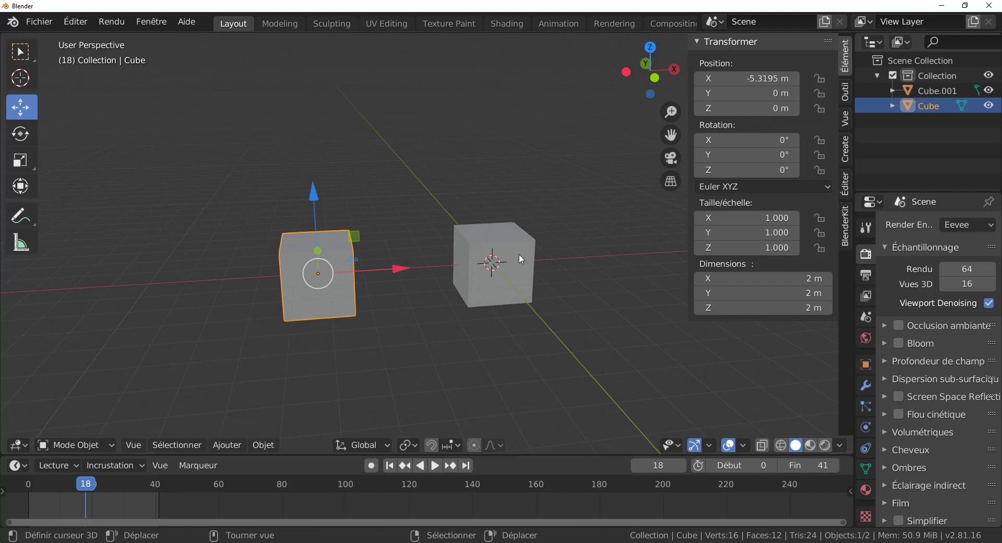
pyautogui.rightClick(739, 109)
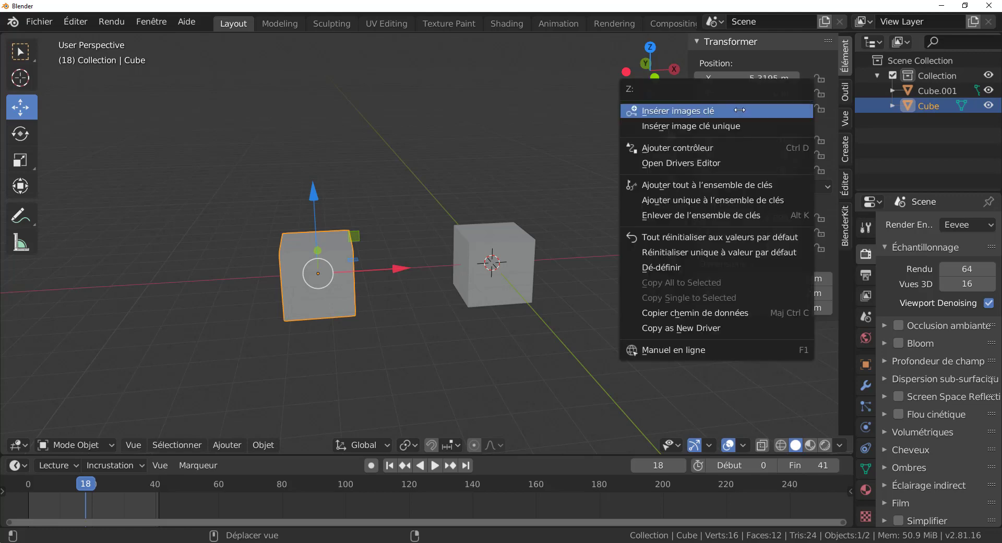
pyautogui.click(712, 149)
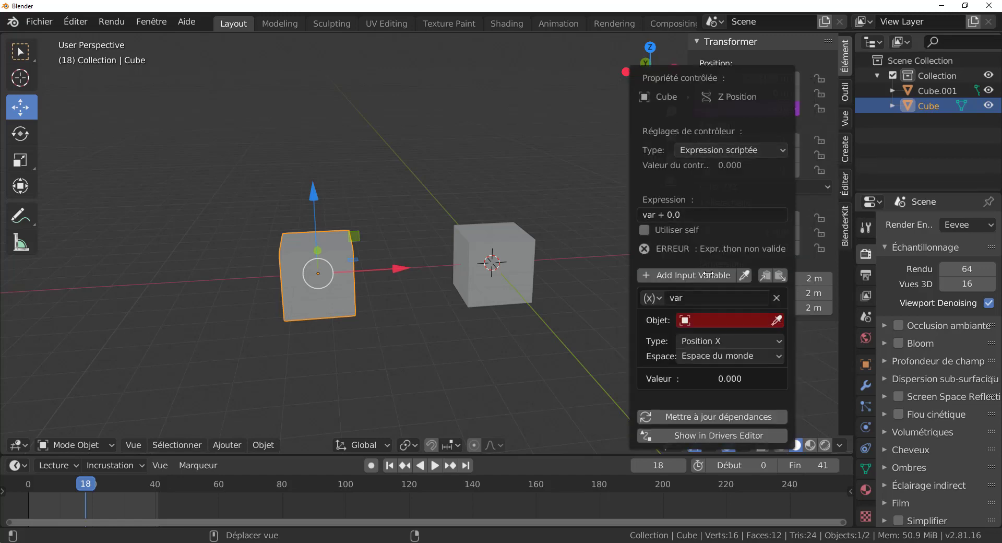
pyautogui.click(711, 321)
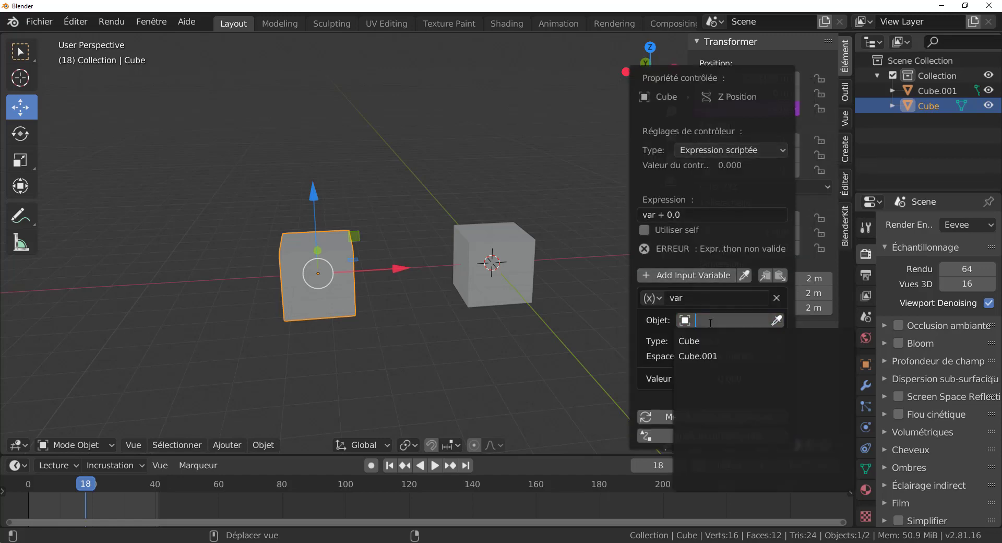
pyautogui.click(710, 357)
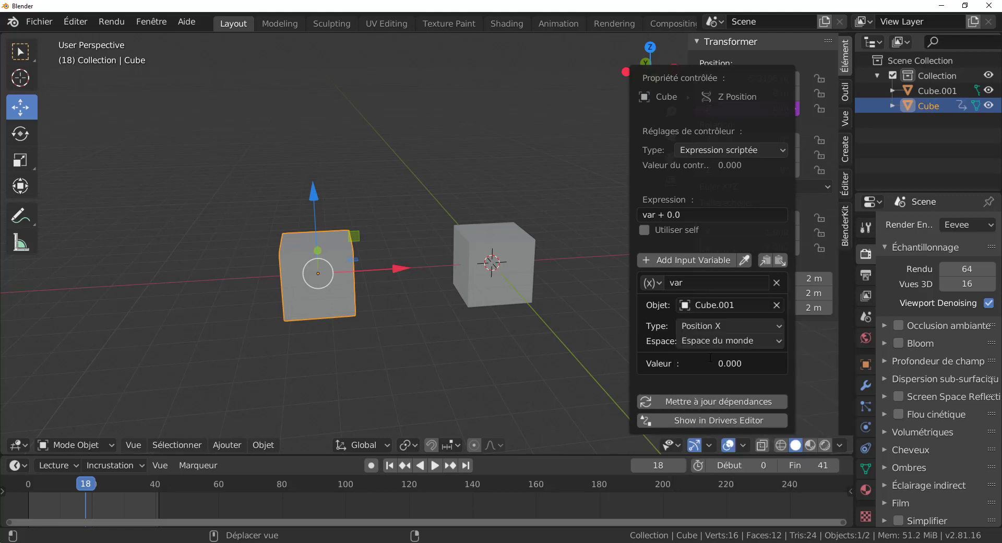
pyautogui.click(711, 327)
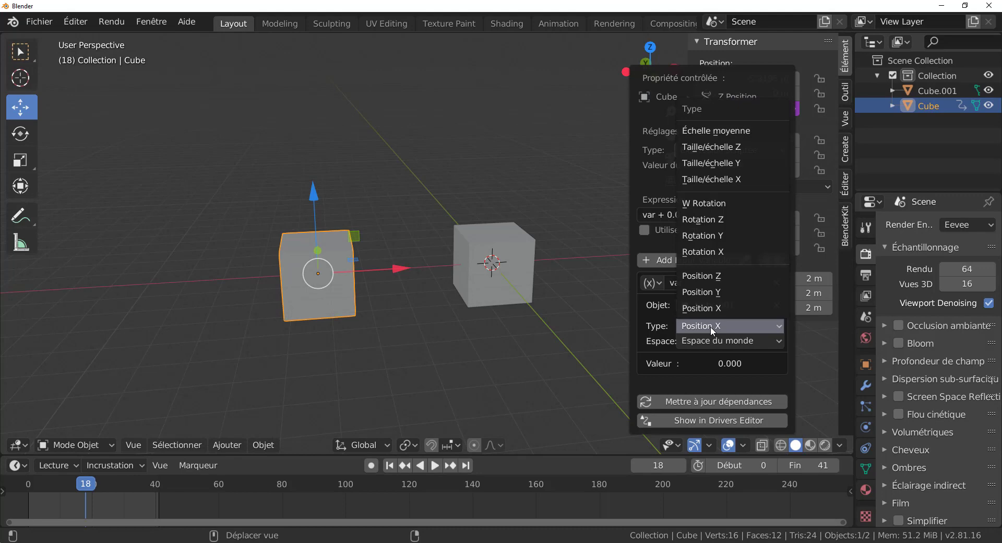
pyautogui.click(711, 219)
# Try rotating the second cube about the Z axis to test the driver on the first cube
pyautogui.click(498, 280)
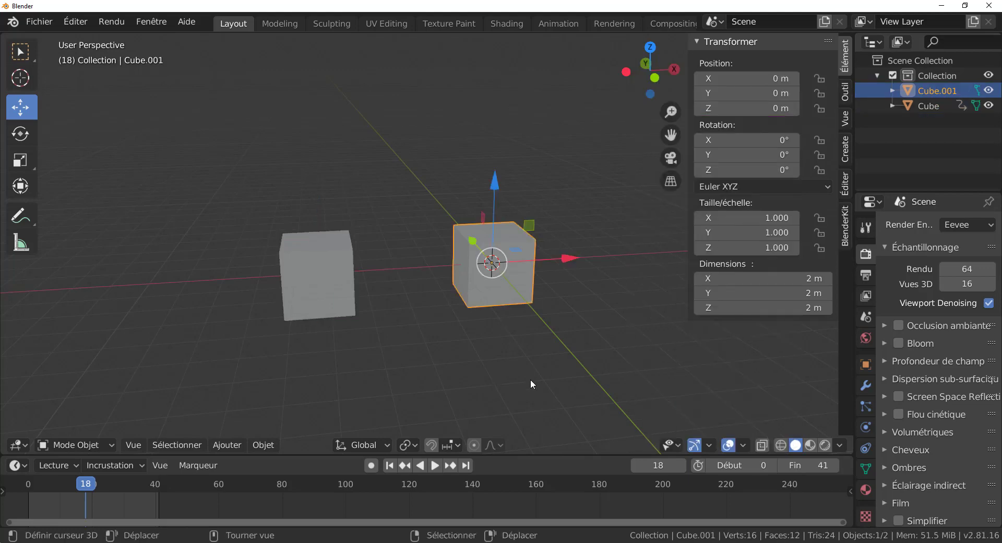
pyautogui.press('r')
pyautogui.press('z')
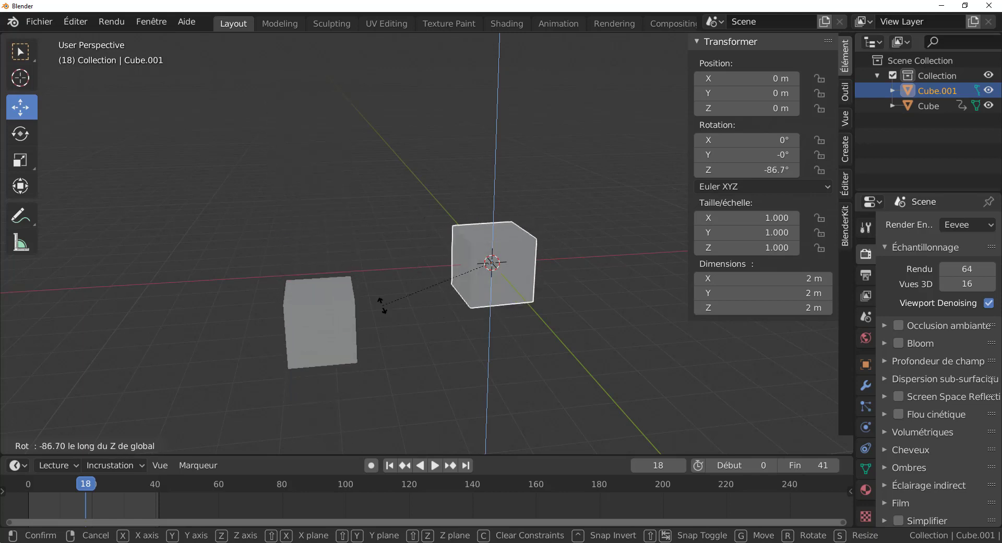
pyautogui.press('Return')
# Change the driver expression on the first cube's Z position to var *2
pyautogui.click(351, 308)
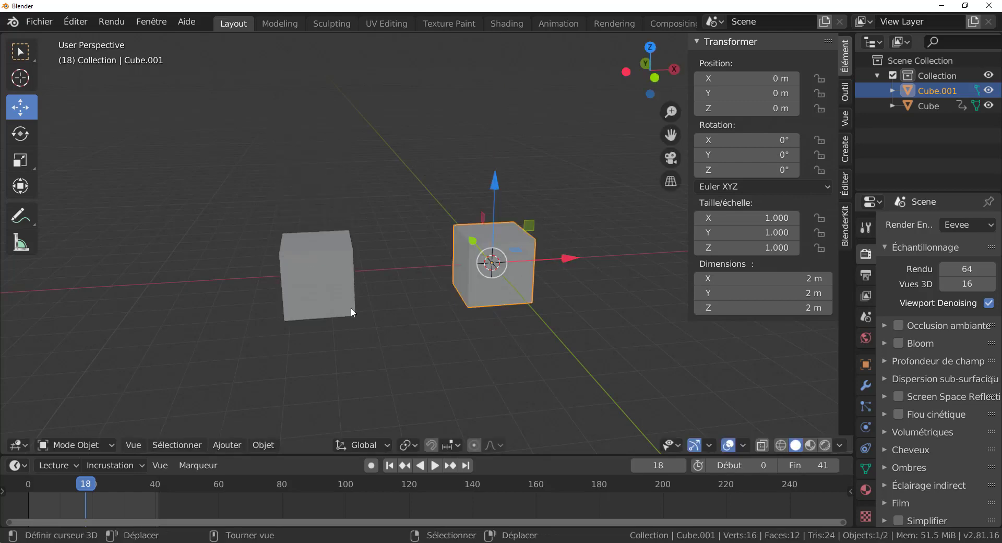
pyautogui.rightClick(750, 110)
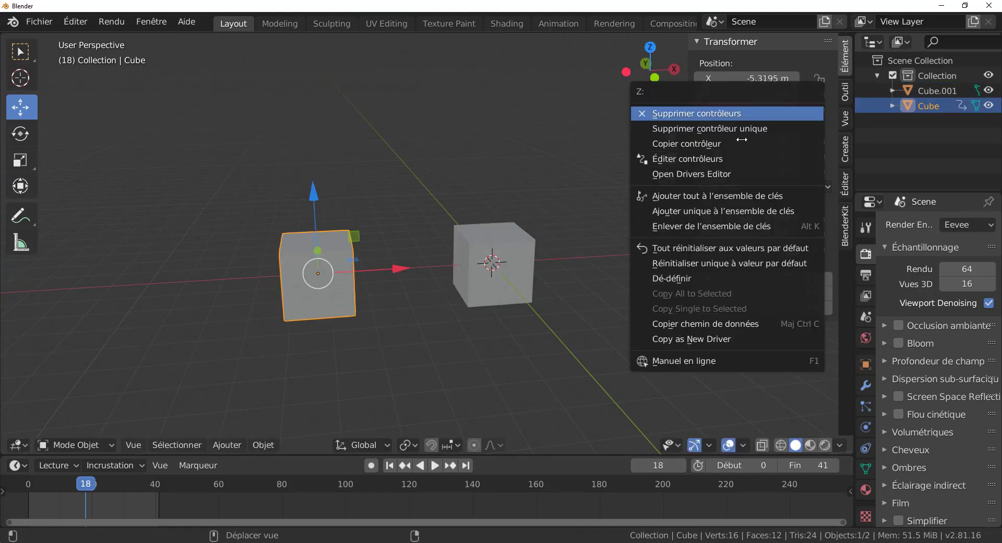
pyautogui.click(710, 160)
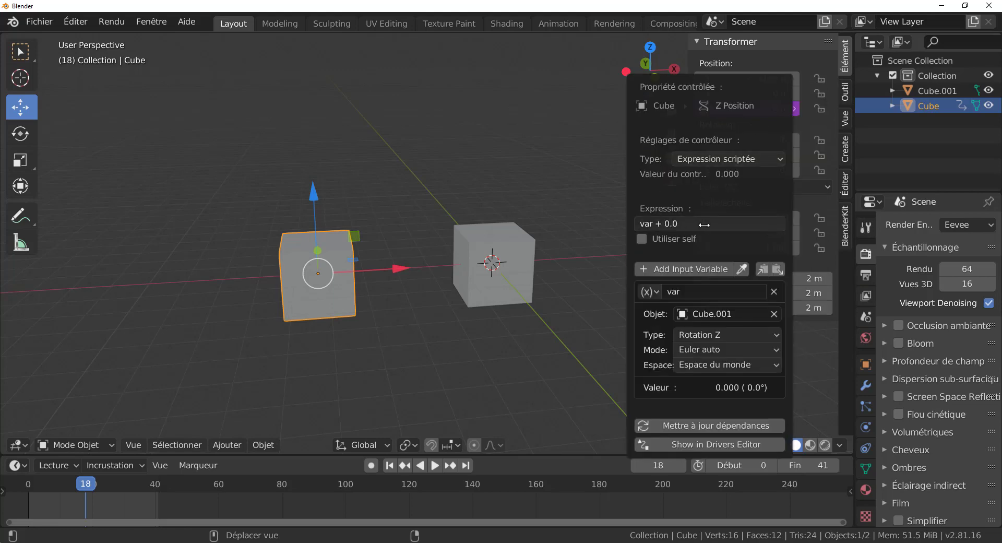
pyautogui.click(705, 225)
pyautogui.click(705, 225)
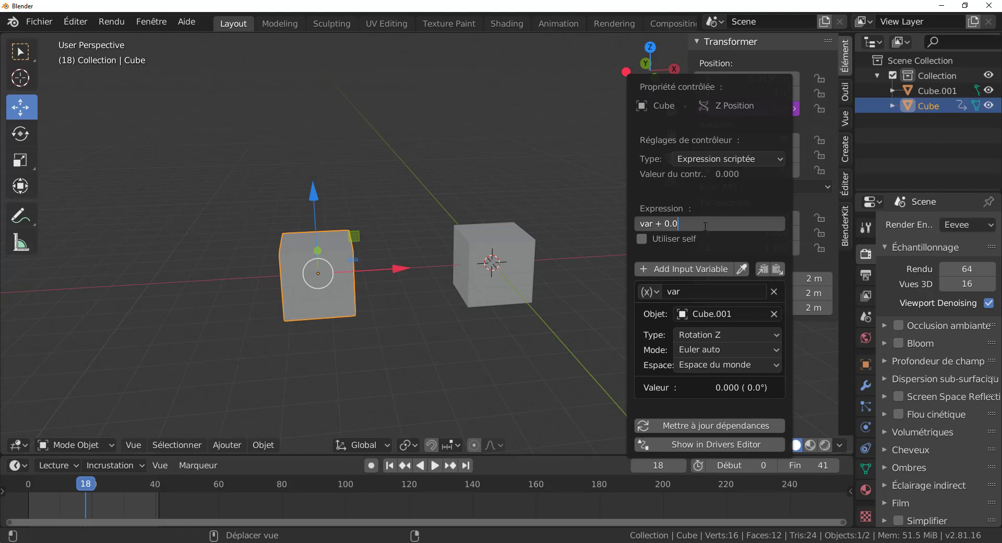
pyautogui.press('BackSpace')
pyautogui.press('BackSpace')
pyautogui.press('BackSpace')
pyautogui.press('BackSpace')
pyautogui.press('BackSpace')
pyautogui.write('*2')
pyautogui.press('Return')
# Try rotating the second cube about the Z axis to test the doubled driver expression
pyautogui.click(521, 272)
pyautogui.scroll(-4, 524, 299)
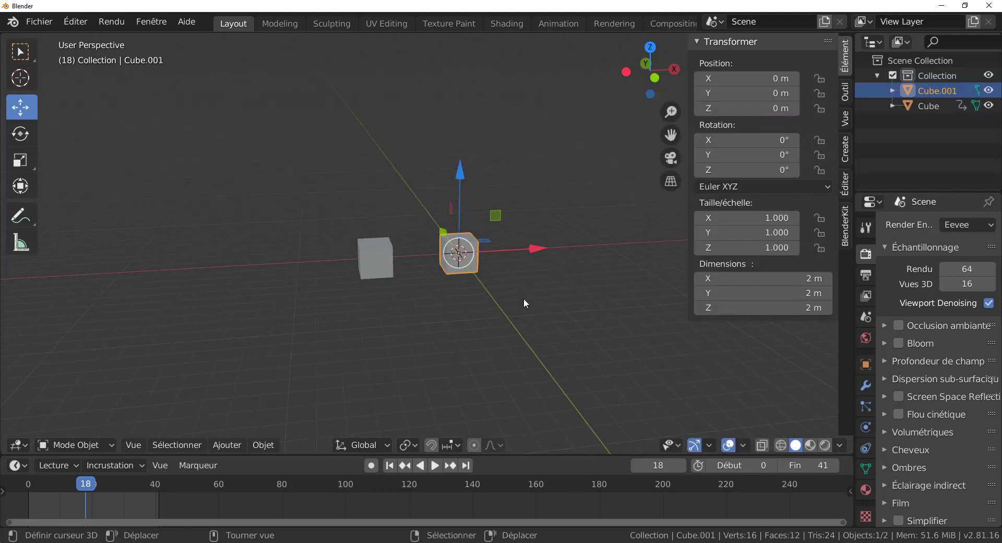
pyautogui.press('r')
pyautogui.press('z')
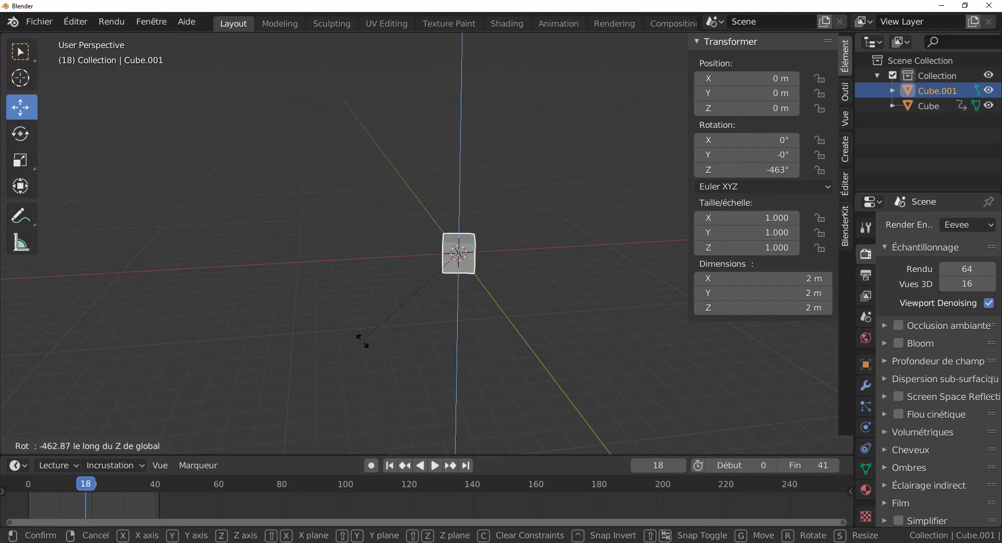
pyautogui.rightClick(506, 324)
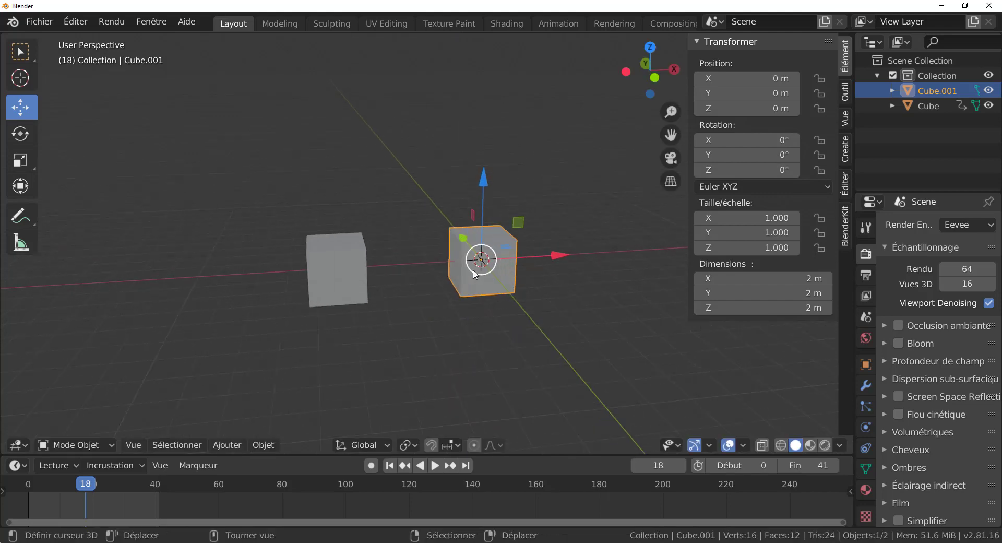
# Delete the single driver on the first cube's Z position
pyautogui.click(344, 286)
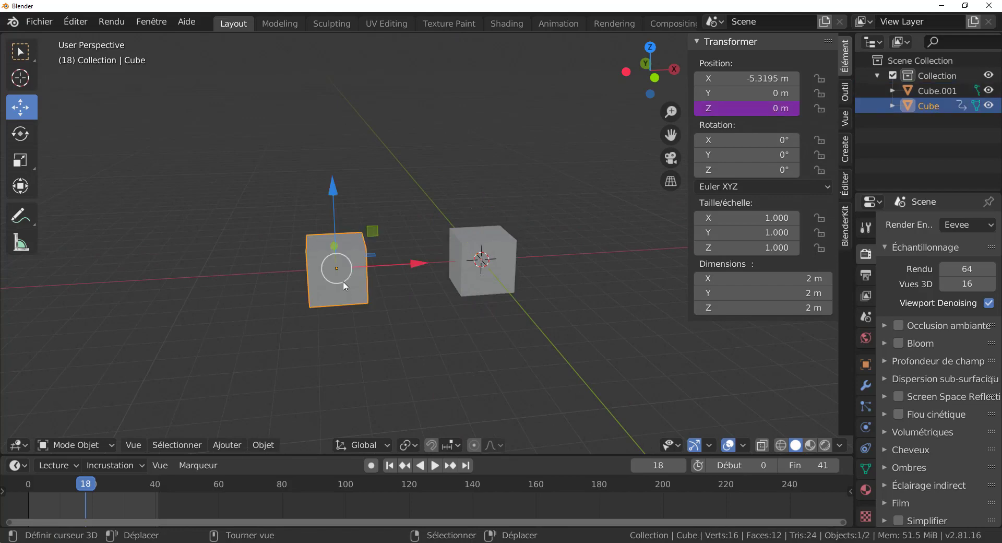
pyautogui.rightClick(738, 110)
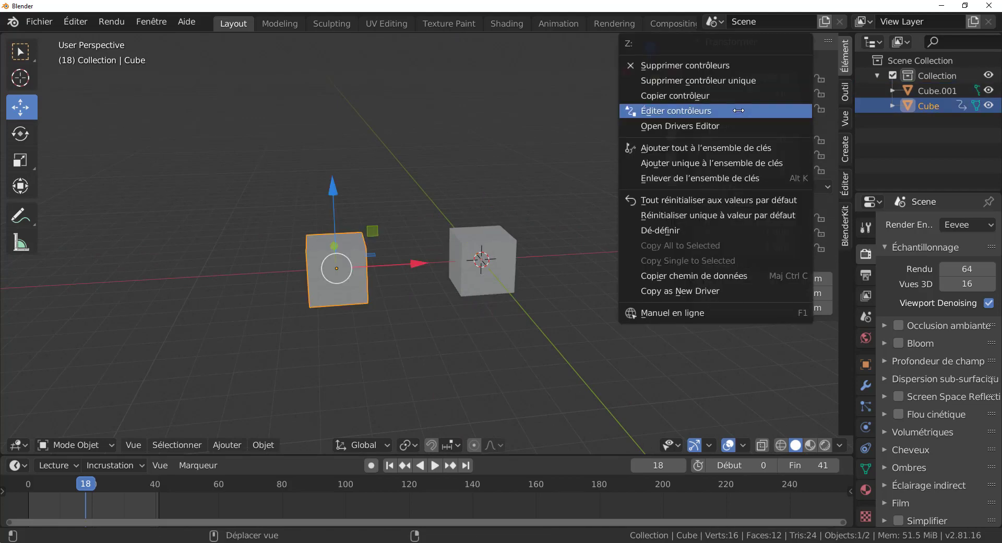
pyautogui.click(732, 81)
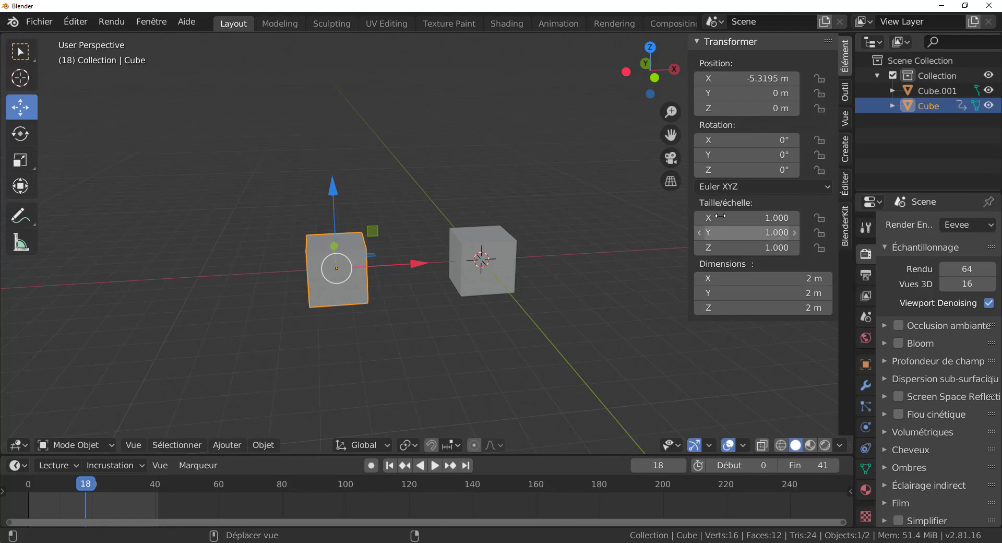
# Add a driver to the first cube's Y rotation, with Cube.001 as the variable's object and Position Z as its type
pyautogui.click(738, 155)
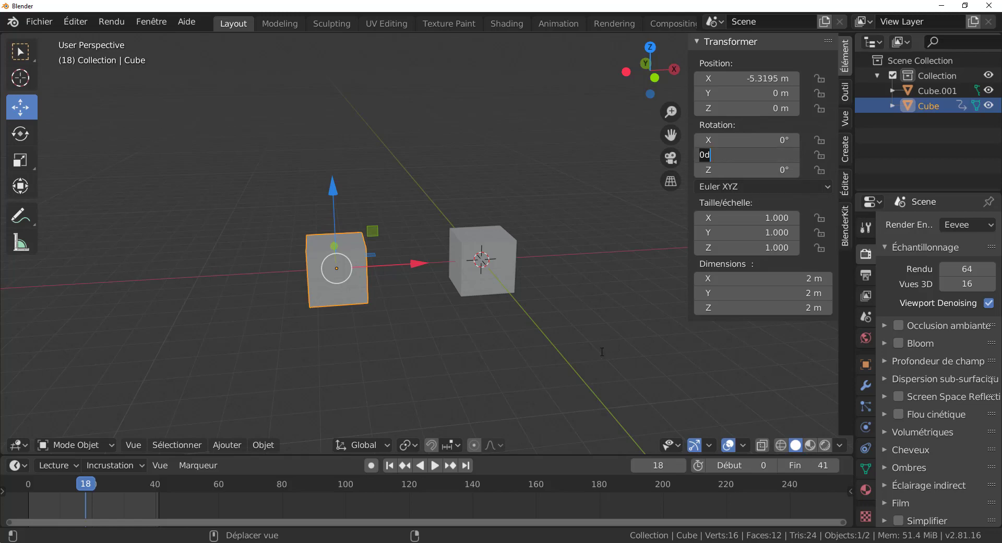
pyautogui.press('Return')
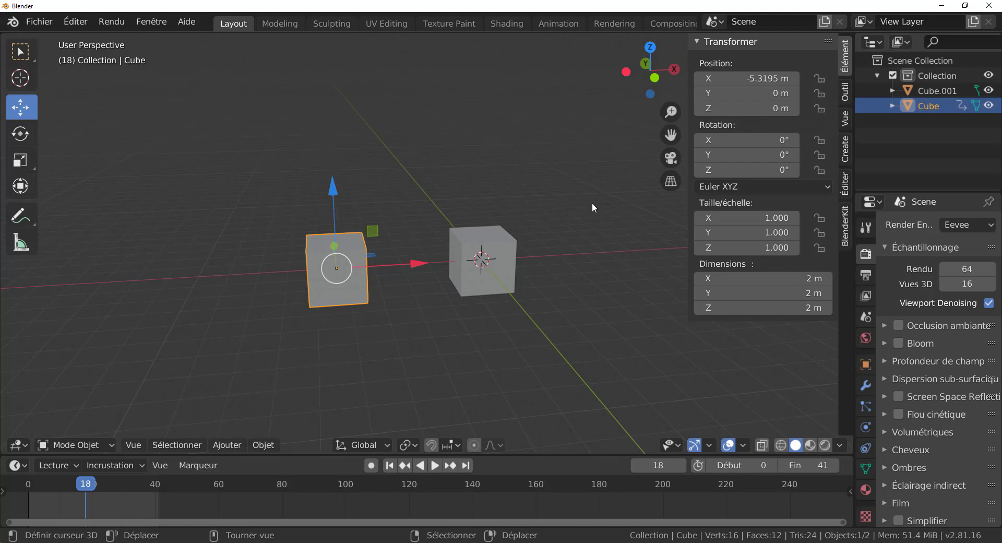
pyautogui.rightClick(746, 155)
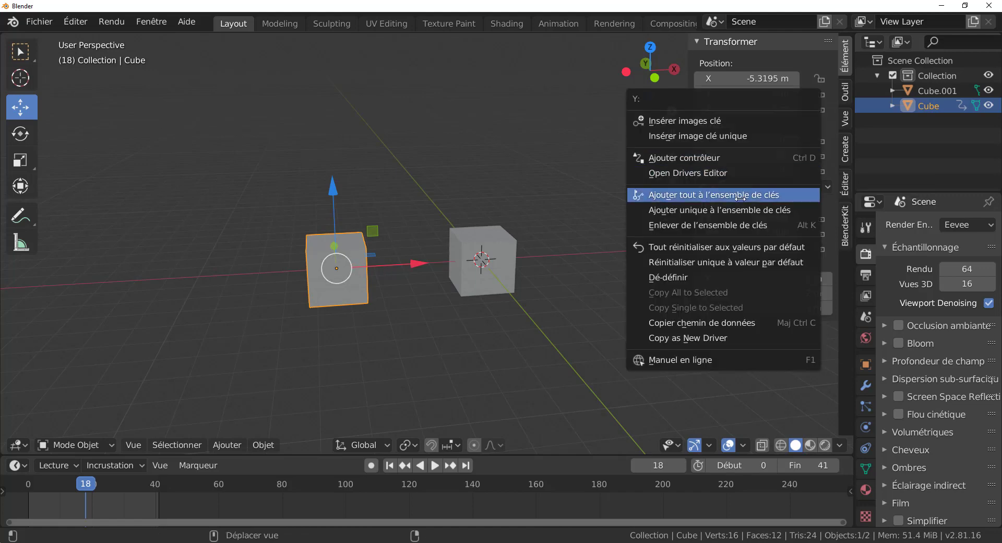
pyautogui.click(747, 158)
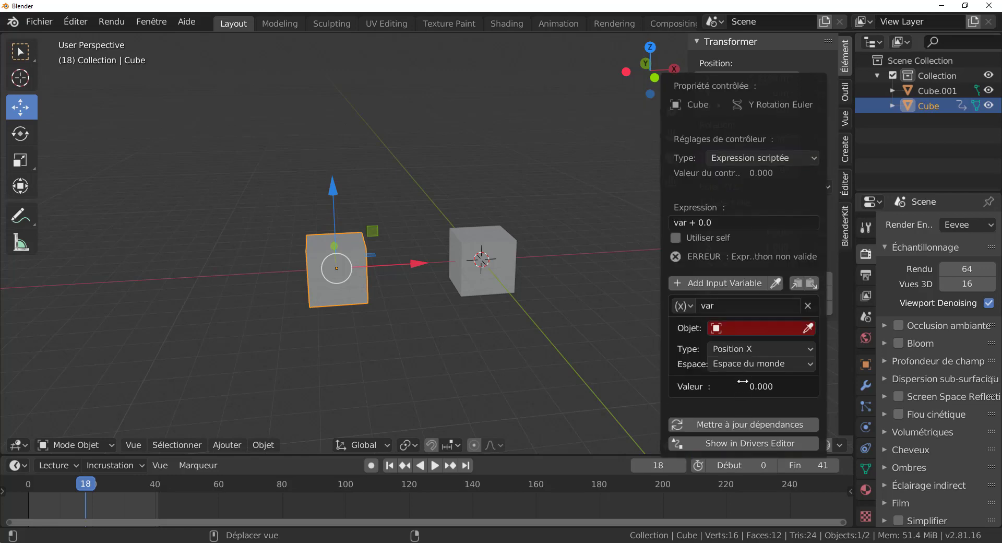
pyautogui.click(754, 328)
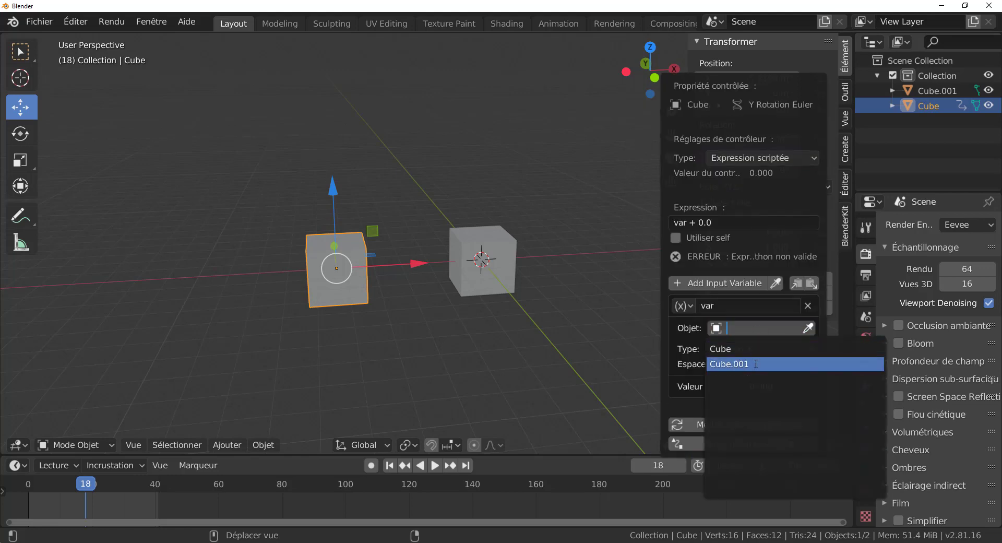
pyautogui.click(753, 362)
pyautogui.click(755, 334)
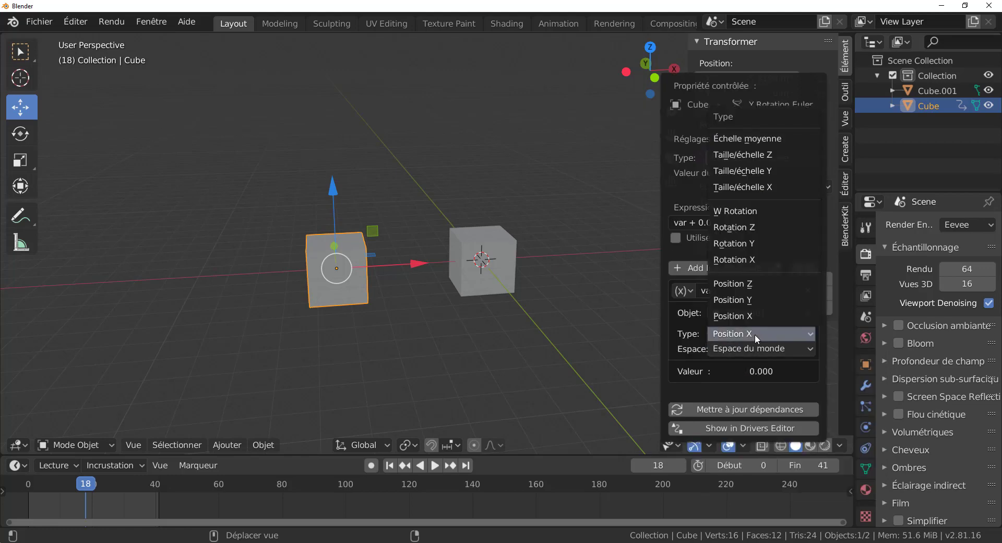
pyautogui.click(756, 283)
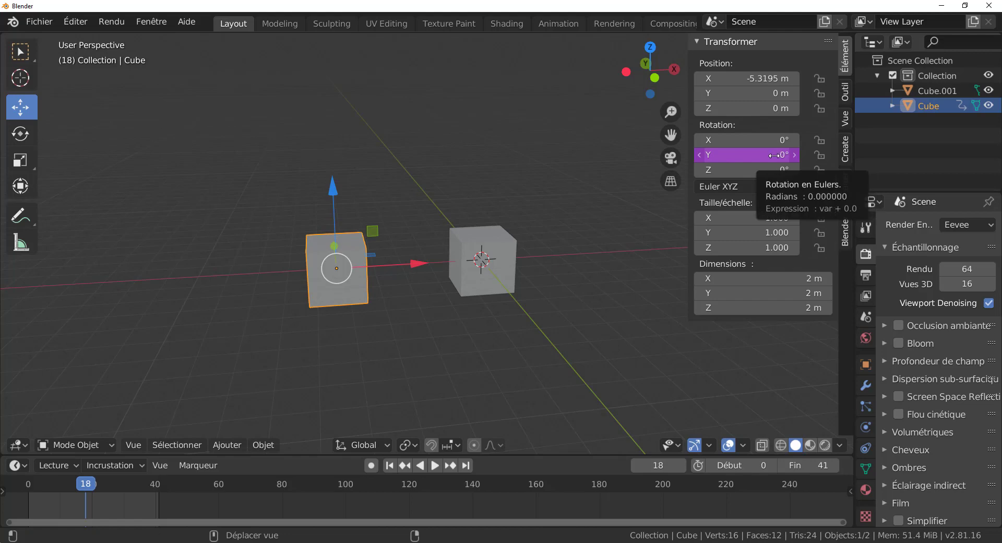
# Try moving the second cube along the Z axis to test the driver on the first cube's Y rotation
pyautogui.click(479, 262)
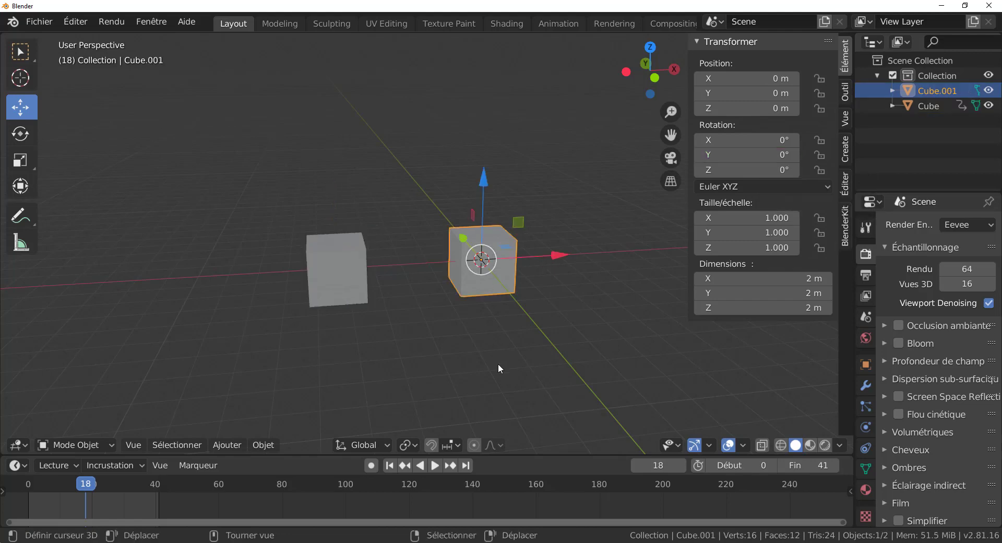
pyautogui.press('g')
pyautogui.press('z')
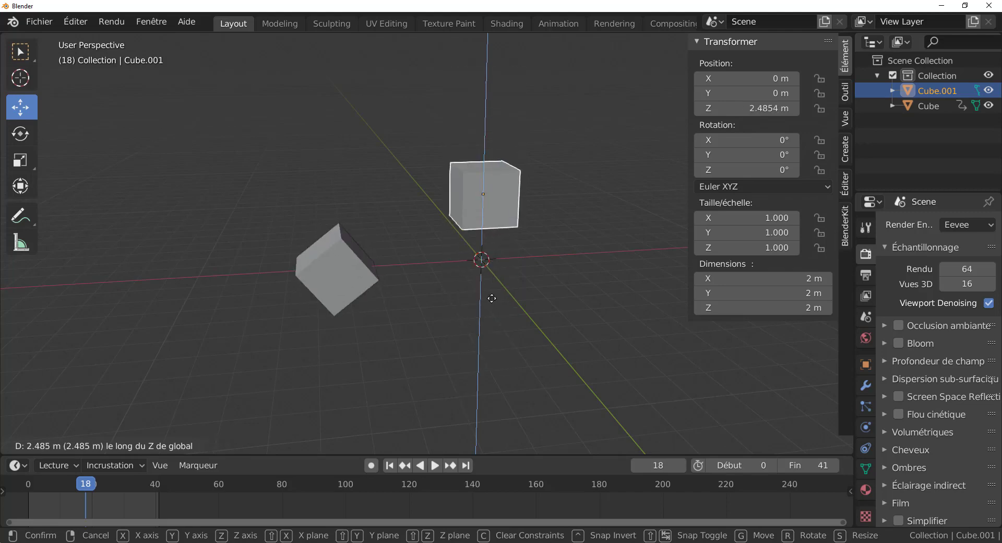
pyautogui.press('Escape')
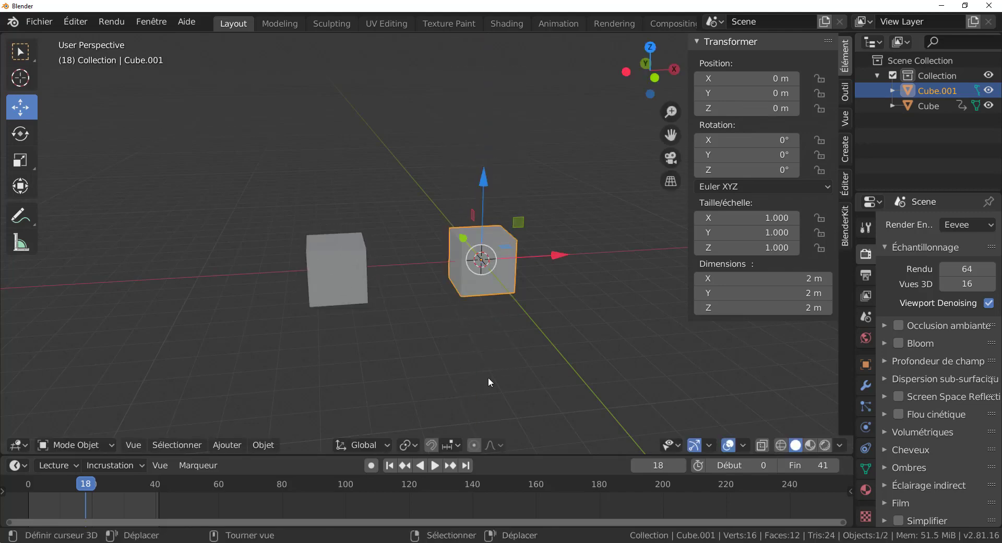
# Parent the first cube to the second cube and raise the second cube about 0.06 m along Z
pyautogui.click(358, 287)
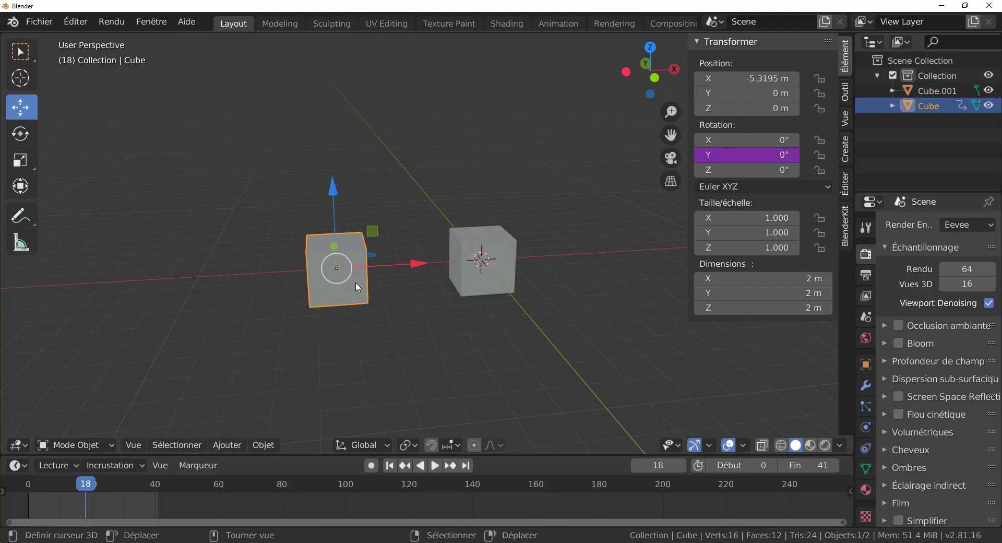
pyautogui.keyDown('shift'); pyautogui.click(478, 268); pyautogui.keyUp('shift')
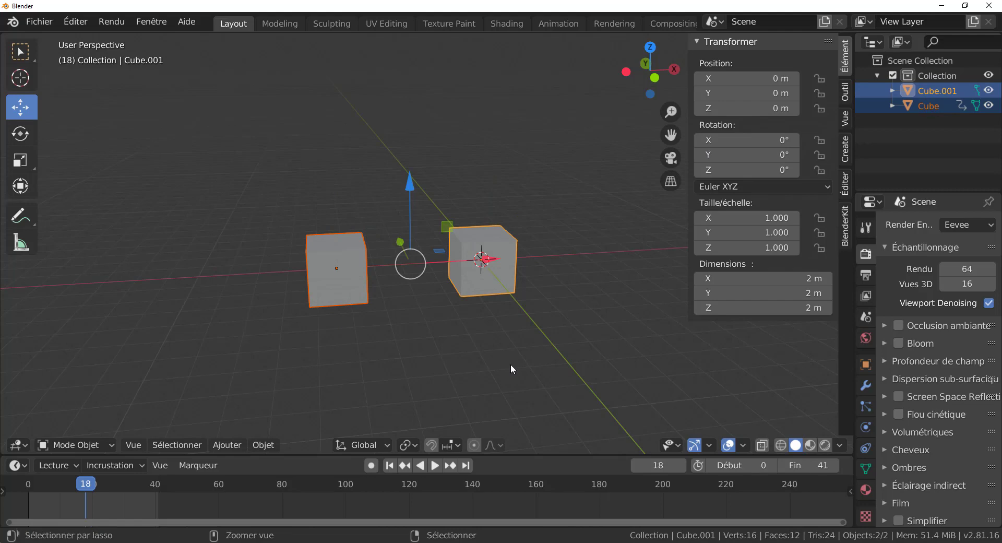
pyautogui.hotkey('ctrl', 'p')
pyautogui.click(510, 364)
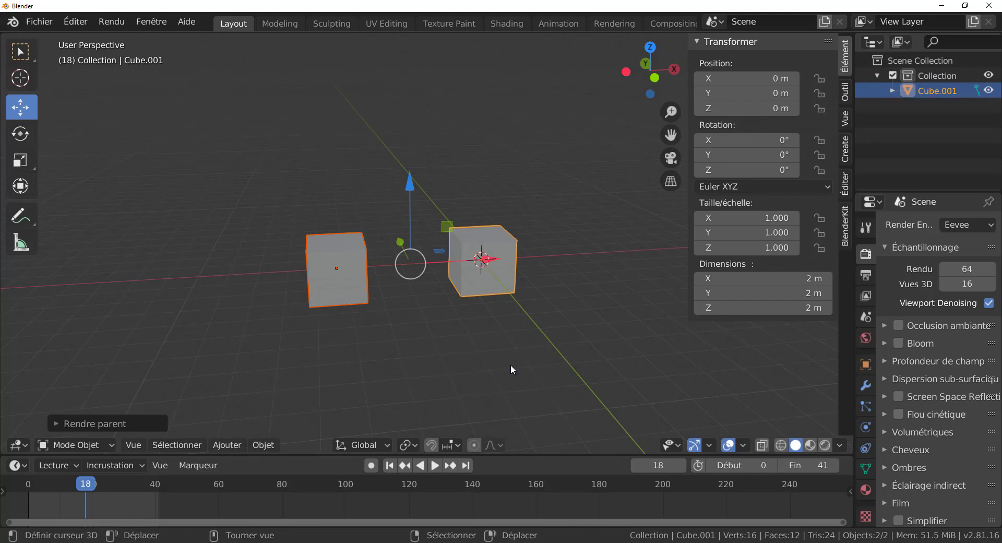
pyautogui.click(499, 294)
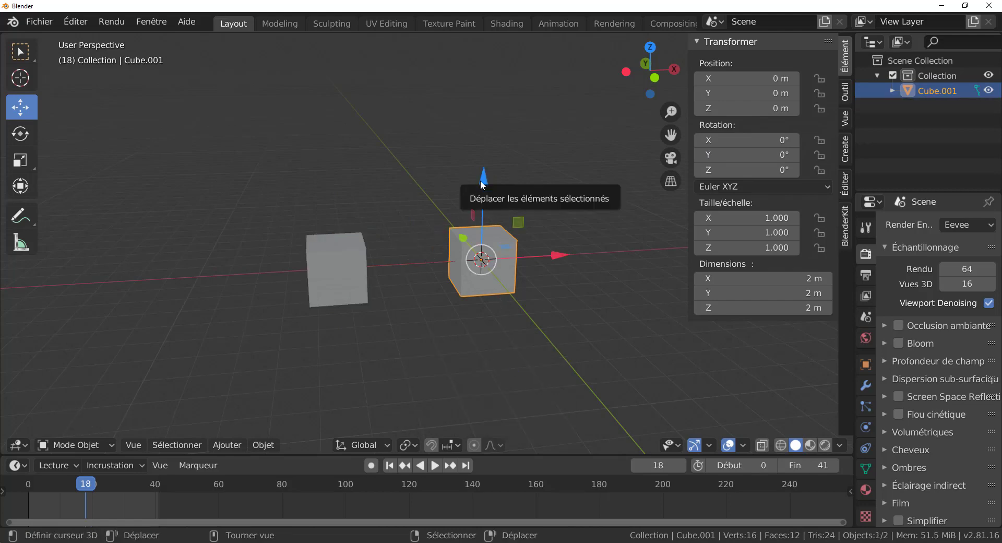
pyautogui.moveTo(482, 184)
pyautogui.mouseDown()
pyautogui.moveTo(496, 58)
pyautogui.moveTo(499, 326)
pyautogui.moveTo(499, 104)
pyautogui.moveTo(496, 179)
pyautogui.mouseUp()
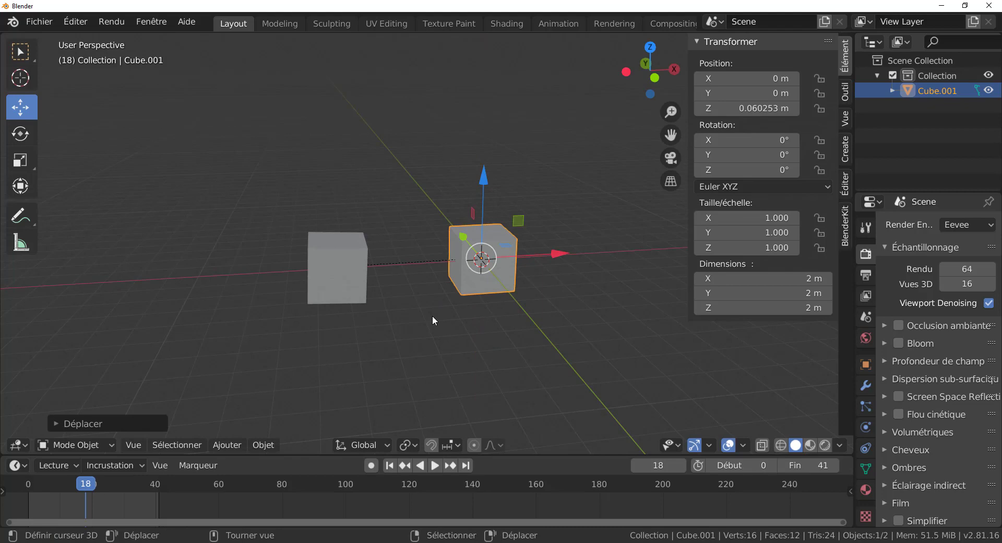
# Clear the first cube's parent and delete the single driver on its Y rotation
pyautogui.hotkey('alt', 'p')
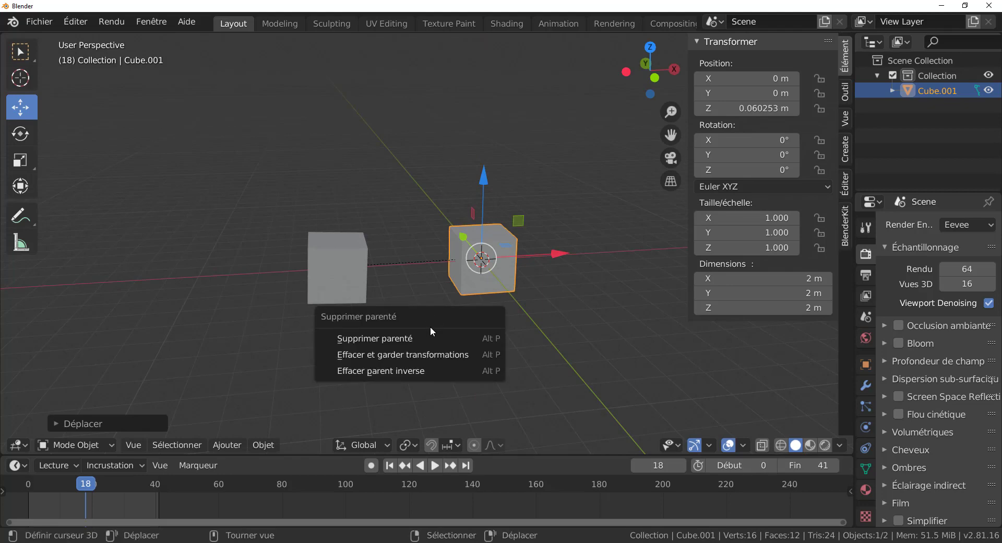
pyautogui.click(396, 338)
pyautogui.click(348, 268)
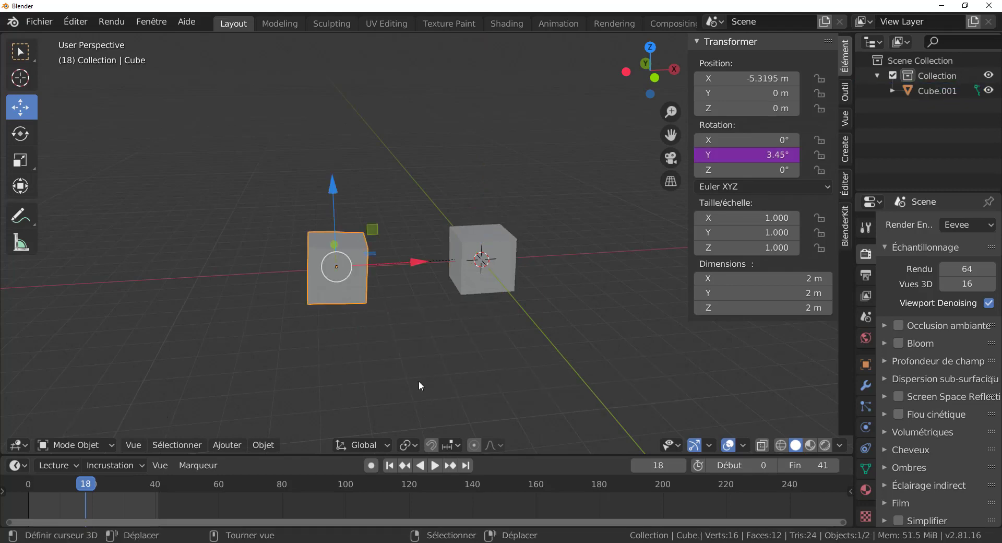
pyautogui.hotkey('alt', 'p')
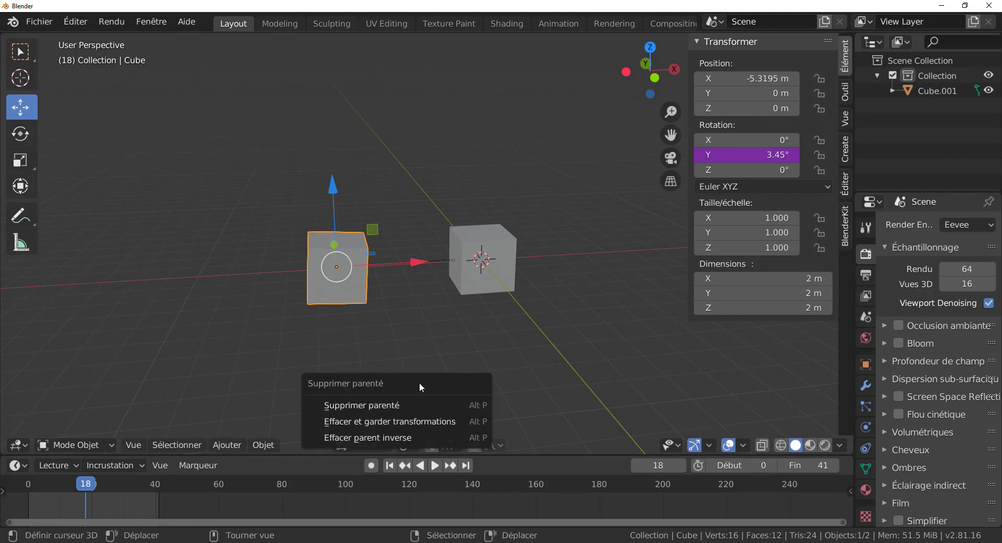
pyautogui.click(394, 407)
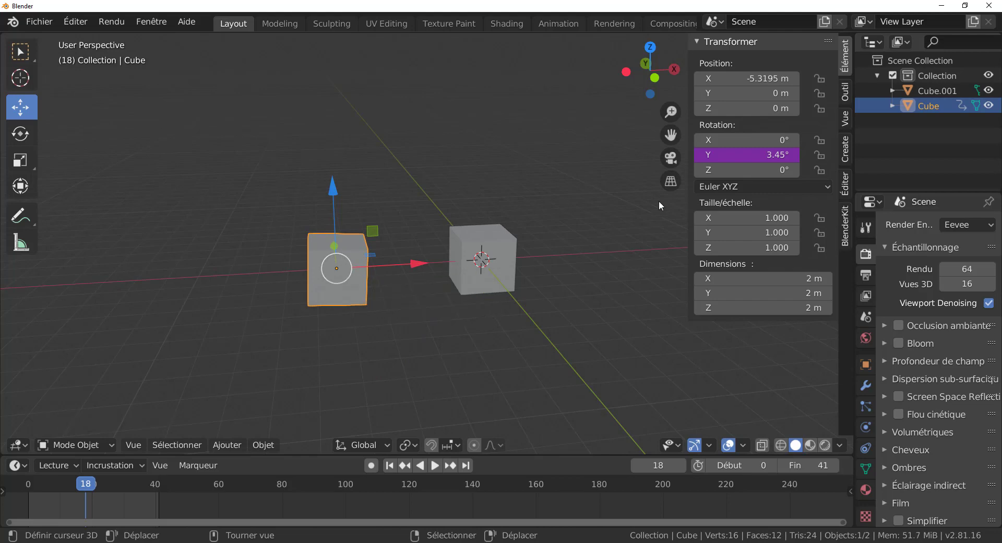
pyautogui.rightClick(735, 154)
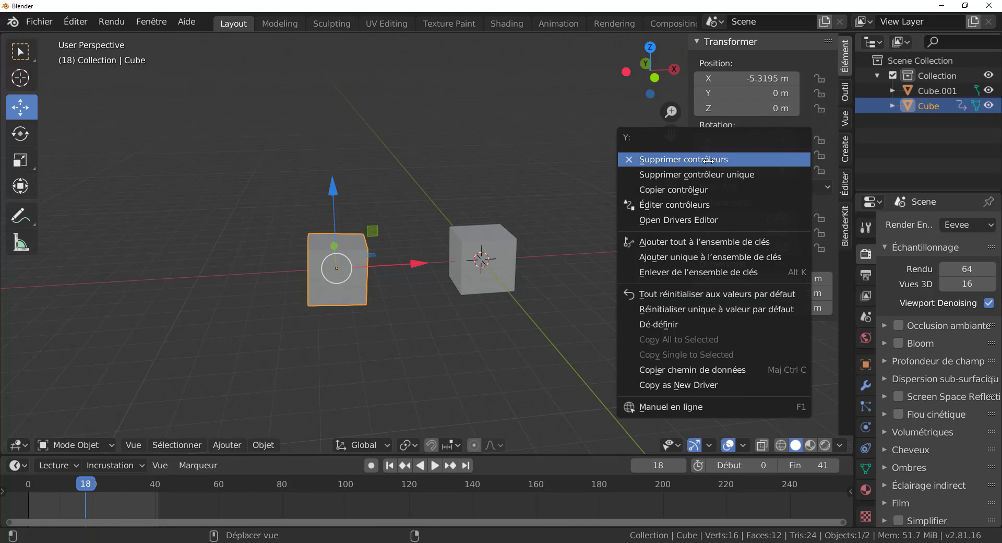
pyautogui.click(699, 175)
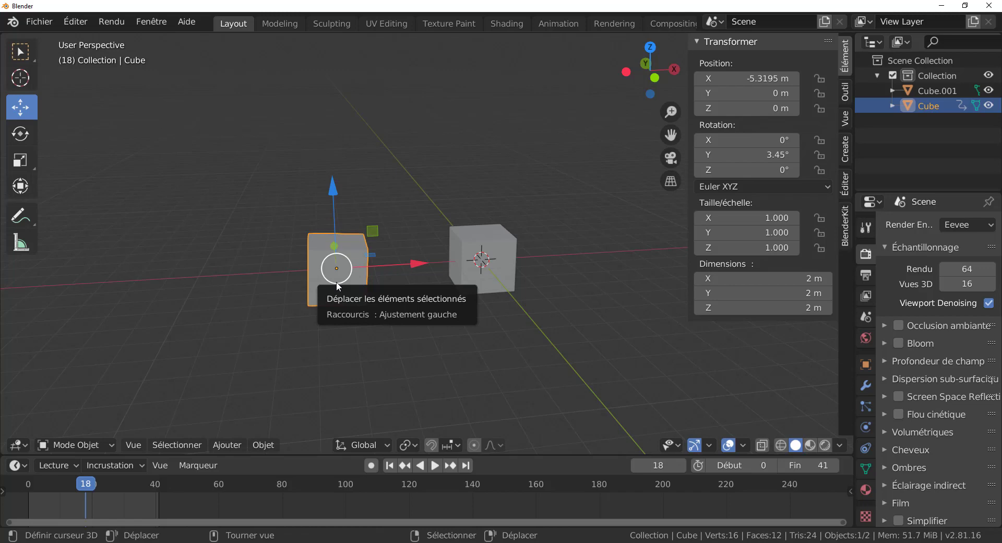
# Parent the first cube to Cube.001 with the Object option
pyautogui.keyDown('shift'); pyautogui.click(490, 261); pyautogui.keyUp('shift')
pyautogui.hotkey('ctrl', 'p')
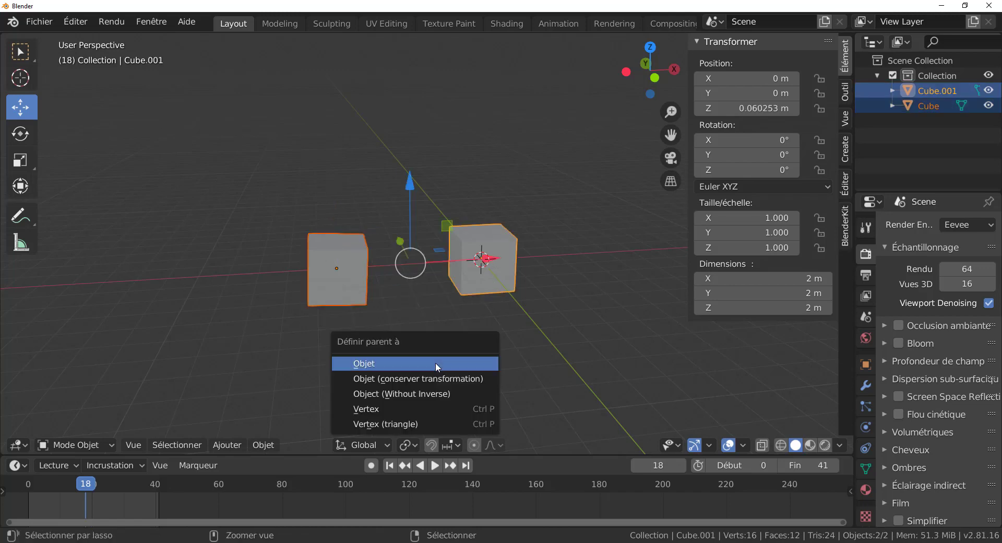
pyautogui.click(436, 364)
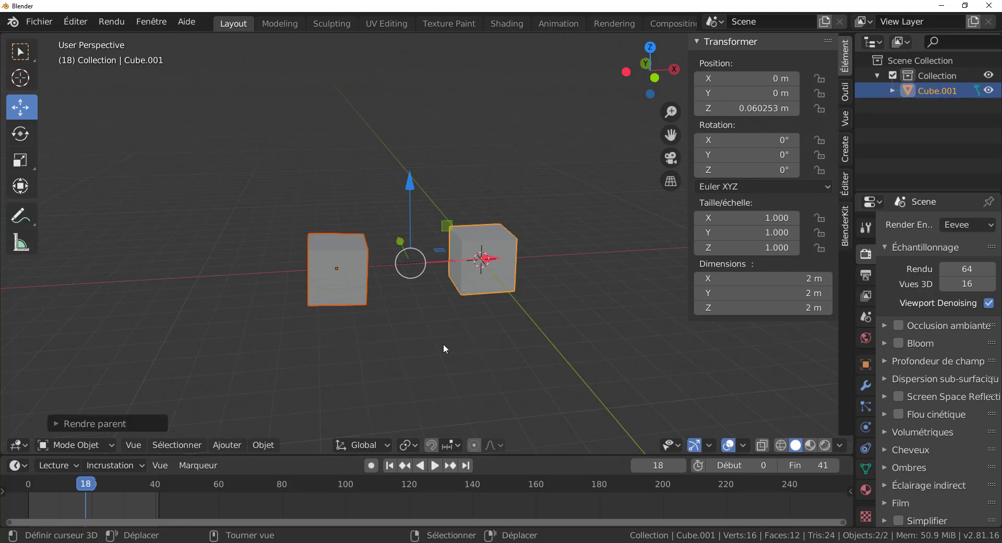
# Try rotating Cube.001 about the global Z axis to test the parenting of the first cube
pyautogui.click(484, 271)
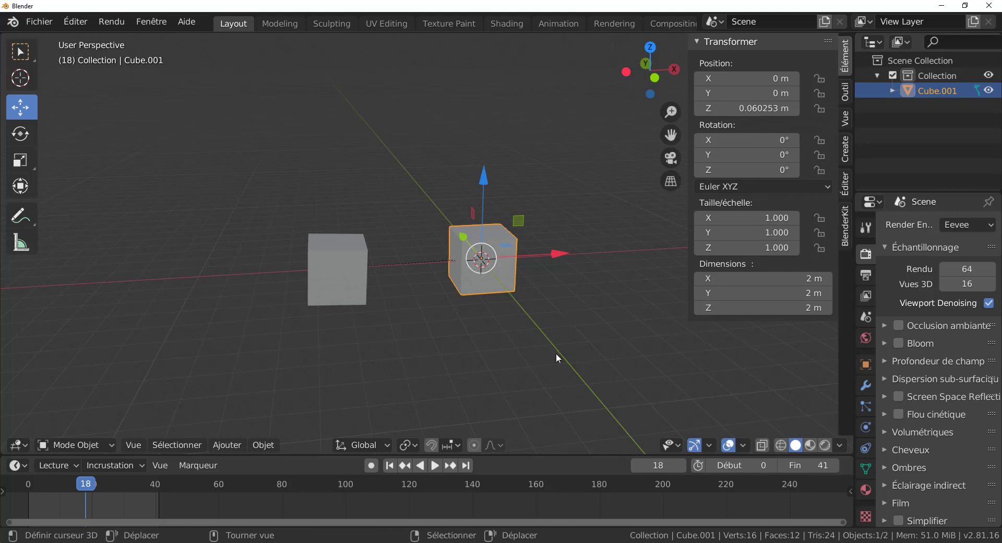
pyautogui.press('r')
pyautogui.press('z')
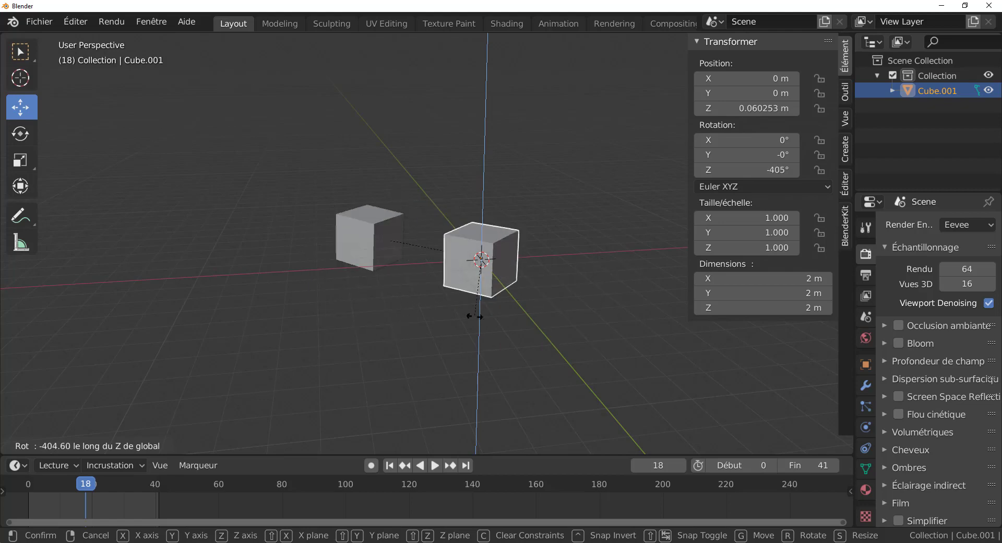
pyautogui.press('Escape')
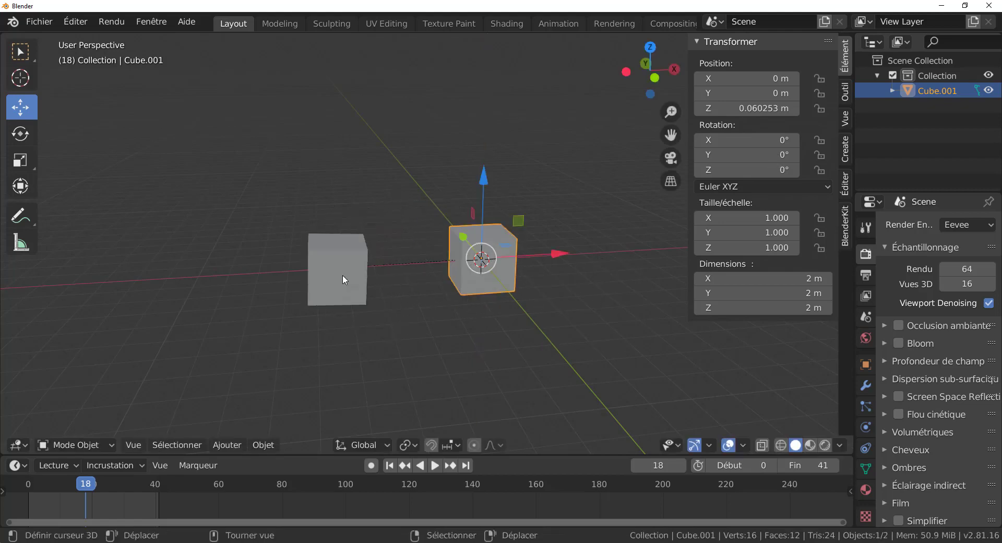
# Add a driver to the first cube's Z position that uses Cube.001's world-space Z rotation as its variable
pyautogui.click(342, 274)
pyautogui.click(478, 274)
pyautogui.click(361, 274)
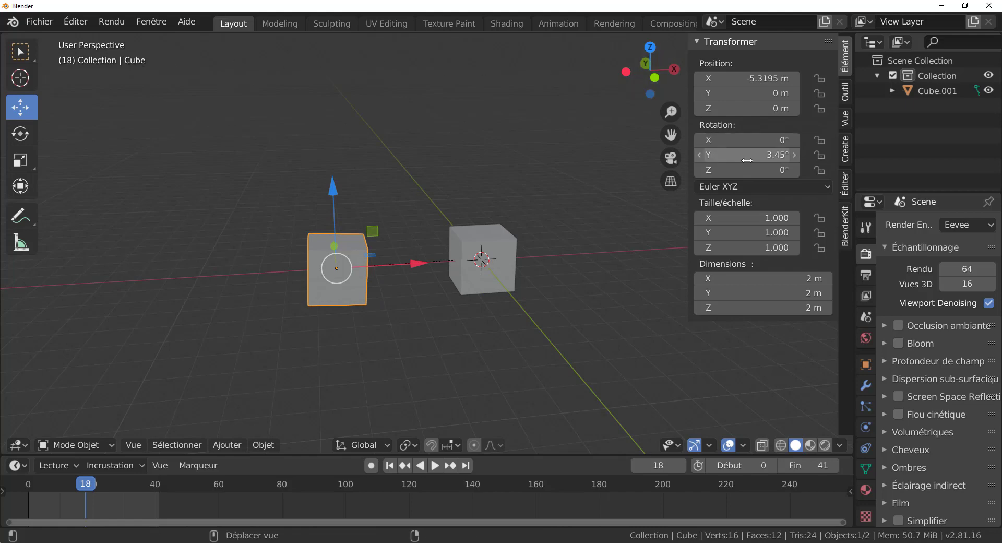
pyautogui.rightClick(743, 108)
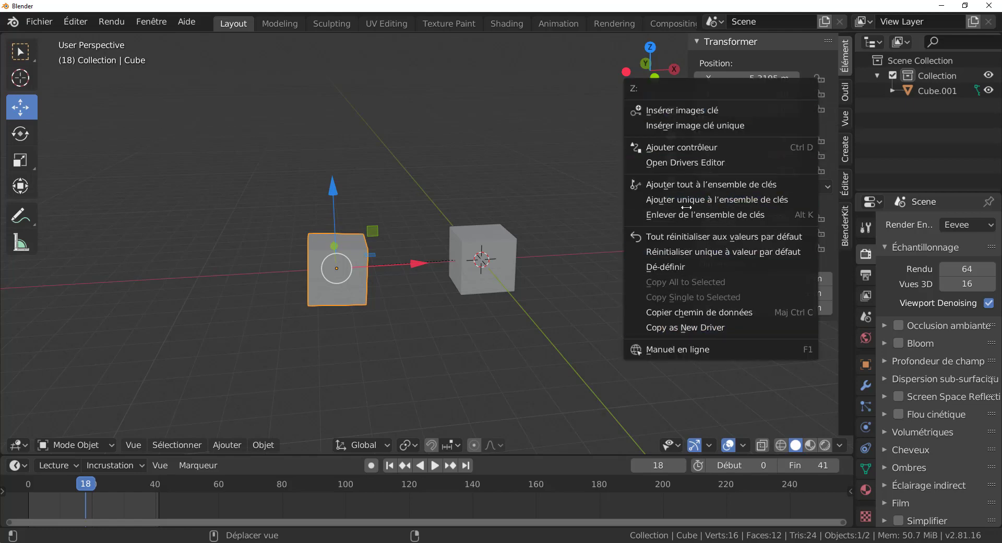
pyautogui.click(699, 148)
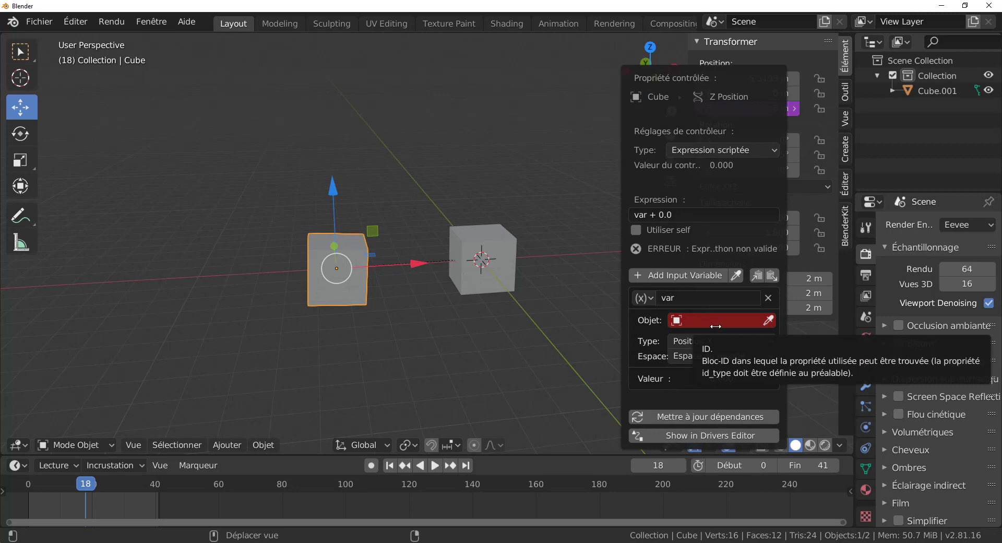
pyautogui.click(715, 321)
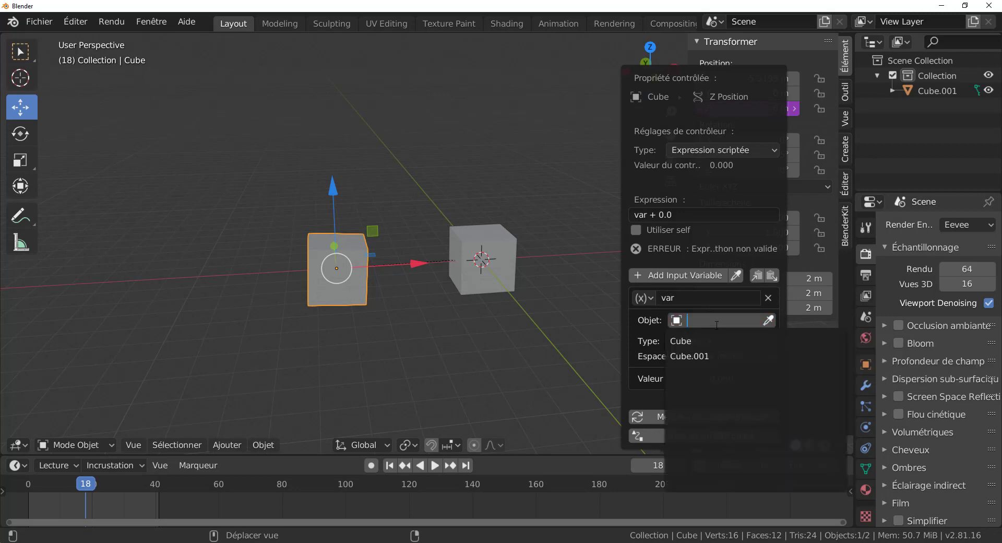
pyautogui.click(715, 358)
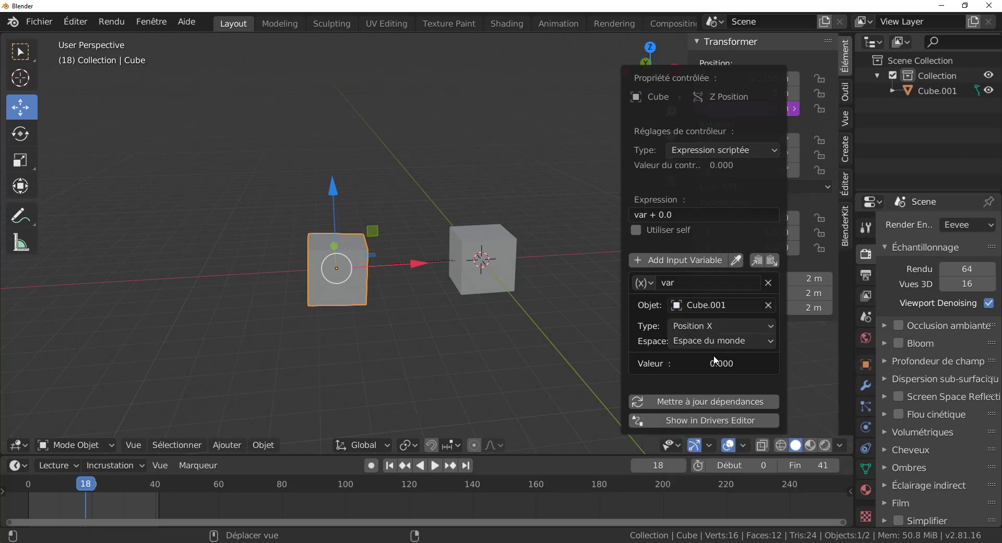
pyautogui.click(719, 325)
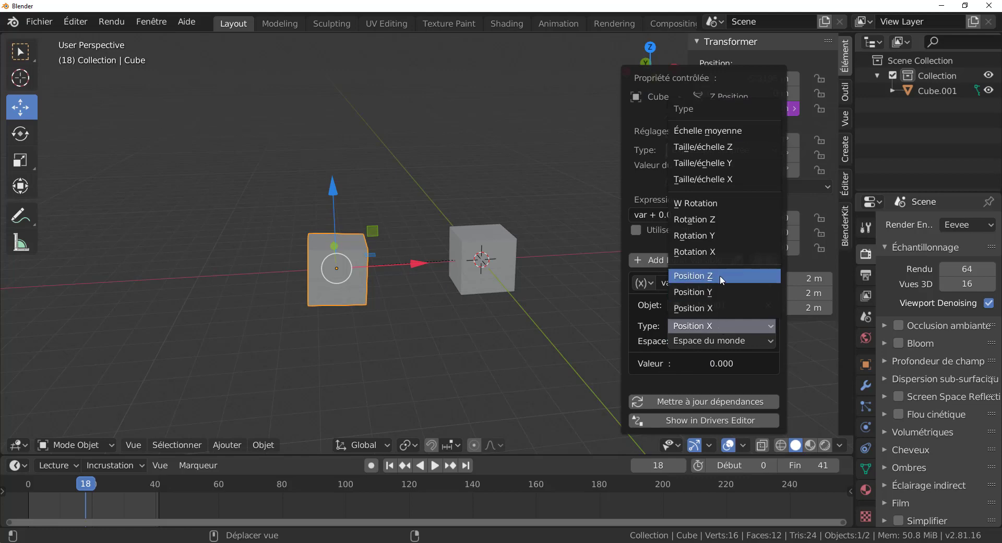
pyautogui.click(716, 218)
# Try rotating Cube.001 about Z to test the driver on the first cube's Z position
pyautogui.click(500, 256)
pyautogui.scroll(-3, 494, 328)
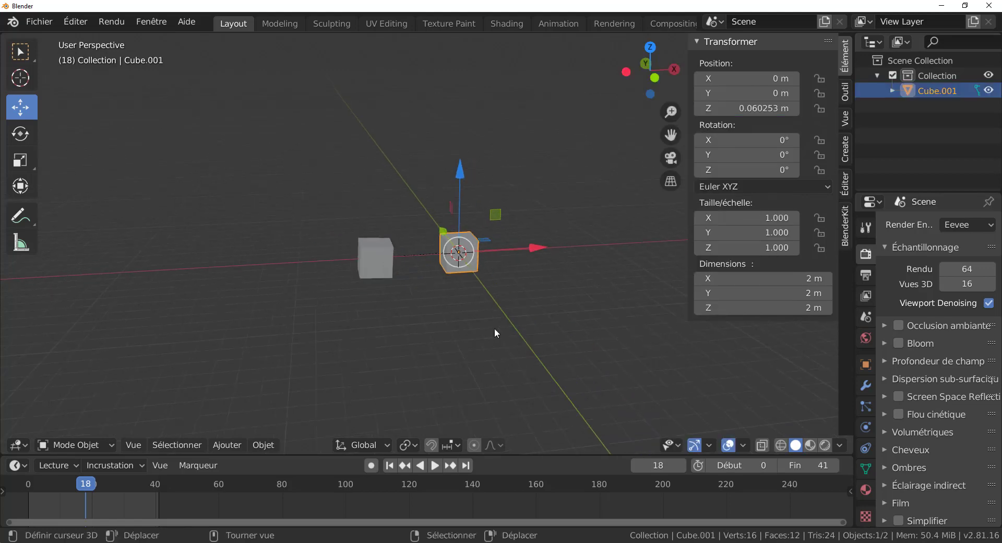
pyautogui.press('r')
pyautogui.press('z')
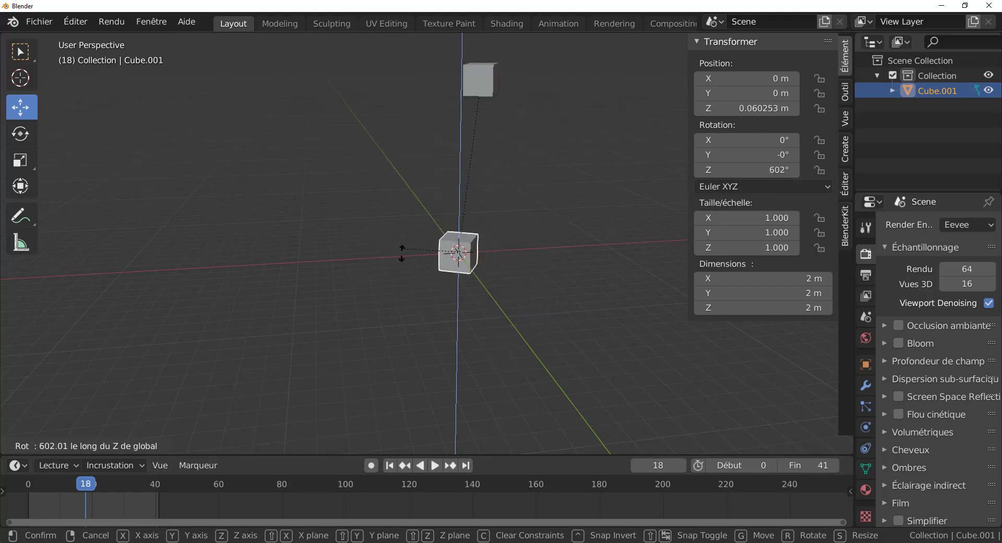
pyautogui.press('Escape')
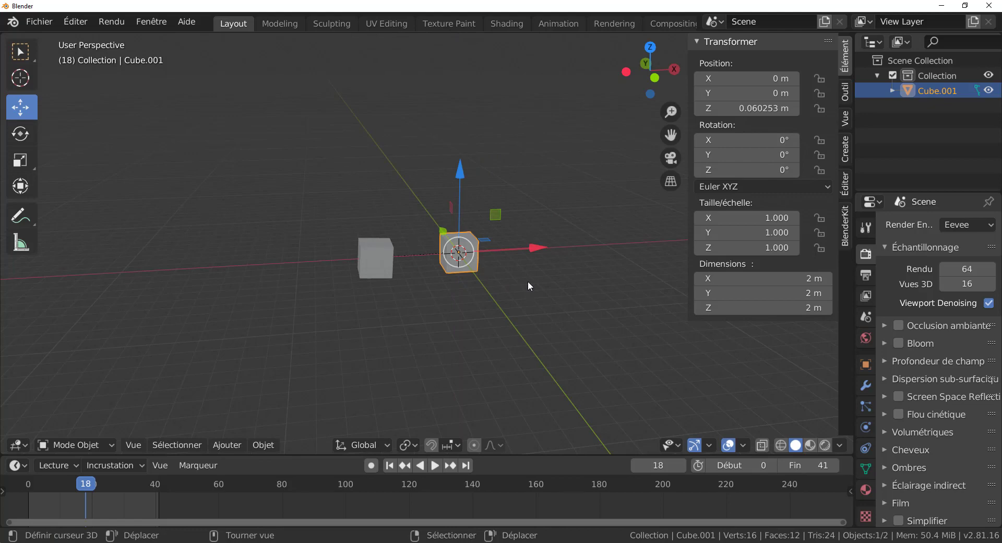
# Enlarge the timeline and use automatic keyframing to key Cube.001's current transforms at frame 0
pyautogui.moveTo(513, 289); pyautogui.dragTo(485, 268, button='middle')
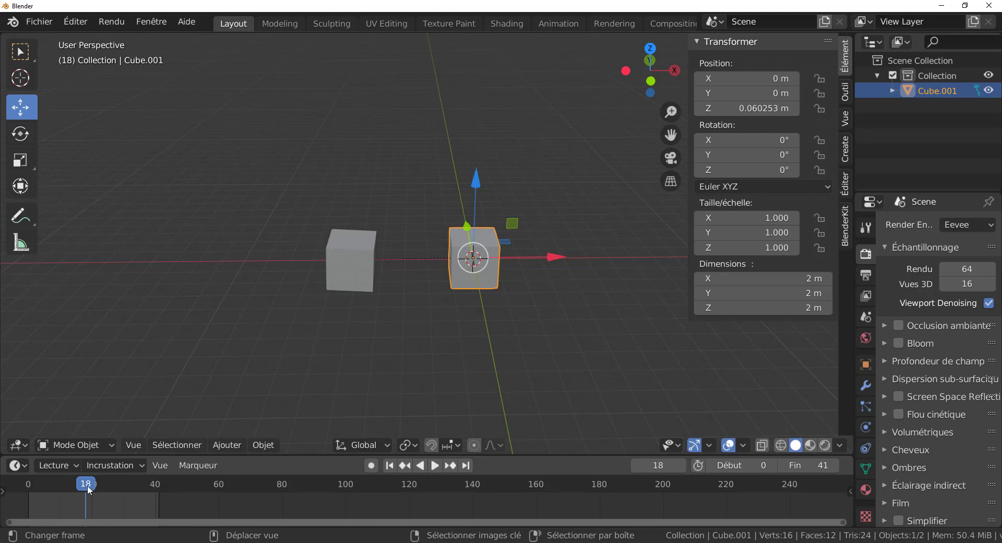
pyautogui.press('space')
pyautogui.click(43, 489)
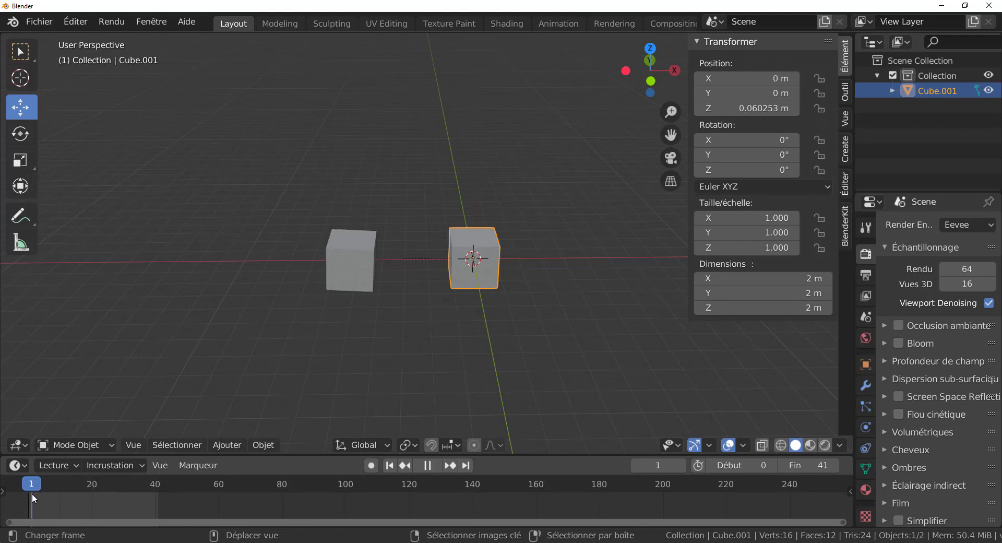
pyautogui.moveTo(32, 493); pyautogui.dragTo(29, 496)
pyautogui.press('space')
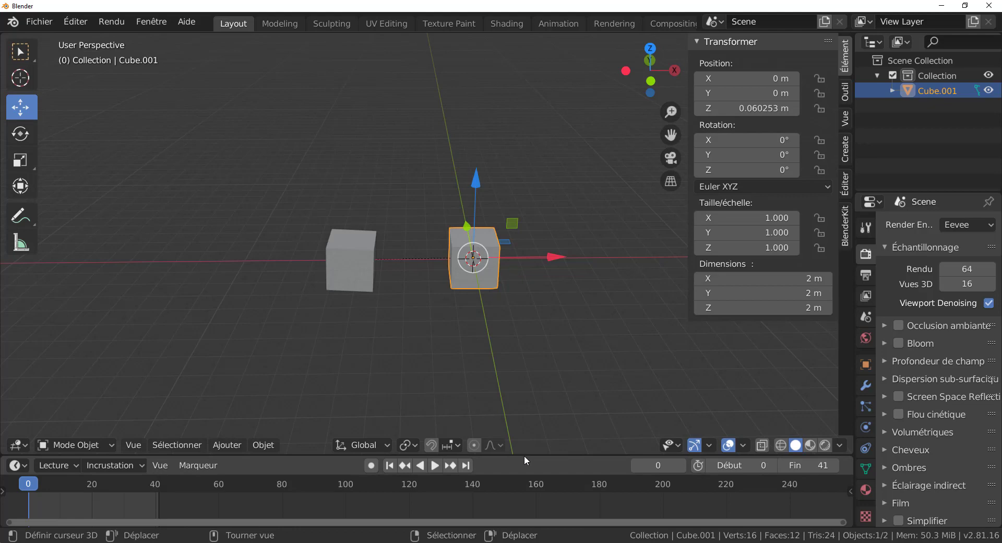
pyautogui.moveTo(526, 455); pyautogui.dragTo(527, 376)
pyautogui.click(370, 386)
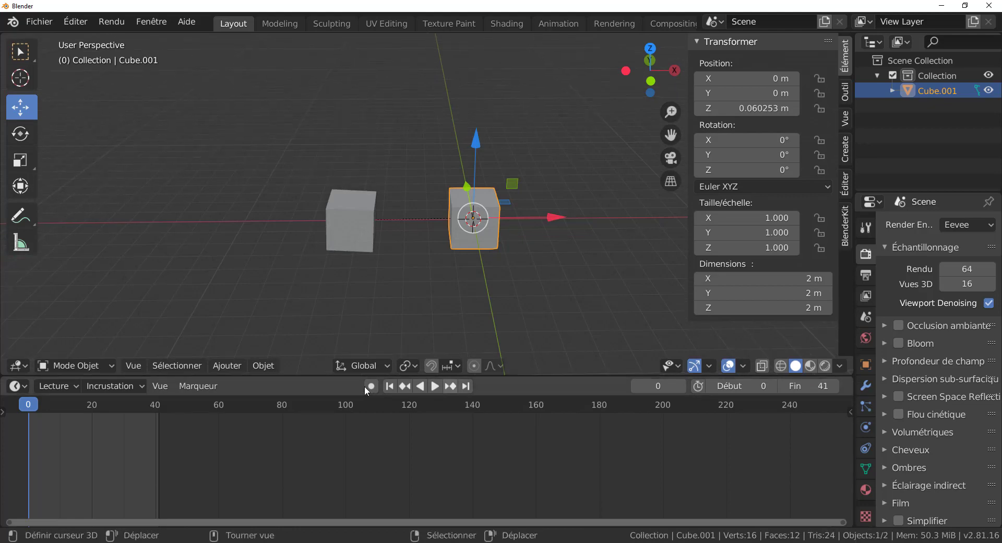
pyautogui.click(476, 140)
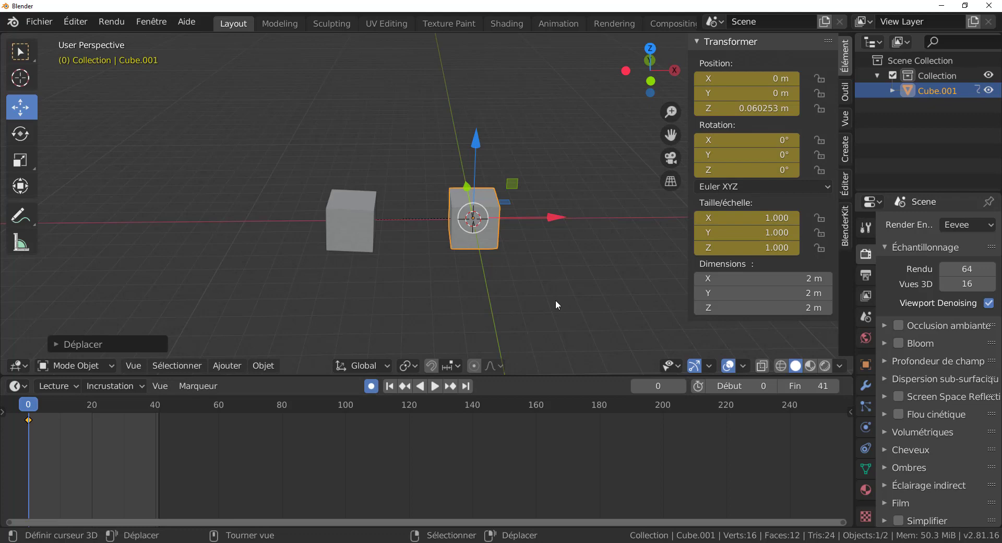
# Key a rotation of about -361° around Z for Cube.001 at frame 40 from the top view, and turn off automatic keyframing
pyautogui.press('KP_7')
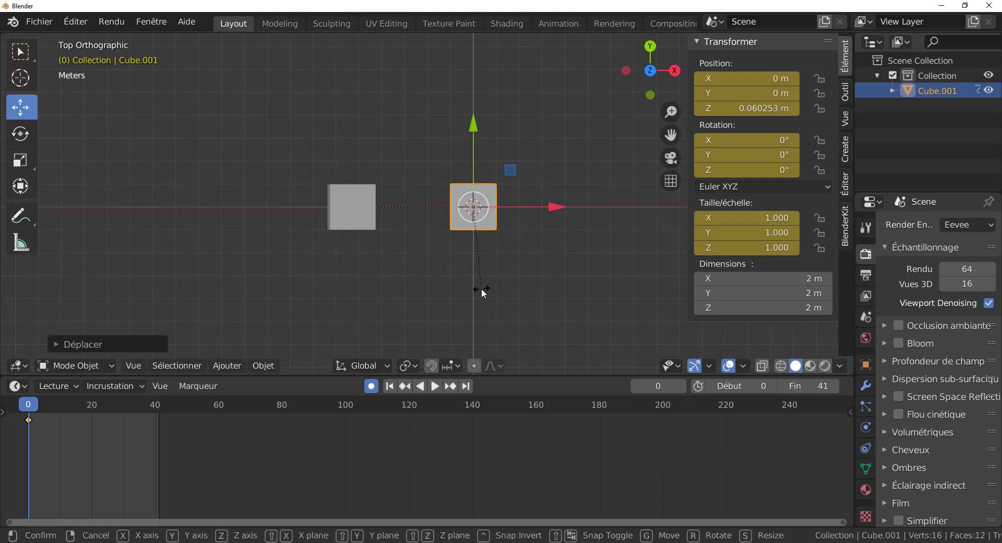
pyautogui.press('r')
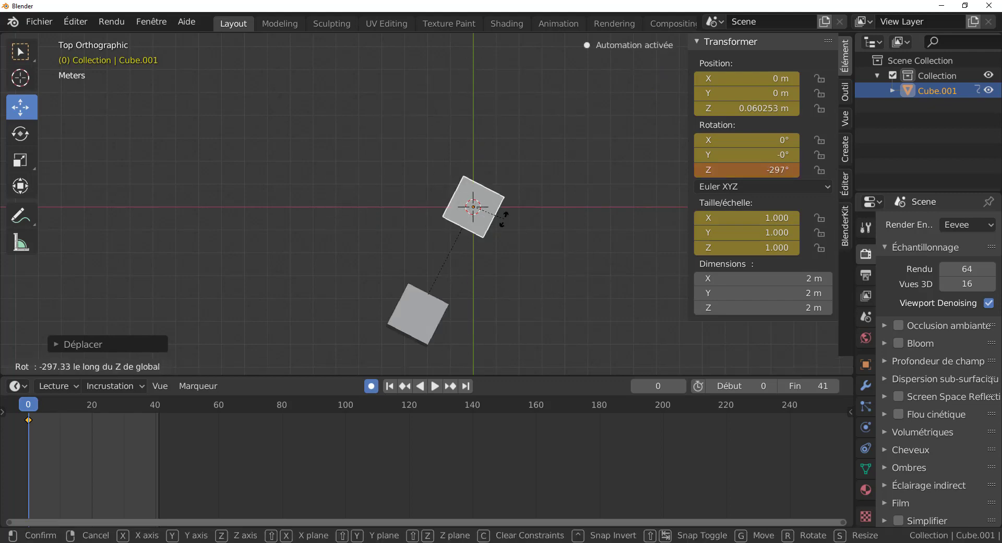
pyautogui.press('Escape')
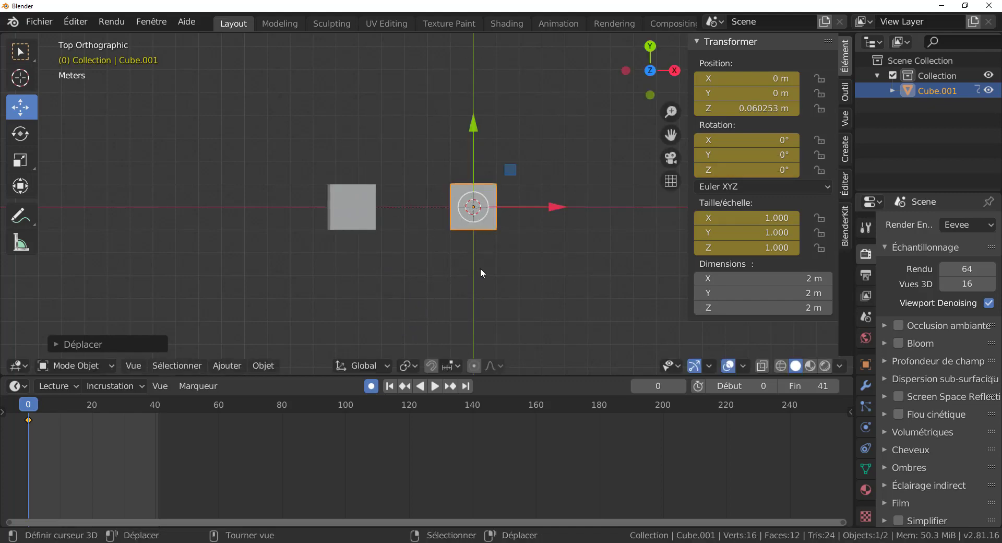
pyautogui.moveTo(31, 413); pyautogui.dragTo(155, 411)
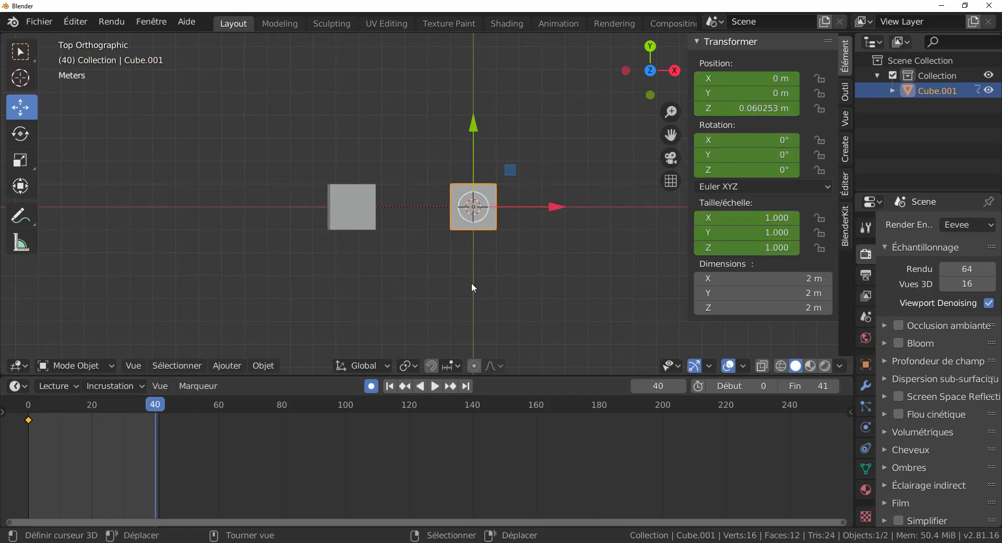
pyautogui.press('r')
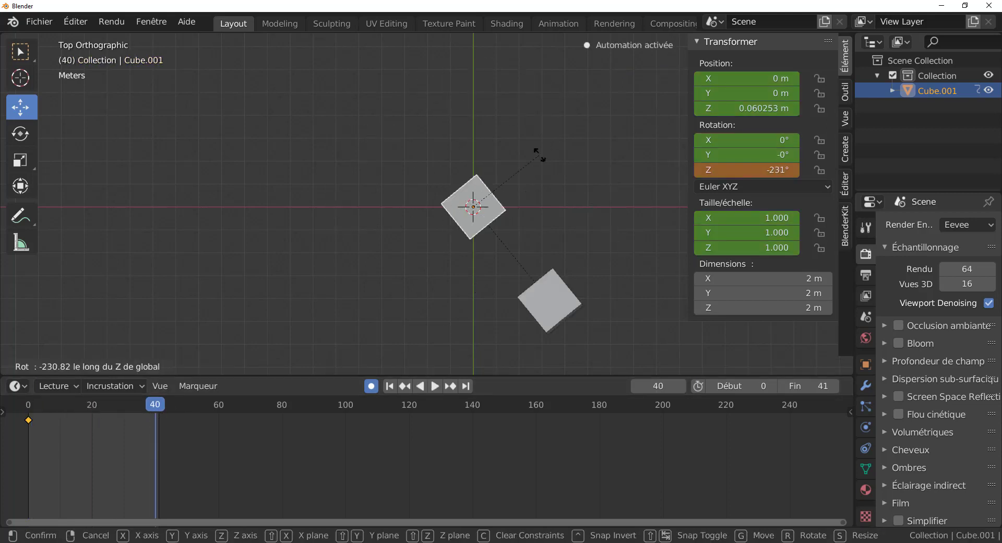
pyautogui.click(475, 302)
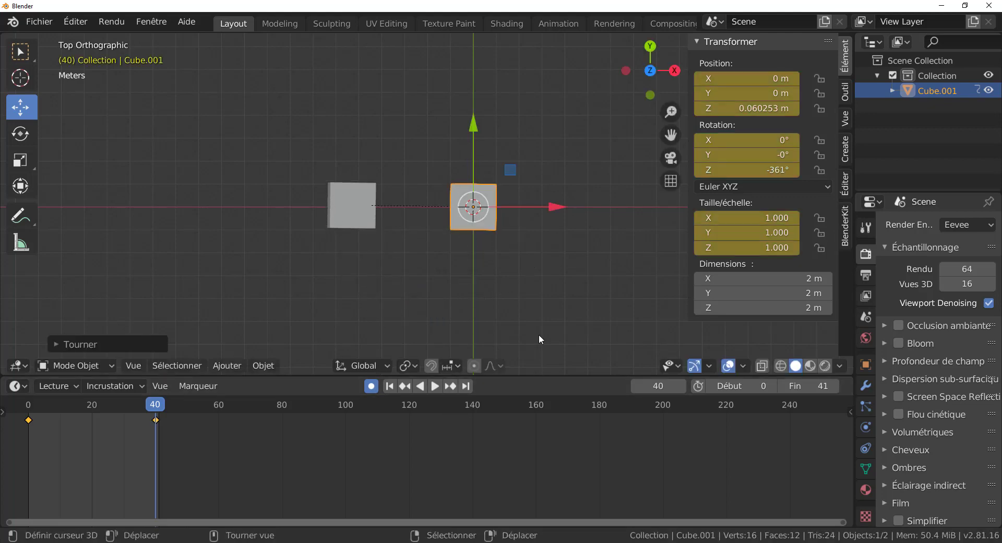
pyautogui.click(369, 387)
# Play the animation in the front view to check the driven cube's movement, and return to frame 0
pyautogui.press('KP_1')
pyautogui.scroll(-2, 601, 302)
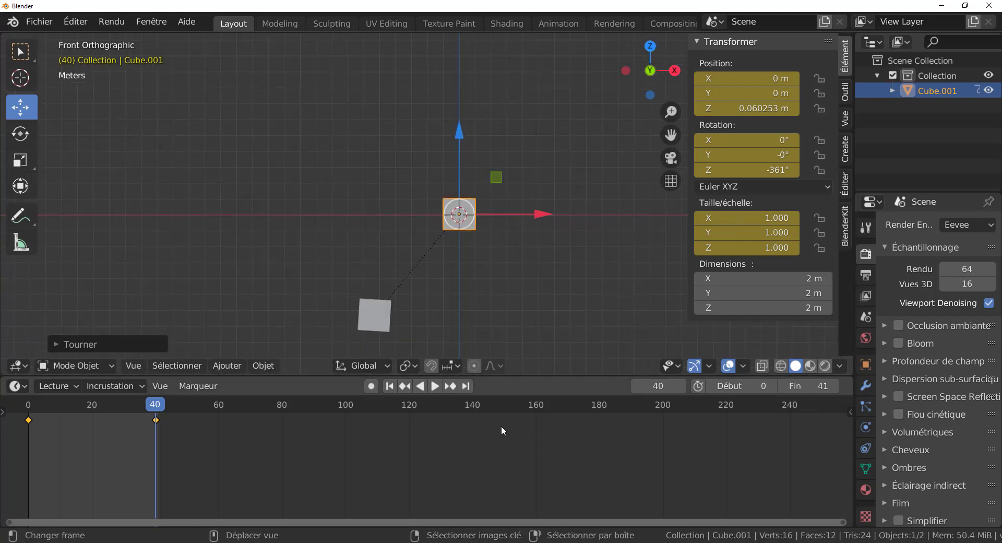
pyautogui.click(437, 386)
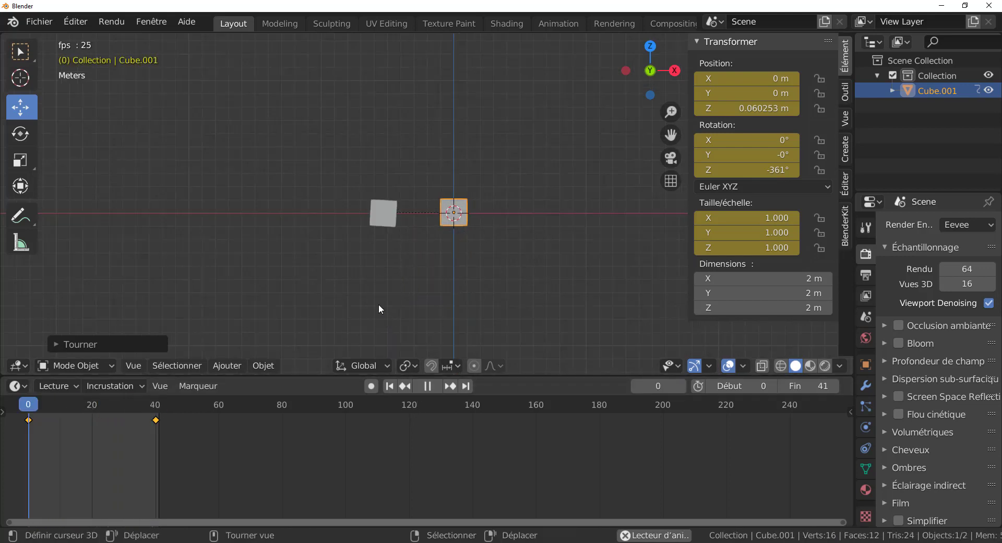
pyautogui.click(427, 386)
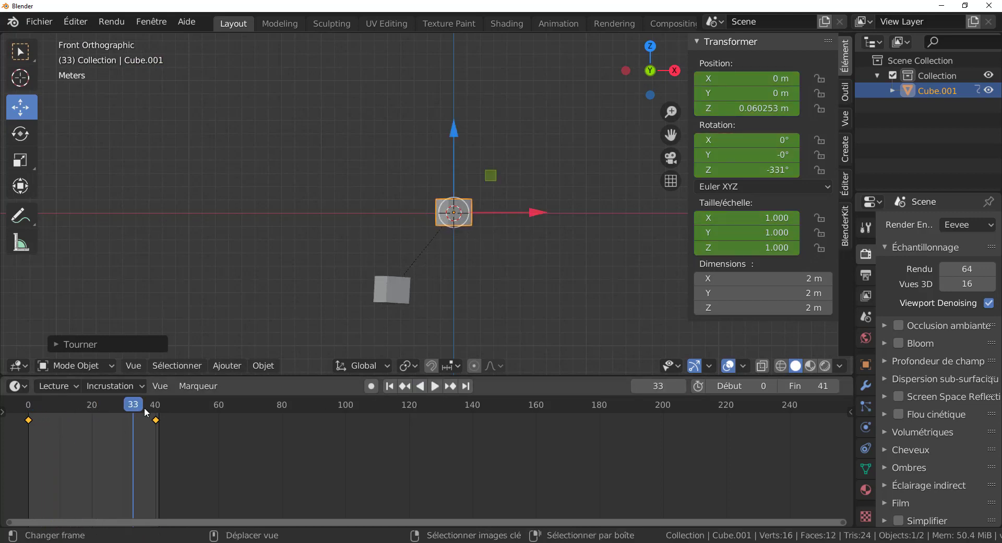
pyautogui.moveTo(132, 406); pyautogui.dragTo(26, 412)
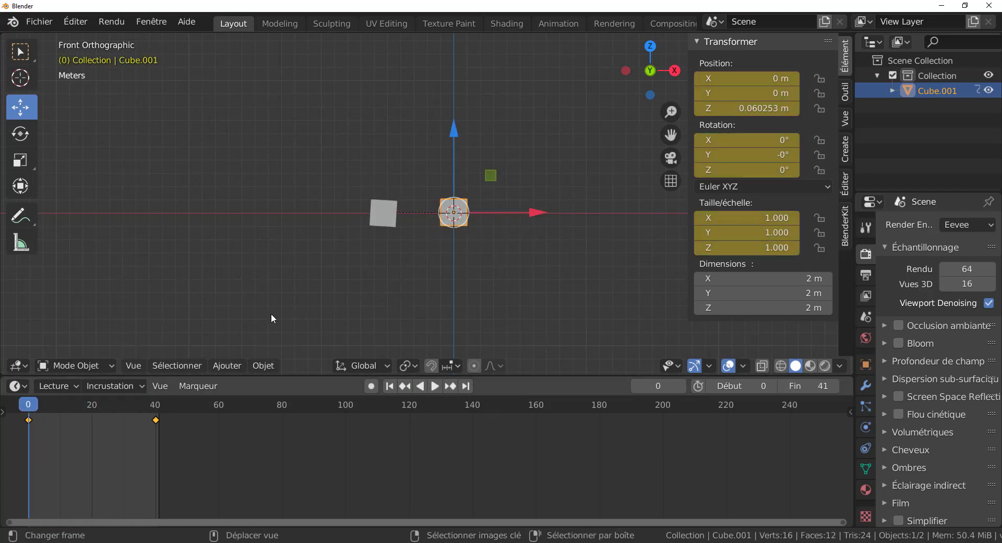
# Set the driver expression on the first cube's Z position to var + 2
pyautogui.click(391, 216)
pyautogui.rightClick(748, 113)
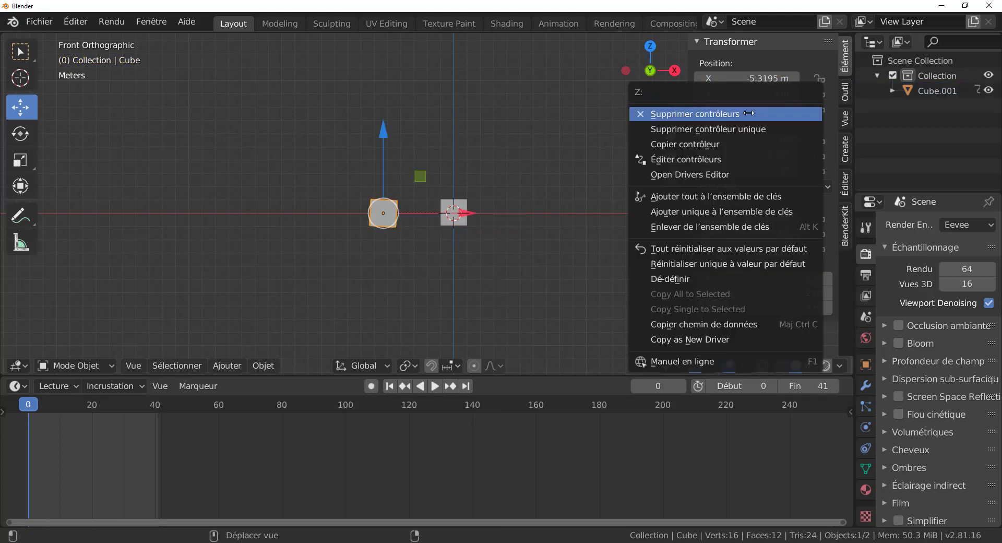
pyautogui.click(703, 161)
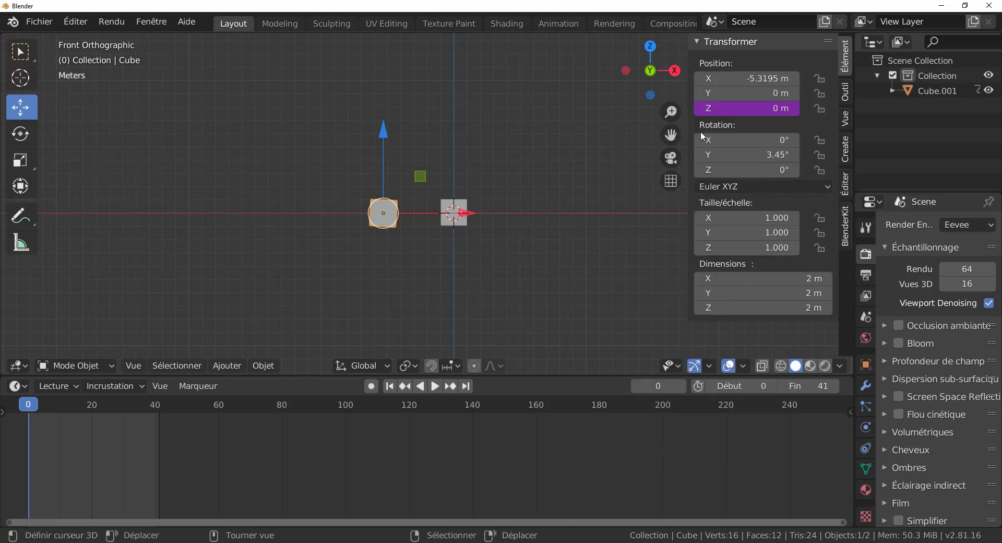
pyautogui.click(717, 108)
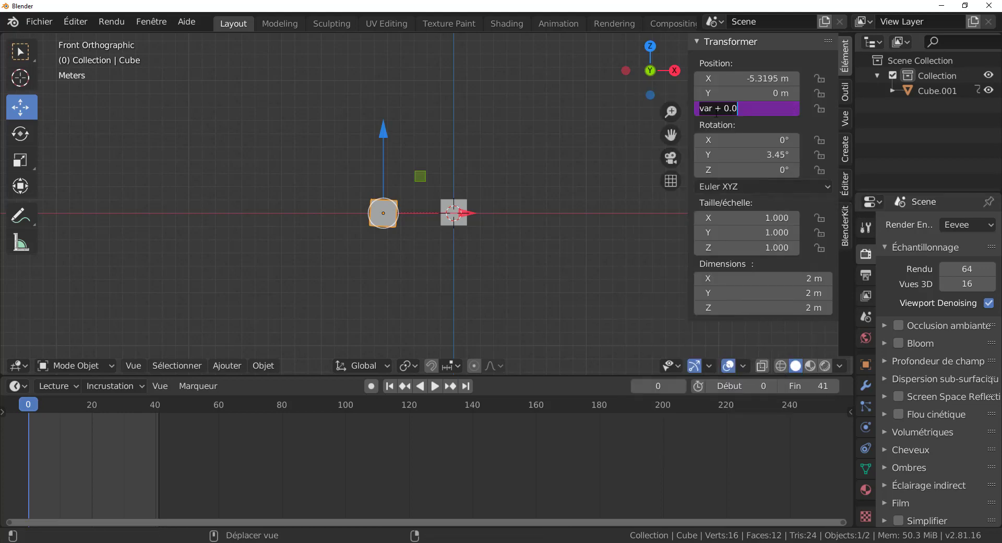
pyautogui.press('Right')
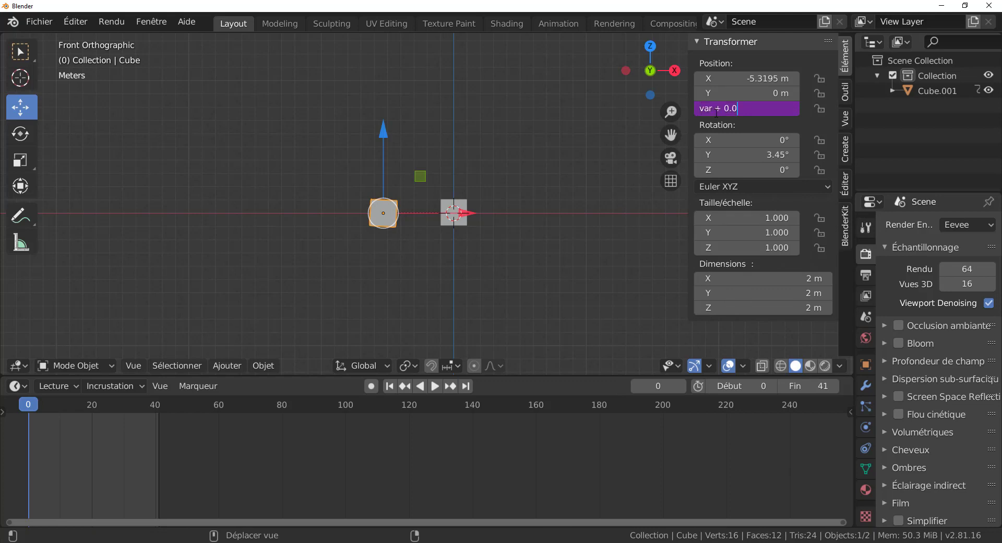
pyautogui.press('BackSpace')
pyautogui.press('BackSpace')
pyautogui.write('2')
pyautogui.press('Return')
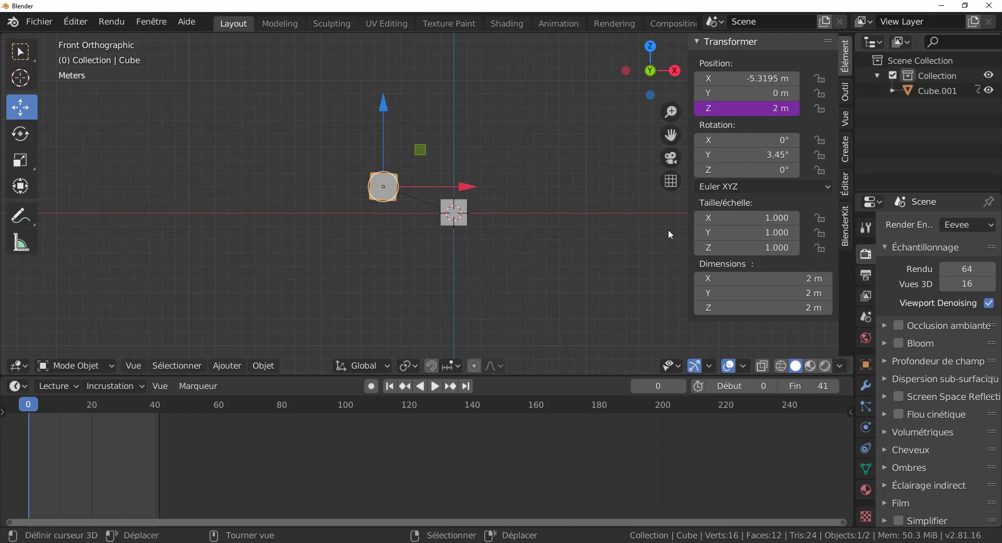
# Preview the animation, stop it, and set the driver expression on the first cube's Z position to var*2
pyautogui.click(436, 386)
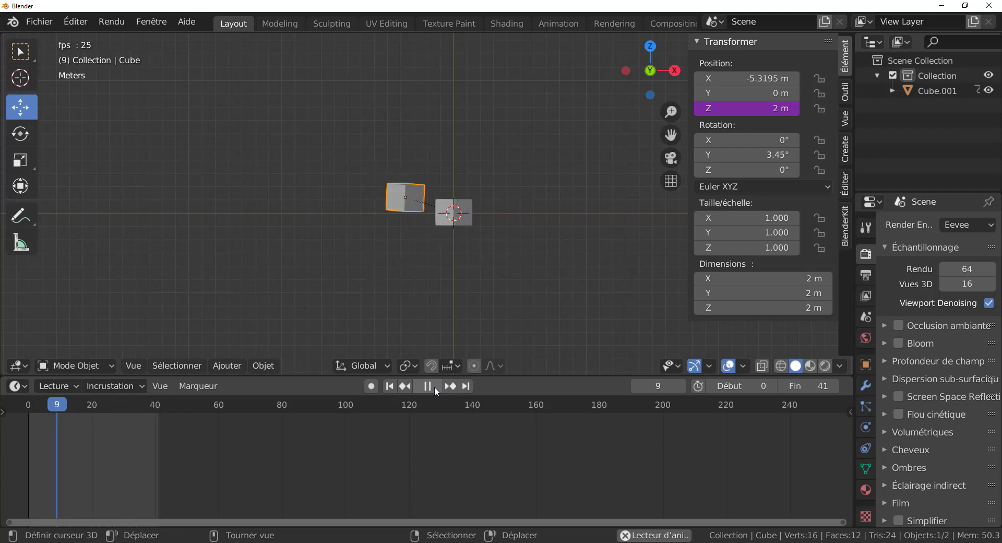
pyautogui.click(427, 386)
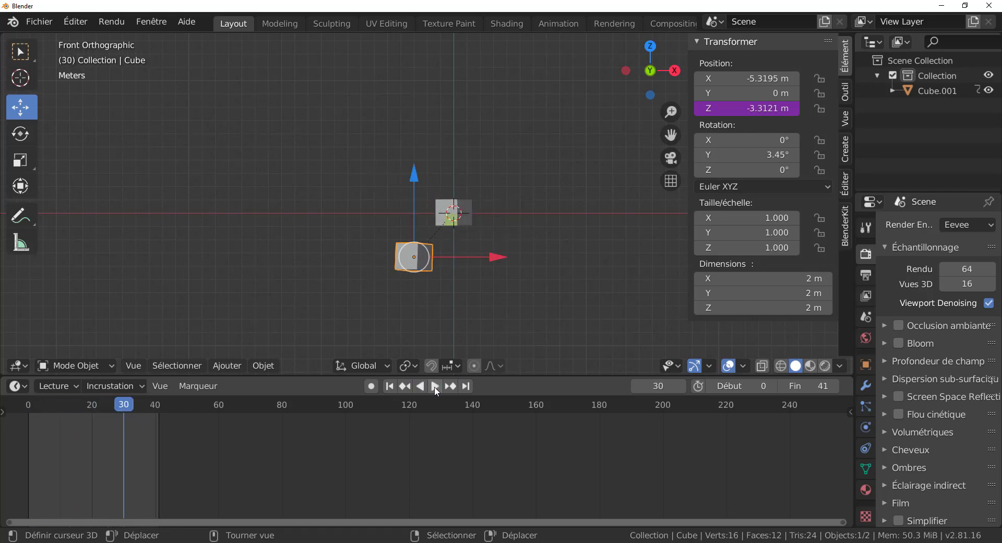
pyautogui.click(741, 108)
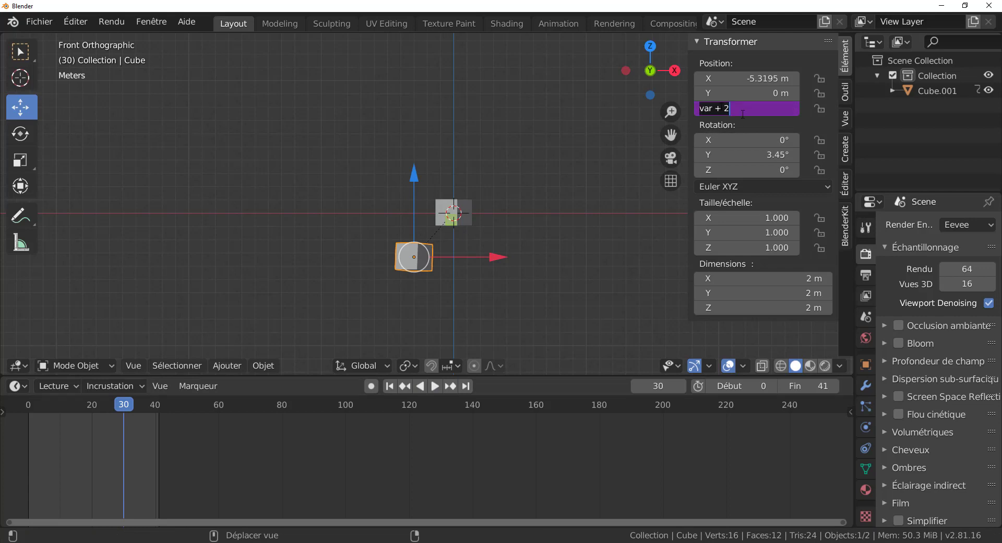
pyautogui.press('End')
pyautogui.press('BackSpace')
pyautogui.press('BackSpace')
pyautogui.press('BackSpace')
pyautogui.press('BackSpace')
pyautogui.write('*')
pyautogui.press('Return')
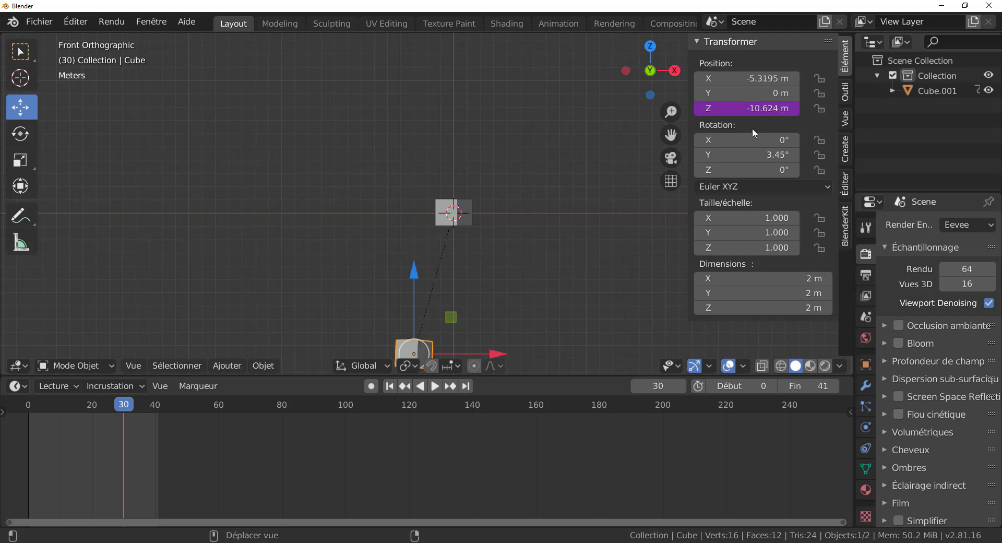
# Play the animation with a wider front view to check the driven cube's vertical travel, and stop it
pyautogui.scroll(-2, 523, 296)
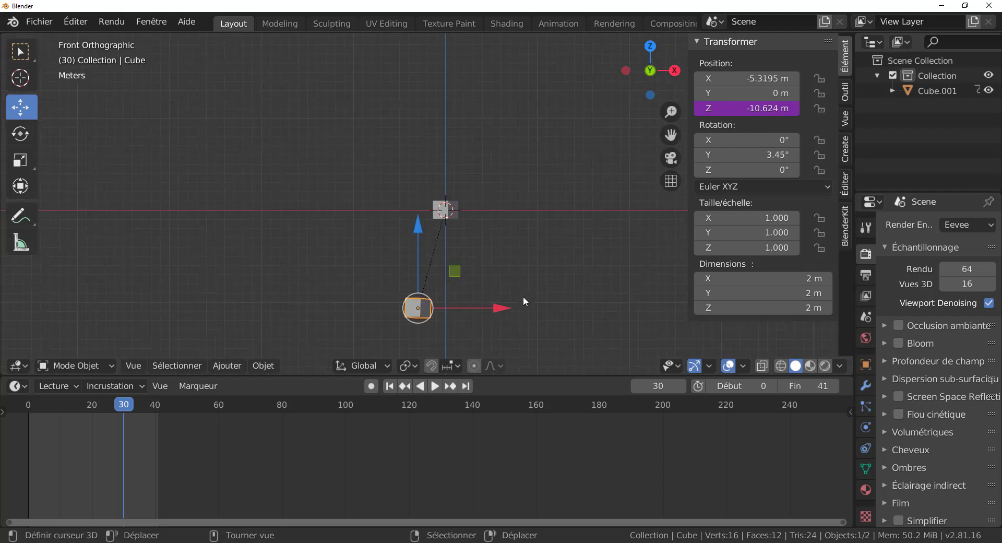
pyautogui.click(436, 386)
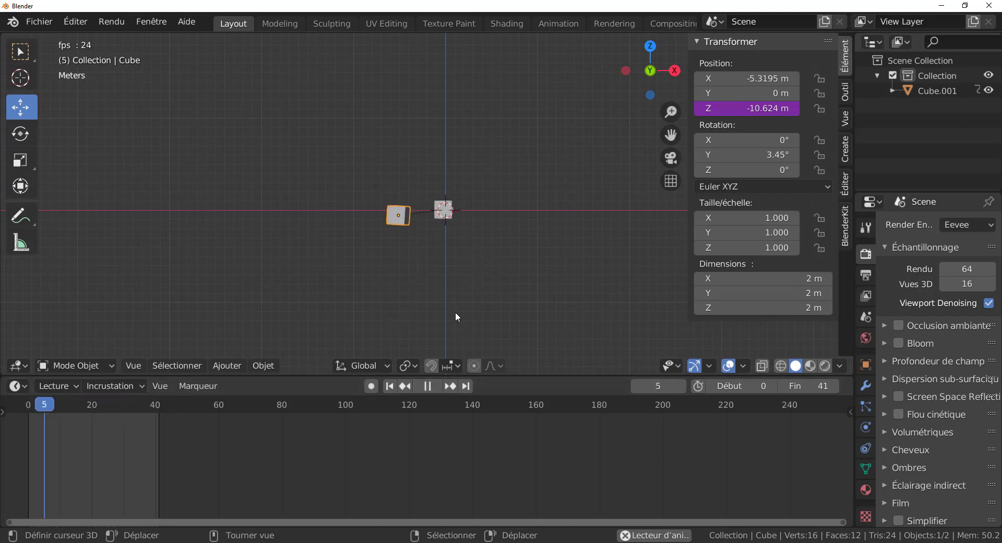
pyautogui.click(432, 386)
# Set the driver expression on the first cube's Z position to var*3
pyautogui.click(740, 108)
pyautogui.write('var*2')
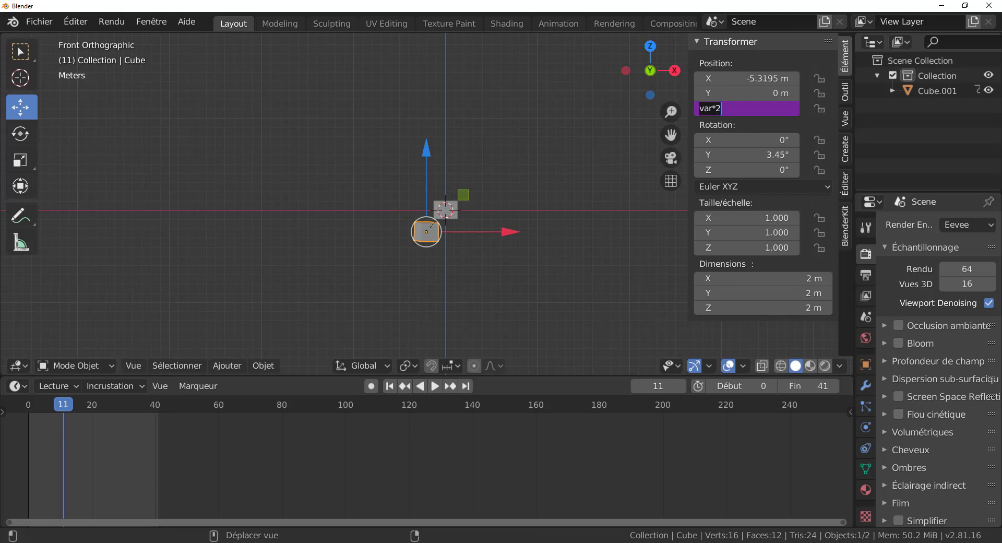
pyautogui.click(742, 107)
pyautogui.press('Return')
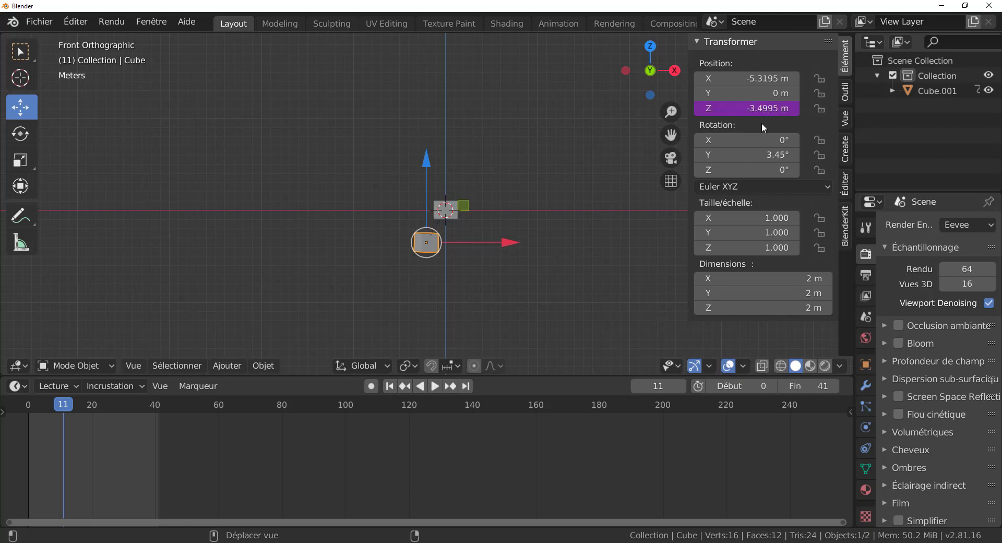
# Play the animation to check how the tripled driver value moves the first cube, and stop playback
pyautogui.click(435, 386)
pyautogui.scroll(-4, 520, 329)
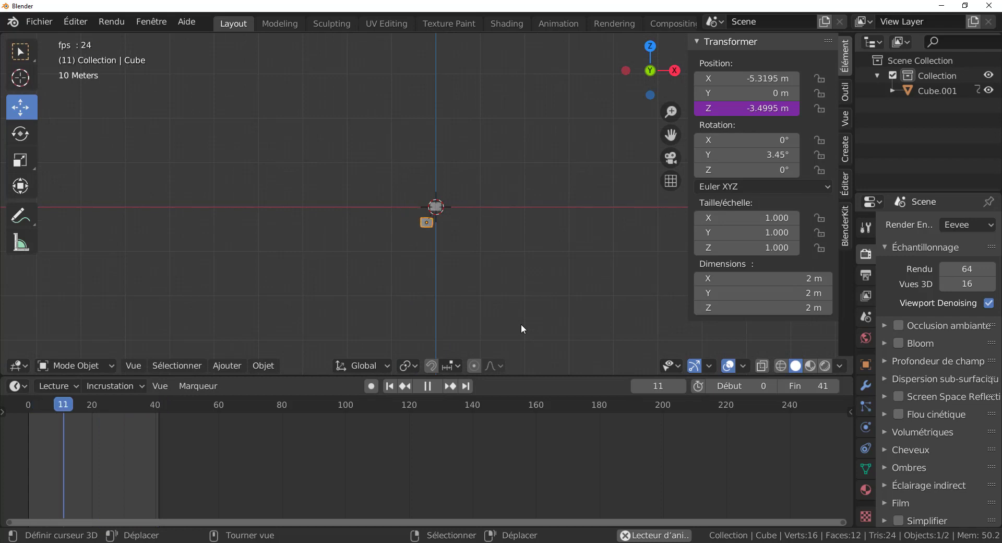
pyautogui.scroll(4, 522, 328)
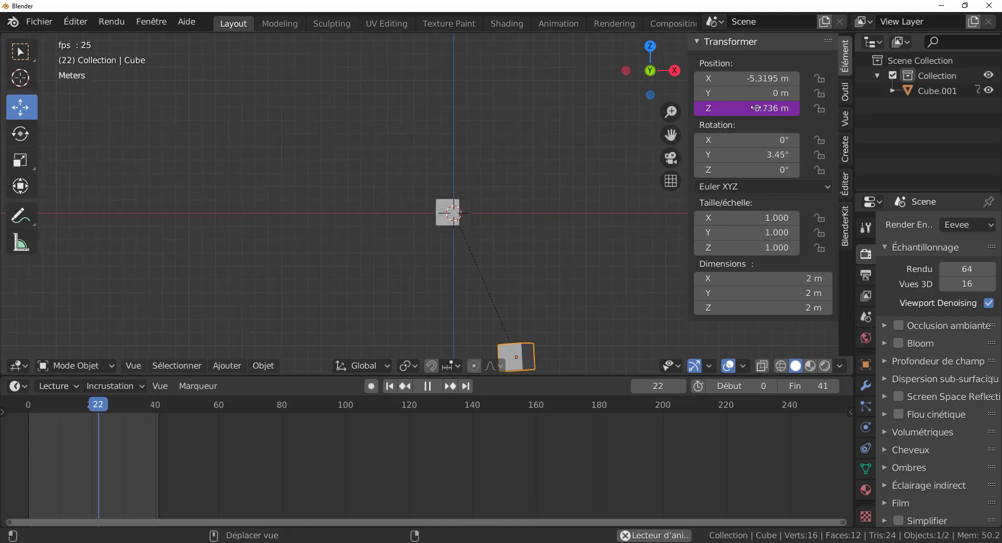
pyautogui.click(427, 387)
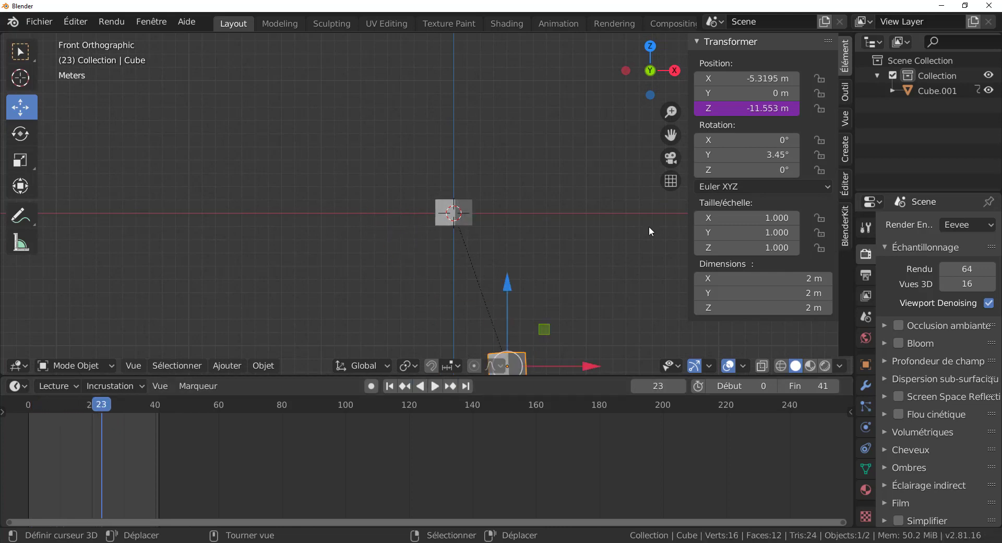
pyautogui.doubleClick(717, 108)
pyautogui.write('var*3')
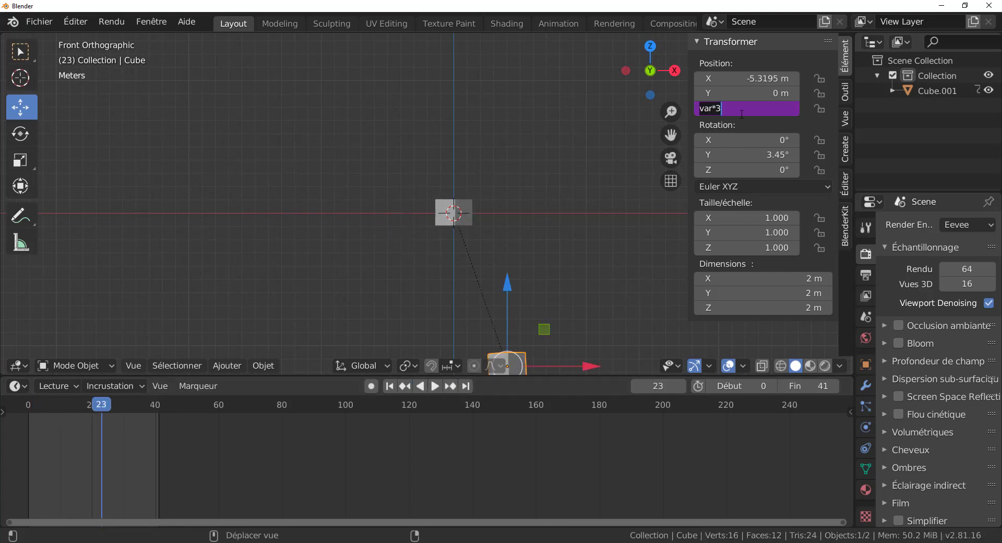
pyautogui.click(746, 112)
pyautogui.press('Left')
pyautogui.press('Left')
pyautogui.press('Left')
pyautogui.press('Return')
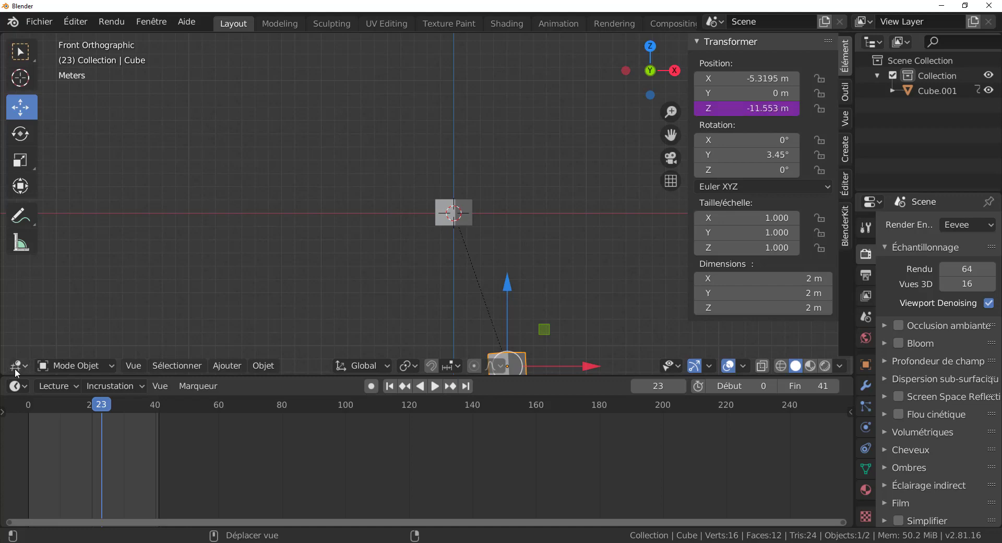
pyautogui.click(18, 365)
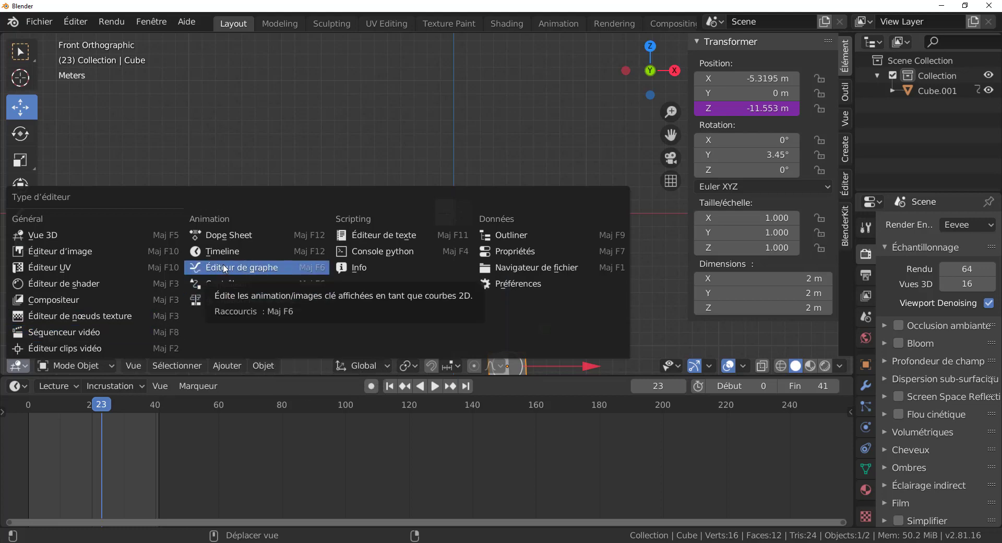
pyautogui.click(385, 140)
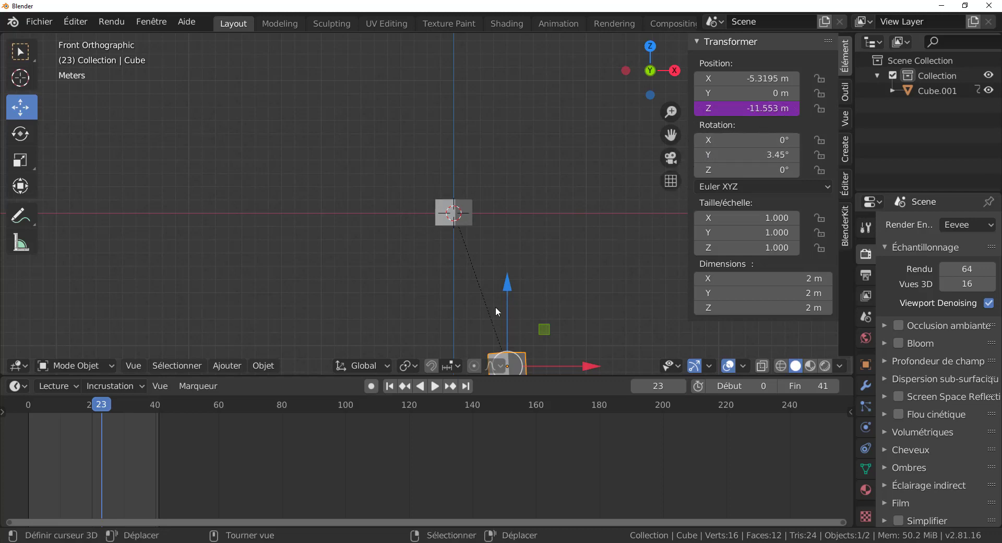
# Negate the var*3 driver expression on the first cube's Z position by adding a minus sign
pyautogui.rightClick(739, 108)
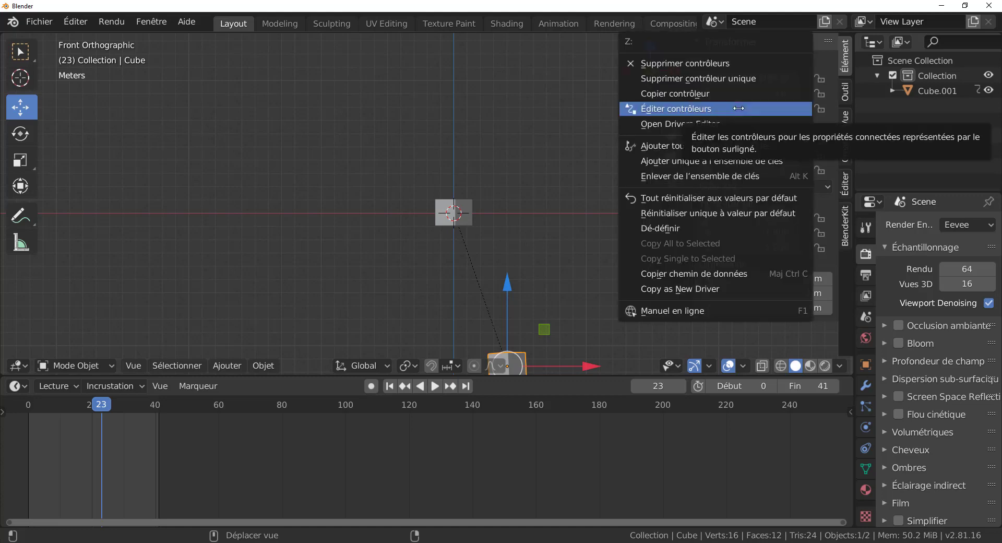
pyautogui.click(731, 108)
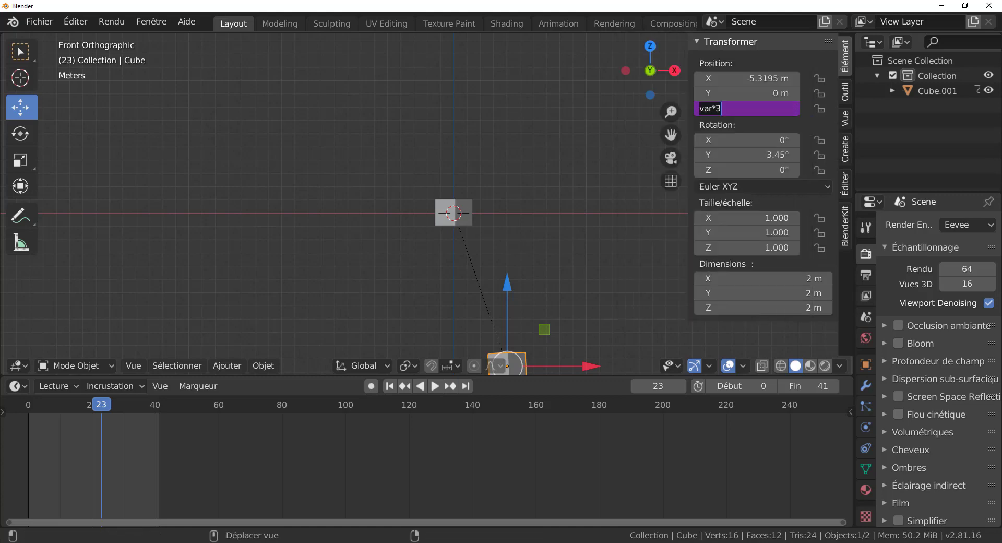
pyautogui.click(763, 111)
pyautogui.press('Left')
pyautogui.press('Left')
pyautogui.press('Left')
pyautogui.write('-')
pyautogui.press('Return')
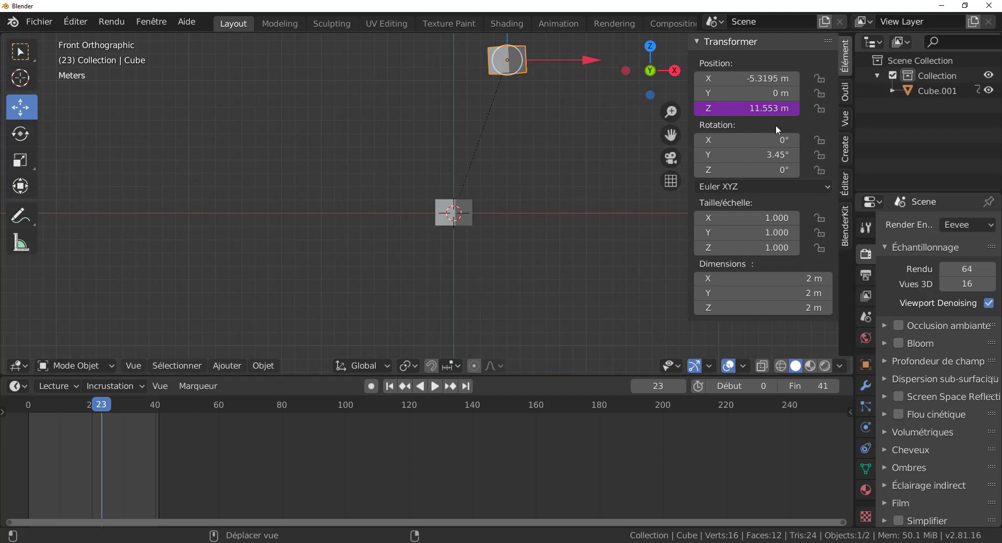
# Play the animation to check the driven cube's reversed vertical movement, and return to frame 0
pyautogui.click(436, 386)
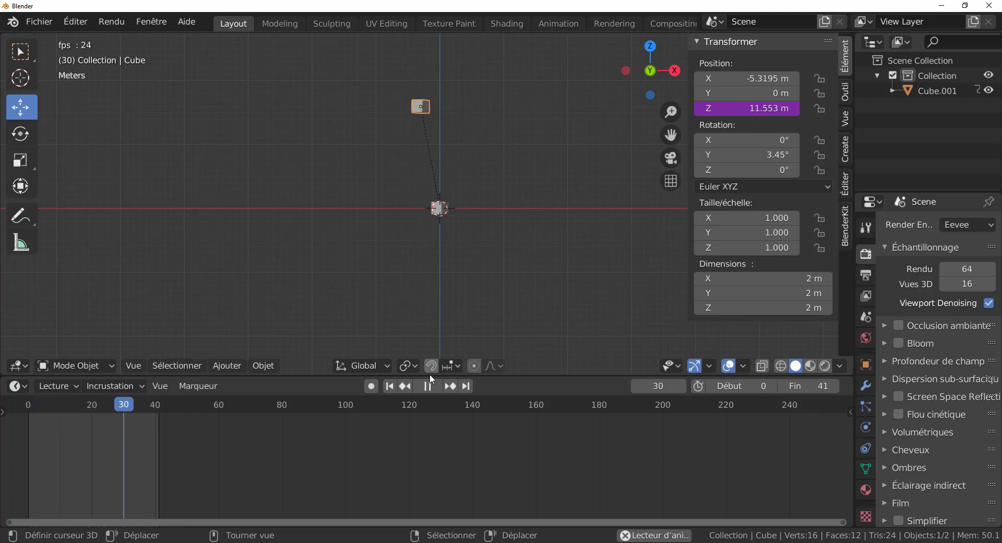
pyautogui.press('space')
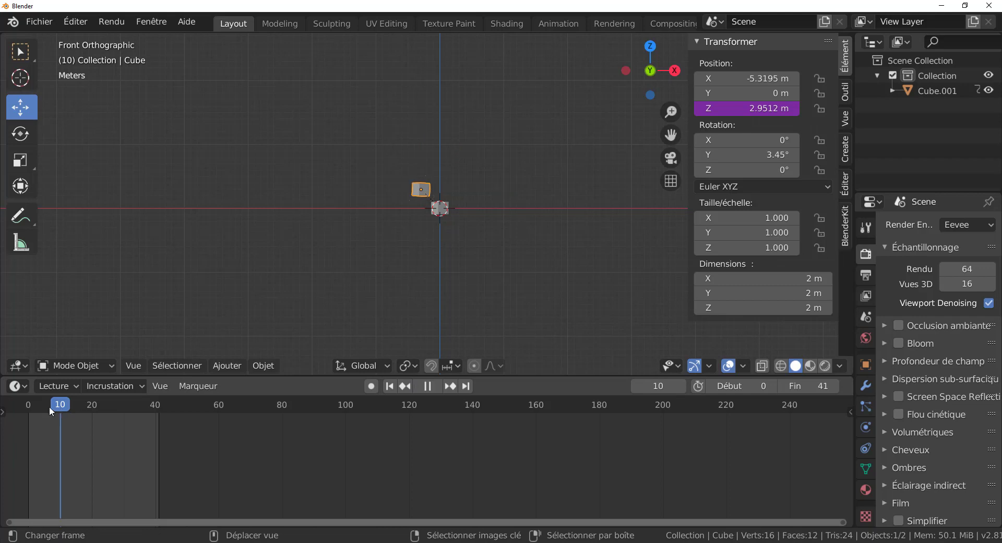
pyautogui.moveTo(49, 406); pyautogui.dragTo(30, 408)
# Rotate the driven cube in the front view to about 0.55° around Y so it sits nearly straight
pyautogui.scroll(2, 431, 283)
pyautogui.scroll(2, 431, 283)
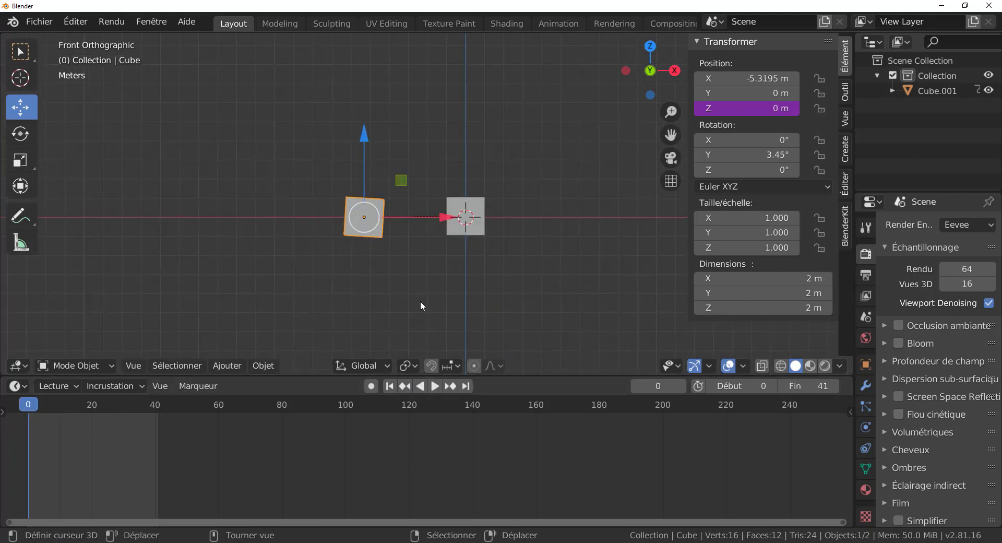
pyautogui.press('r')
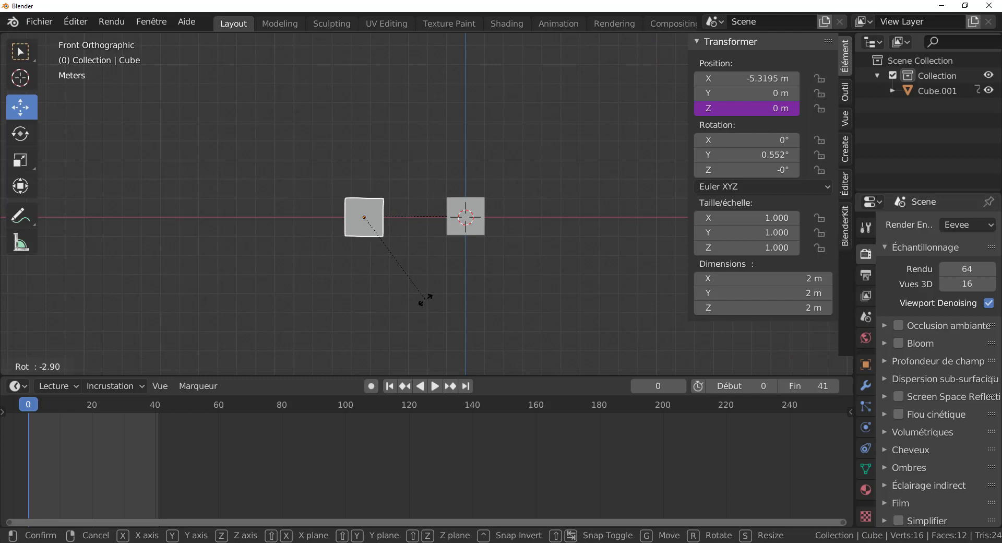
pyautogui.click(425, 299)
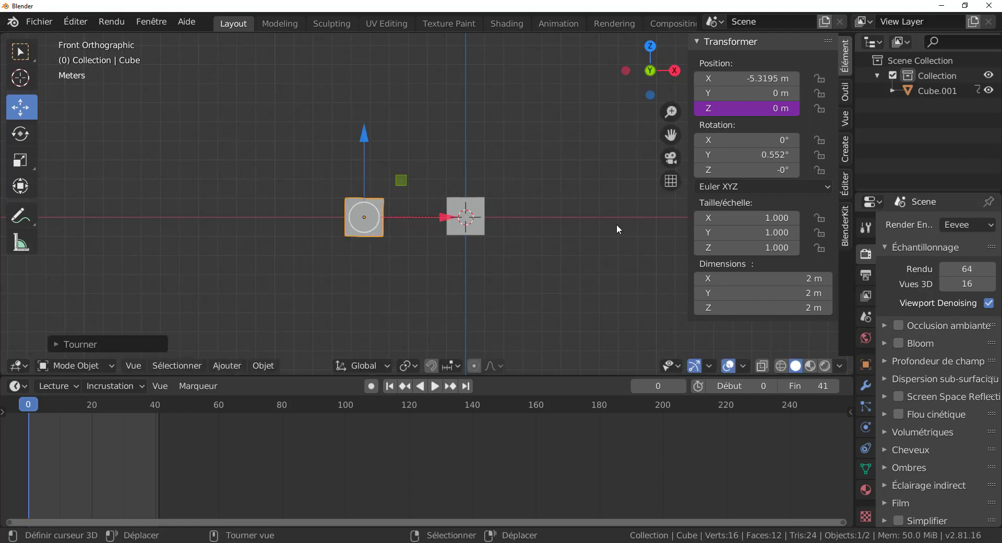
# Play the animation from a perspective angle to examine the driven cube's rising path, and return to frame 0
pyautogui.moveTo(688, 202); pyautogui.dragTo(706, 203)
pyautogui.moveTo(540, 227); pyautogui.dragTo(555, 258, button='middle')
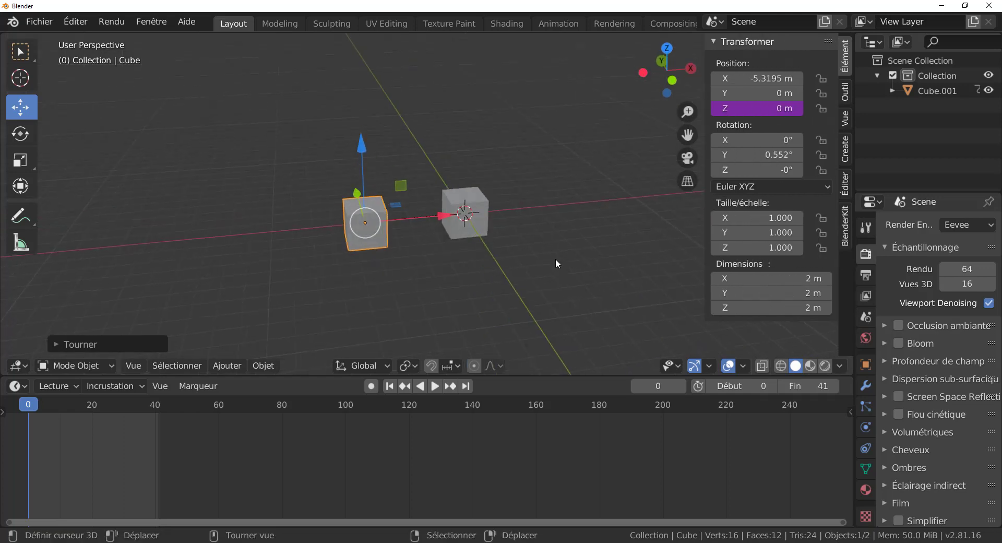
pyautogui.click(435, 385)
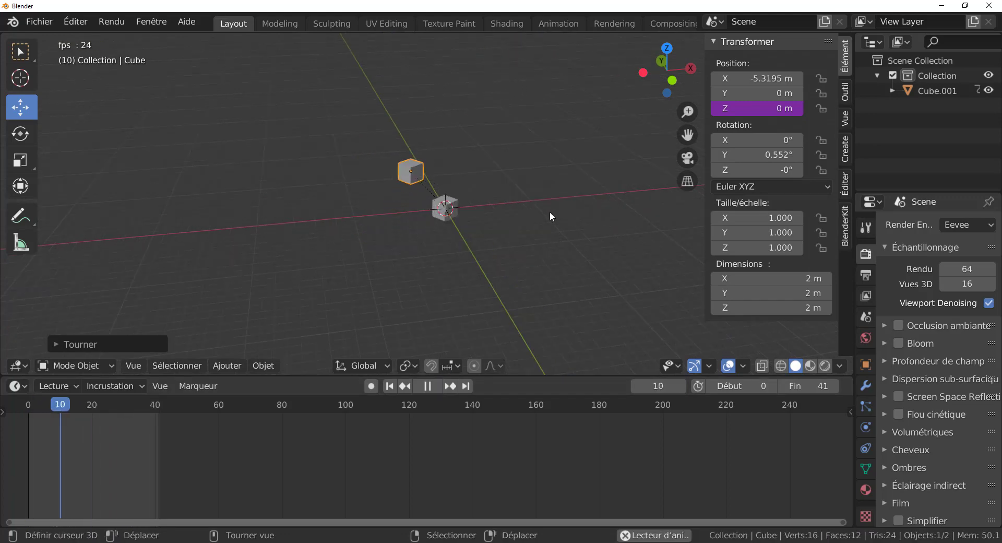
pyautogui.moveTo(512, 279); pyautogui.dragTo(499, 303, button='middle')
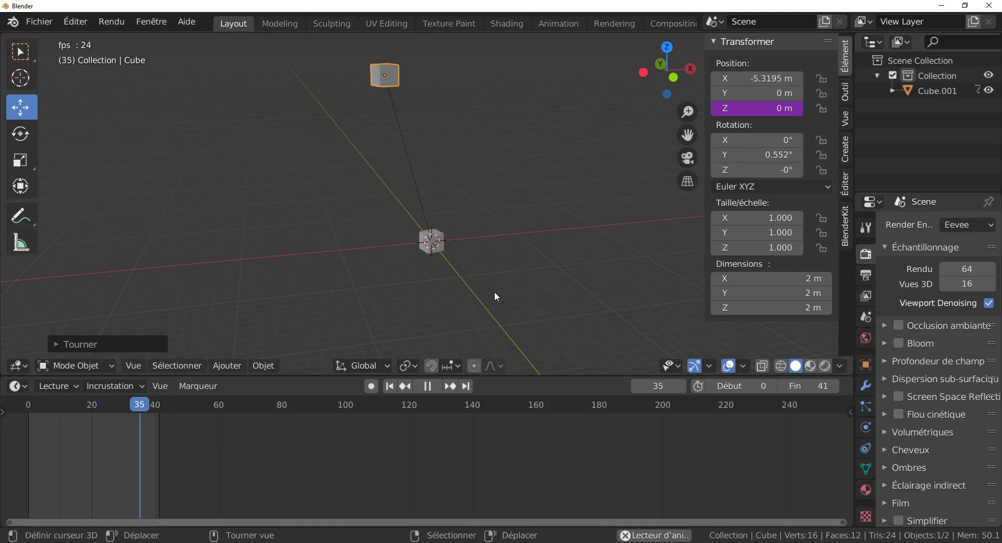
pyautogui.click(428, 385)
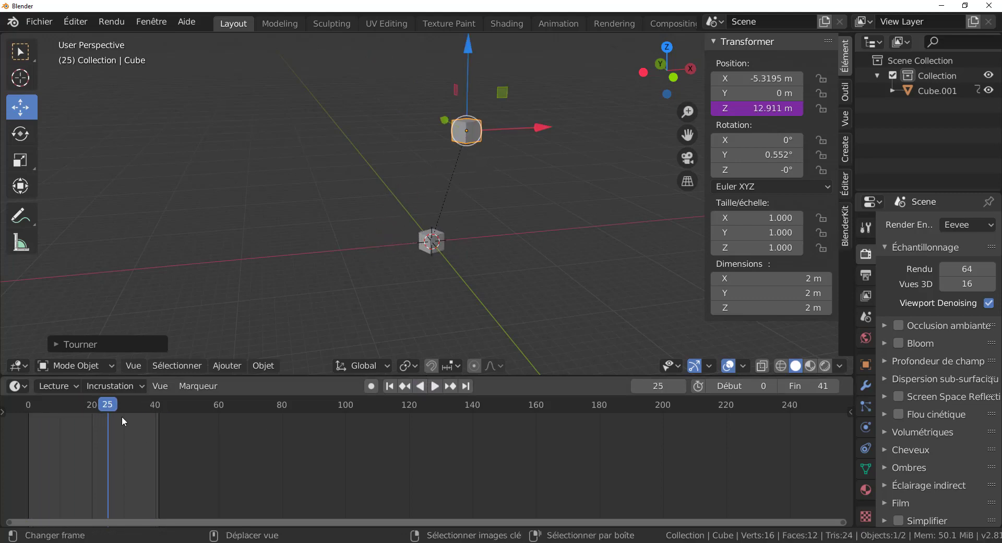
pyautogui.press('space')
pyautogui.moveTo(106, 402); pyautogui.dragTo(18, 428)
pyautogui.press('space')
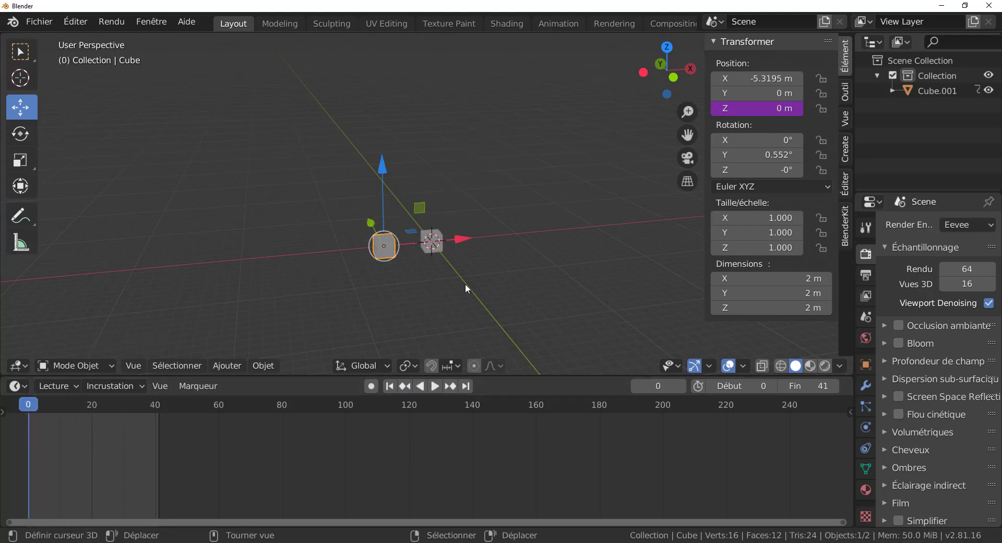
# Move the driven cube along X, away from Cube.001, to a position of about -10.2 m
pyautogui.scroll(3, 465, 283)
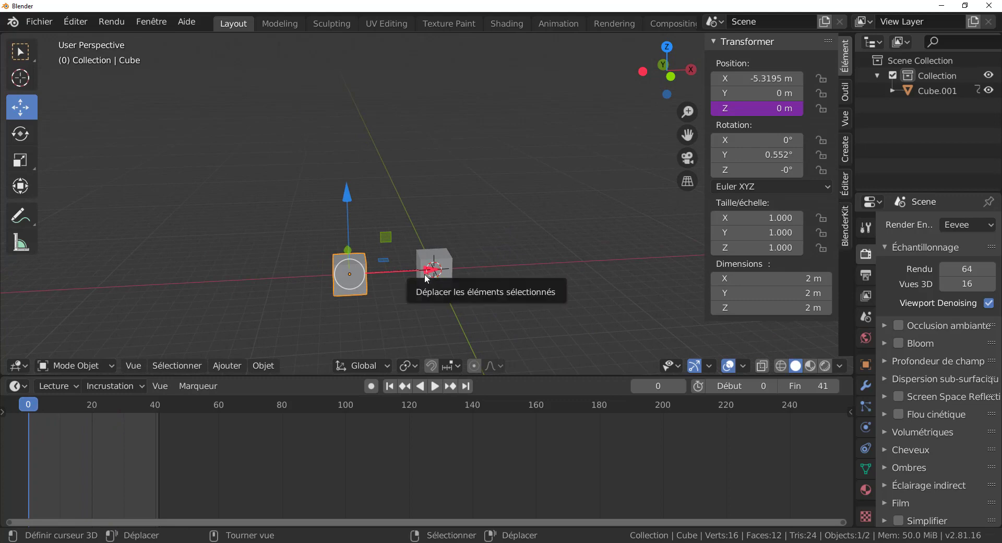
pyautogui.moveTo(433, 272); pyautogui.dragTo(345, 297)
pyautogui.moveTo(505, 307); pyautogui.dragTo(462, 360, button='middle')
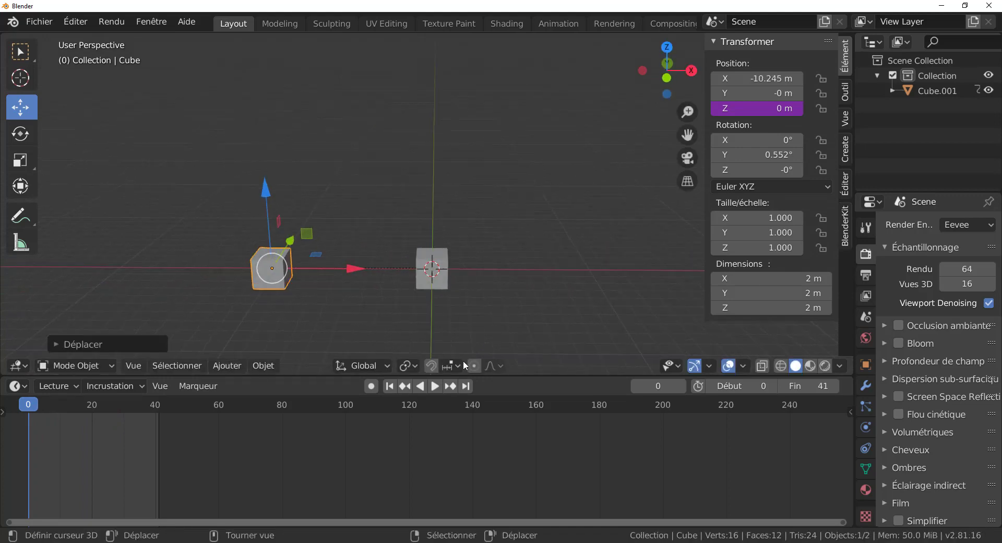
# Play the animation to check the driven cube's wider orbit around Cube.001, and return to frame 0
pyautogui.click(437, 386)
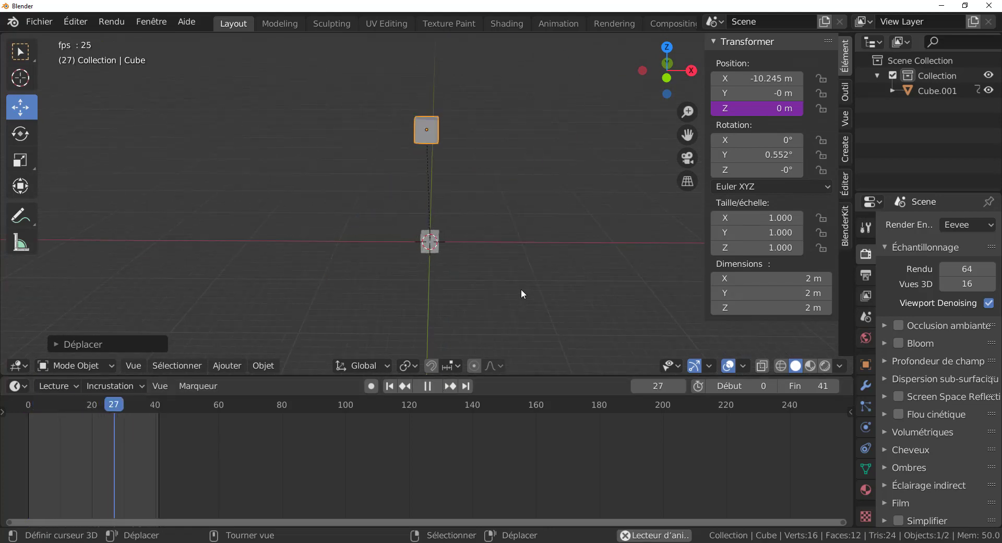
pyautogui.click(427, 386)
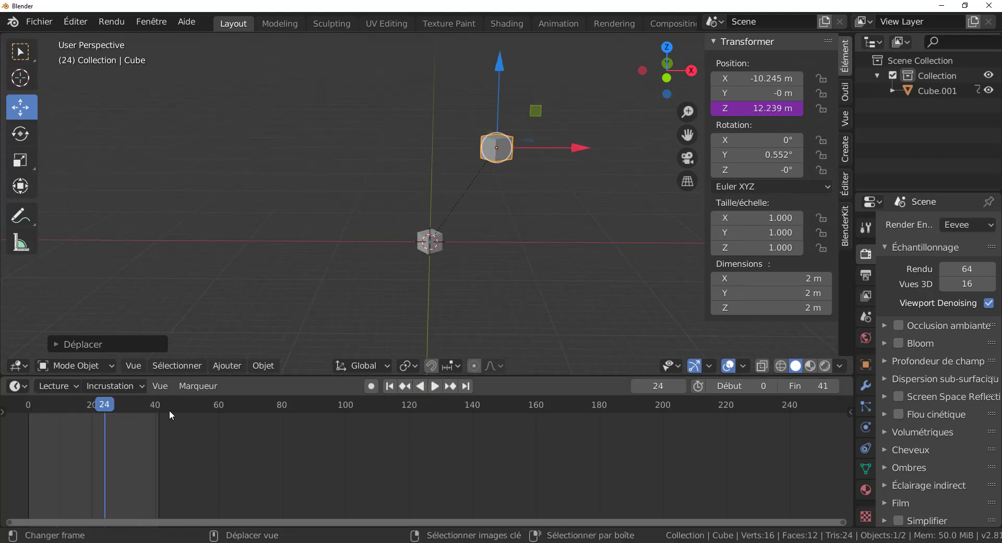
pyautogui.moveTo(108, 406); pyautogui.dragTo(23, 409)
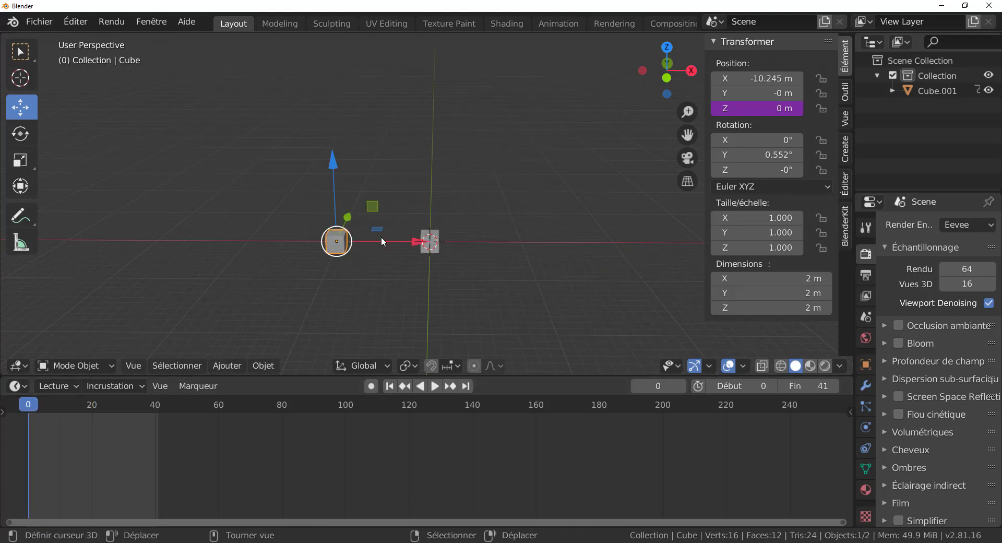
# Move the driven cube farther out to an X position of about -22.9 m, and start playing the animation
pyautogui.press('g')
pyautogui.click(280, 240)
pyautogui.click(431, 386)
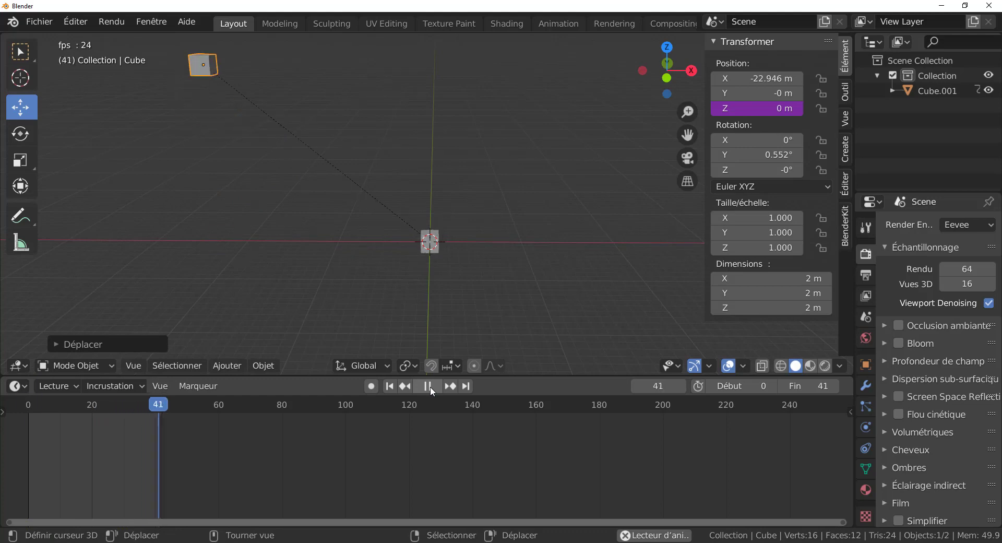
# Try to move Cube.001 while the animation is playing, and stop the playback
pyautogui.click(429, 241)
pyautogui.press('g')
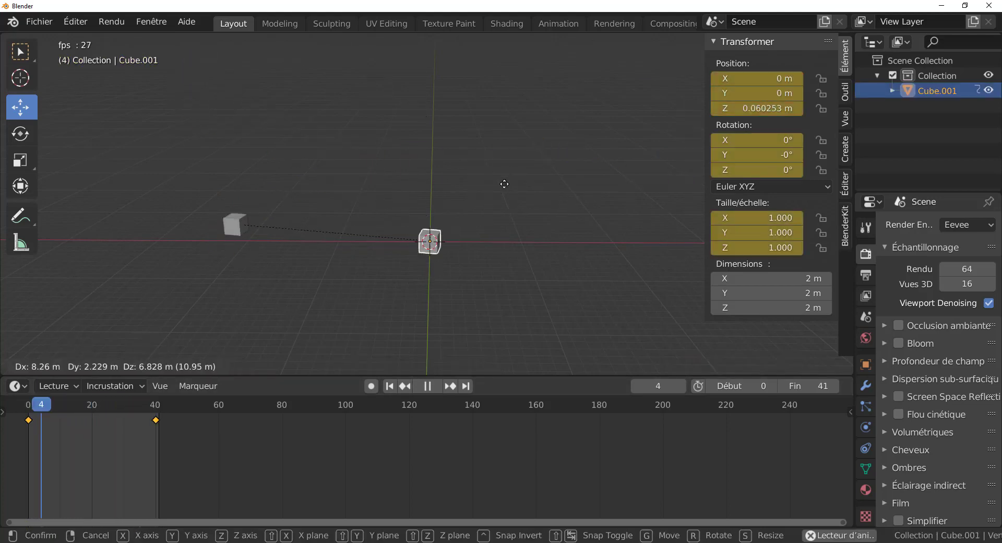
pyautogui.press('Escape')
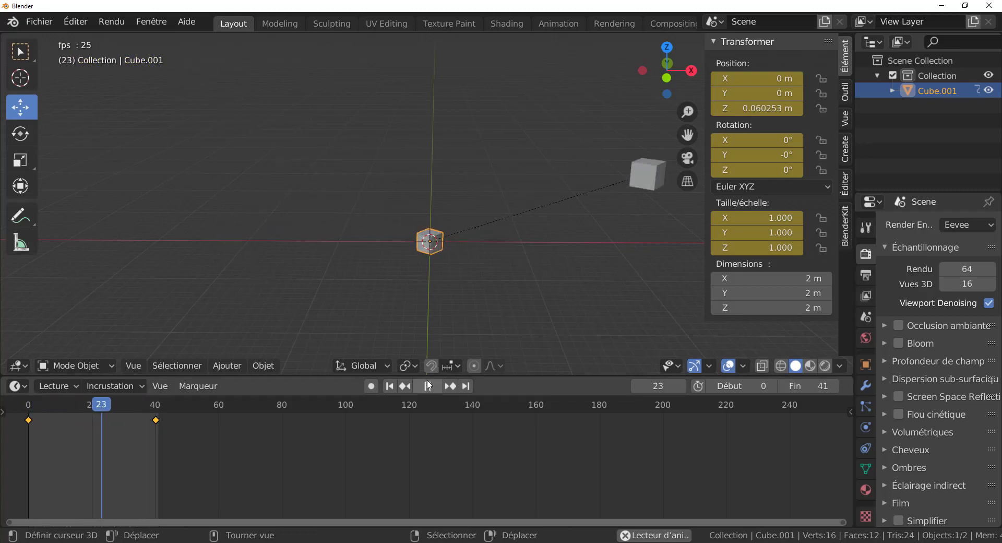
pyautogui.press('space')
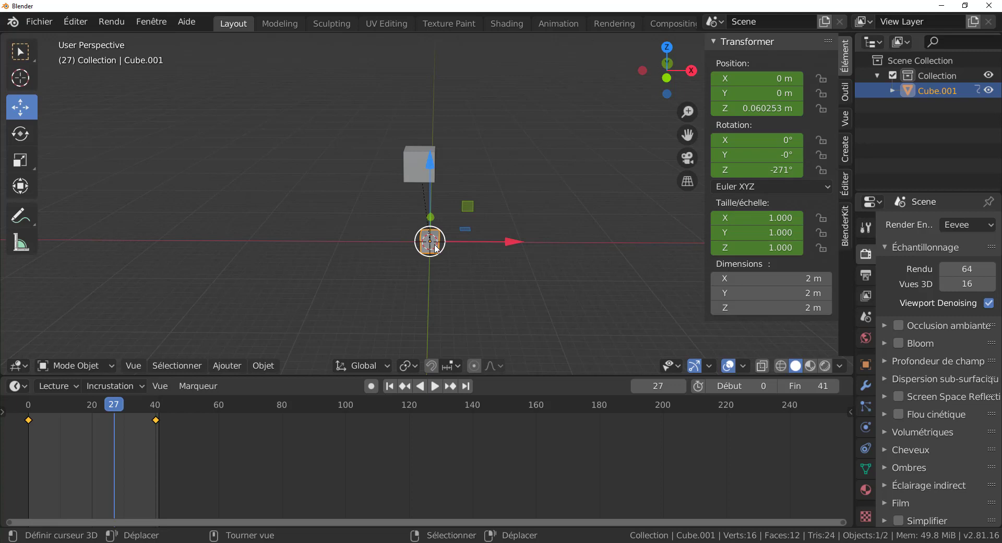
# Delete both cubes from the scene and return the timeline to frame 0
pyautogui.click(515, 275)
pyautogui.press('a')
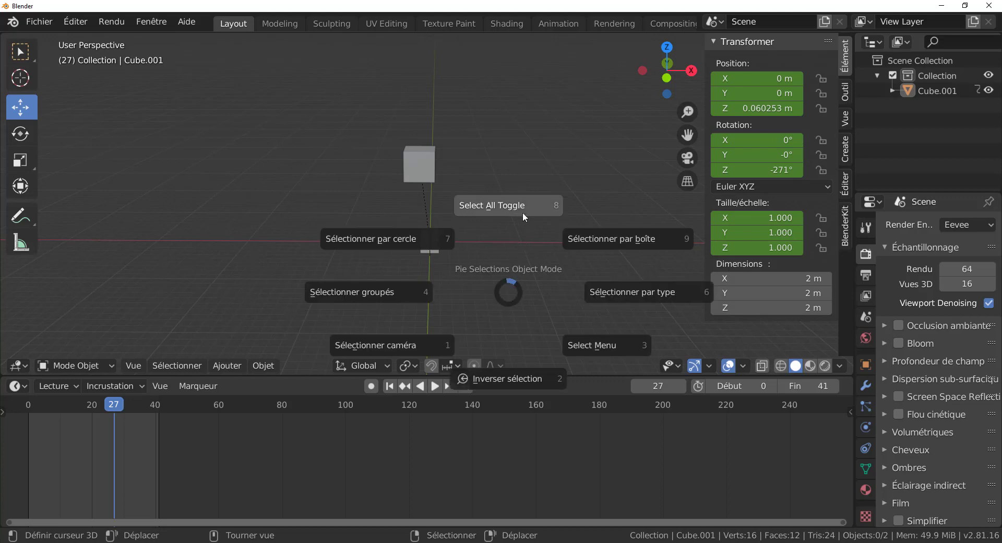
pyautogui.click(524, 217)
pyautogui.press('x')
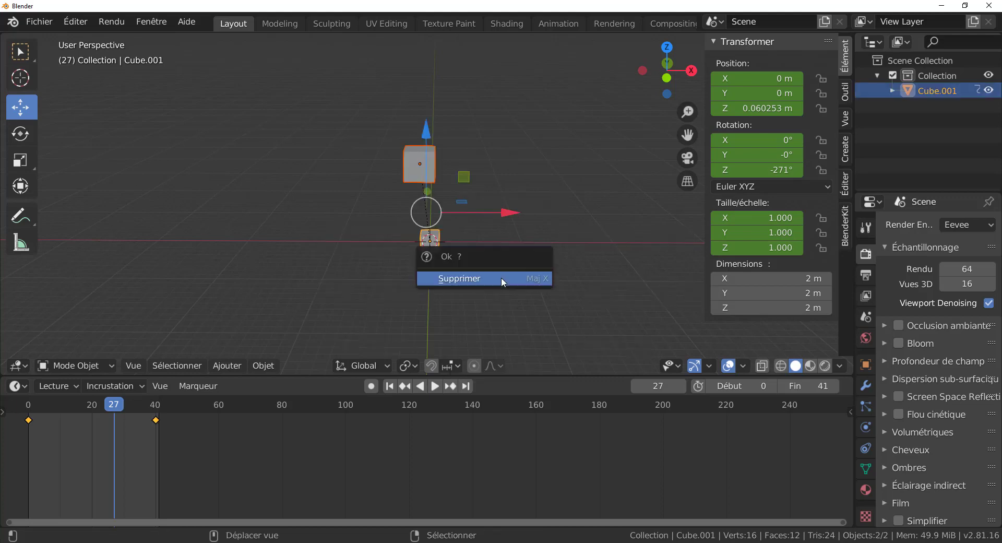
pyautogui.click(501, 278)
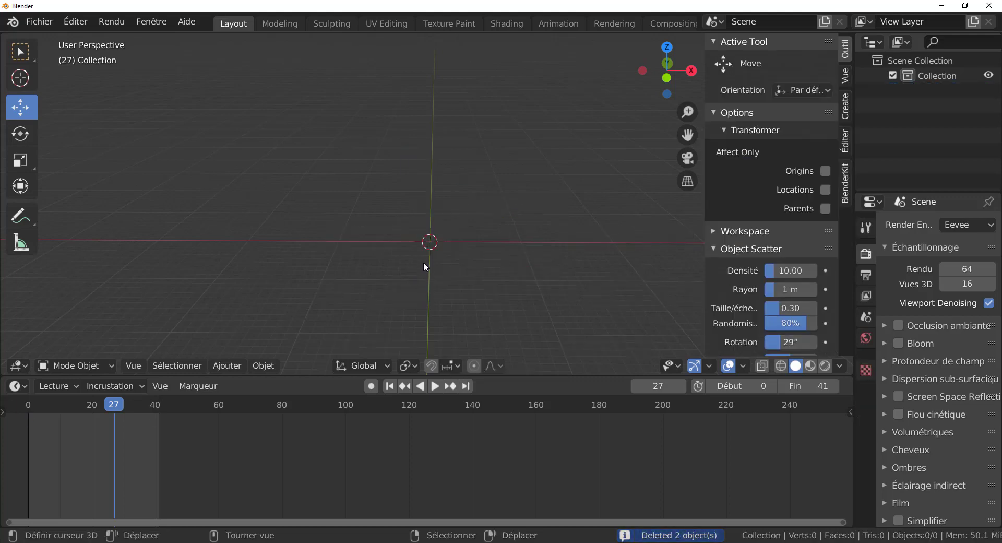
pyautogui.moveTo(118, 405); pyautogui.dragTo(26, 417)
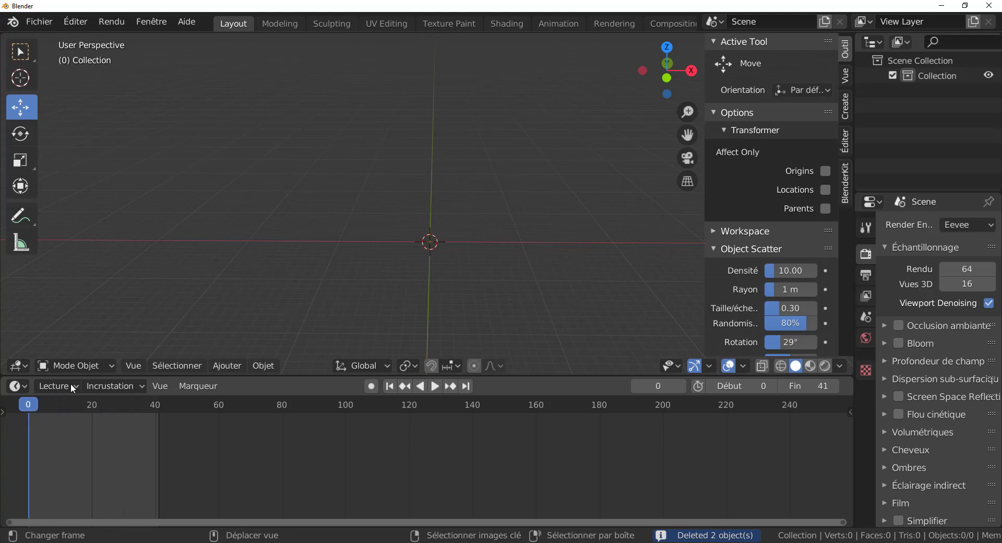
# Add a new cube mesh at the origin of the empty scene
pyautogui.click(227, 366)
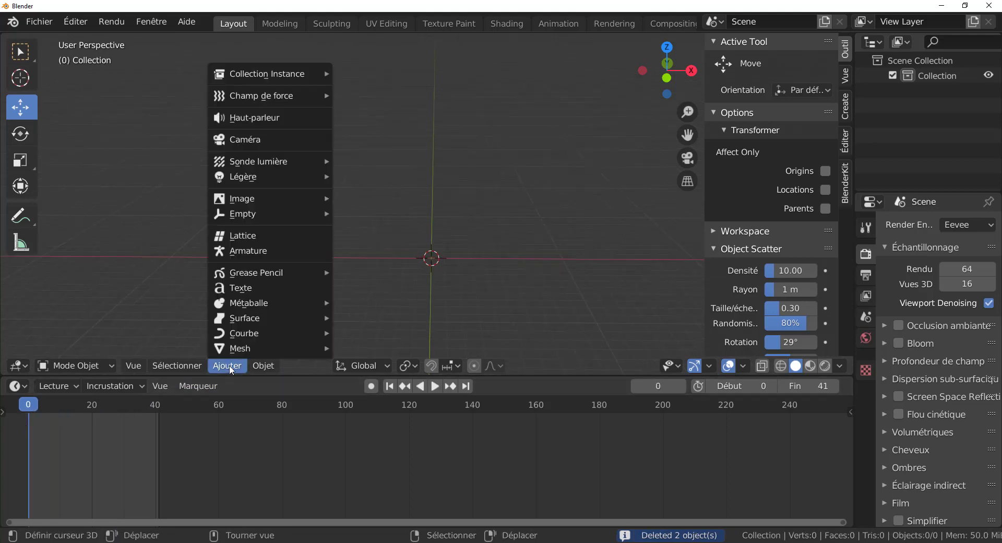
pyautogui.moveTo(234, 355)
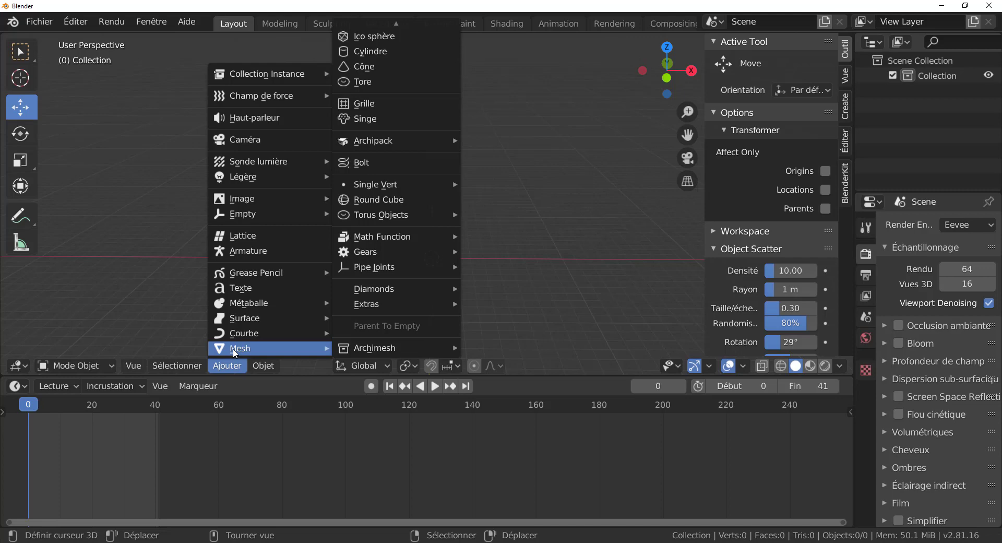
pyautogui.moveTo(386, 21)
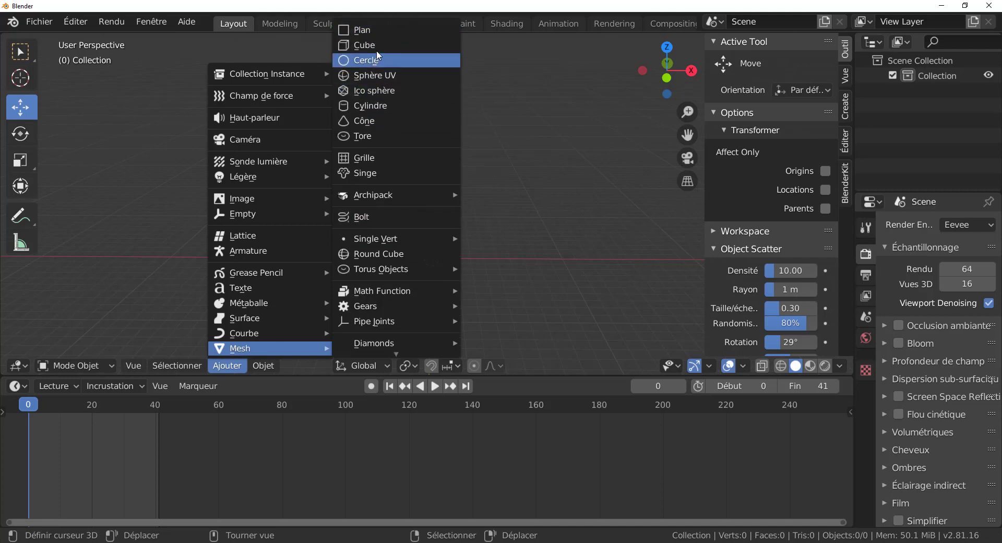
pyautogui.click(378, 46)
# Add a monkey mesh and move it along X to a position of about -10.1 m
pyautogui.click(230, 368)
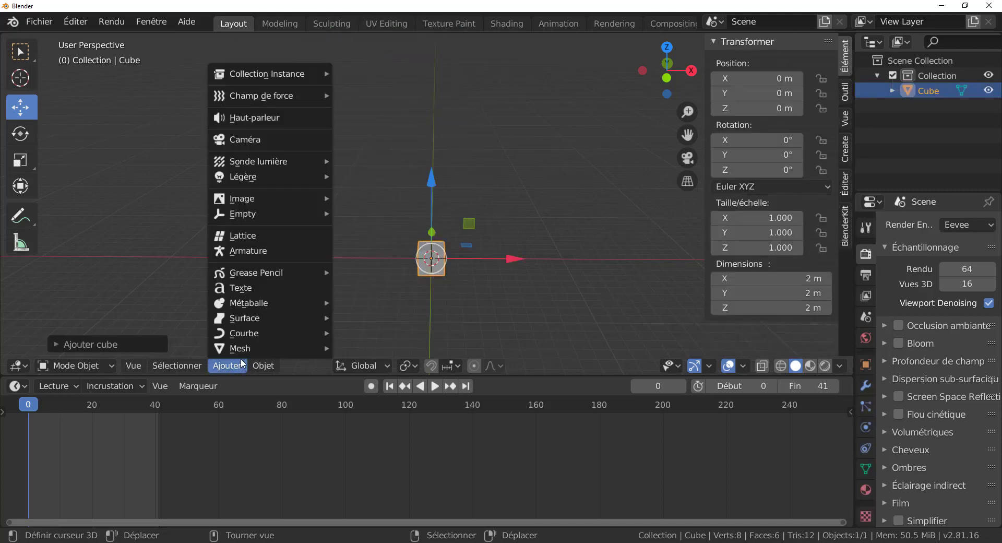
pyautogui.moveTo(248, 345)
pyautogui.click(373, 119)
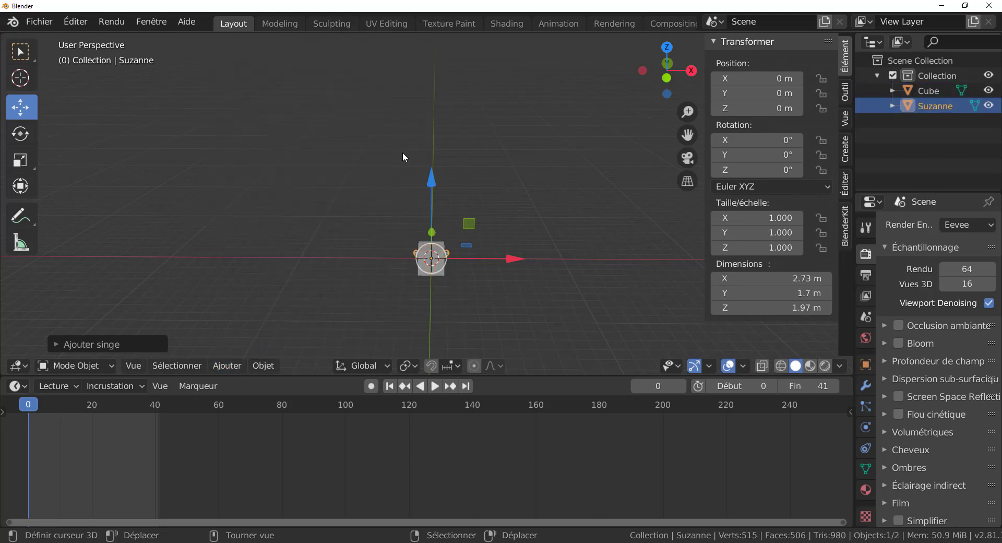
pyautogui.moveTo(515, 261); pyautogui.dragTo(387, 262)
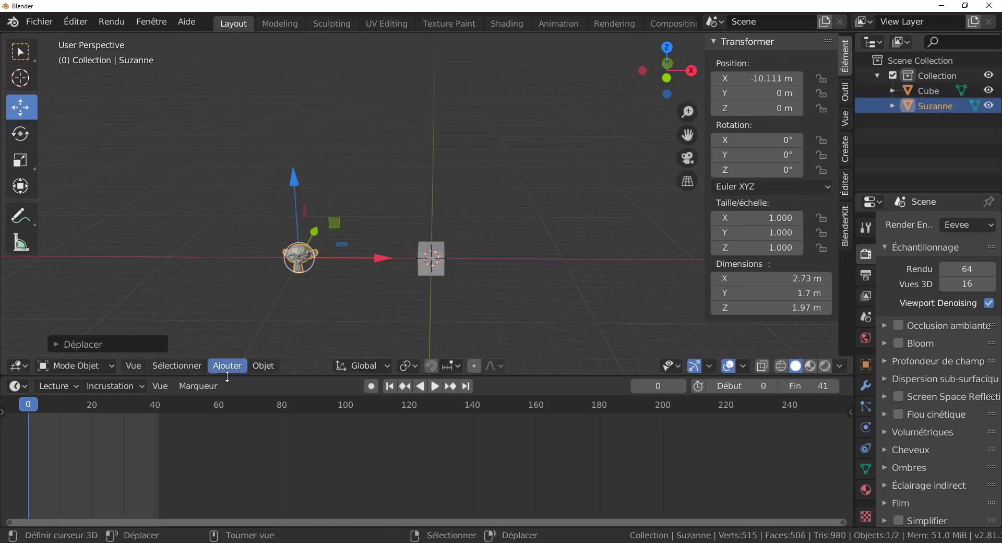
# Add a cylinder and move it along X, on the other side of the cube, to about 10.1 m
pyautogui.click(230, 367)
pyautogui.moveTo(242, 349)
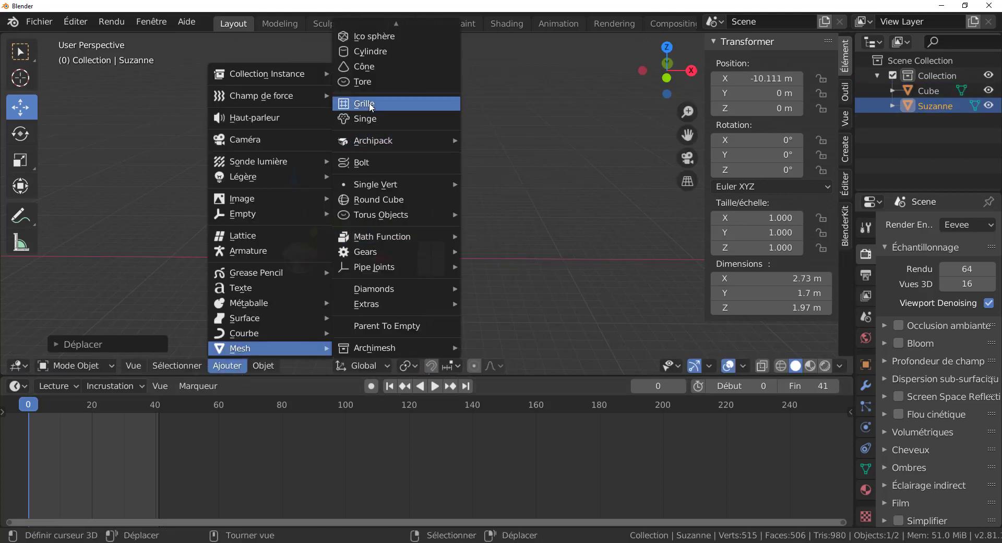
pyautogui.click(368, 51)
pyautogui.moveTo(508, 258); pyautogui.dragTo(641, 260)
pyautogui.keyDown('shift'); pyautogui.moveTo(577, 312); pyautogui.dragTo(332, 268, button='middle'); pyautogui.keyUp('shift')
pyautogui.click(330, 267)
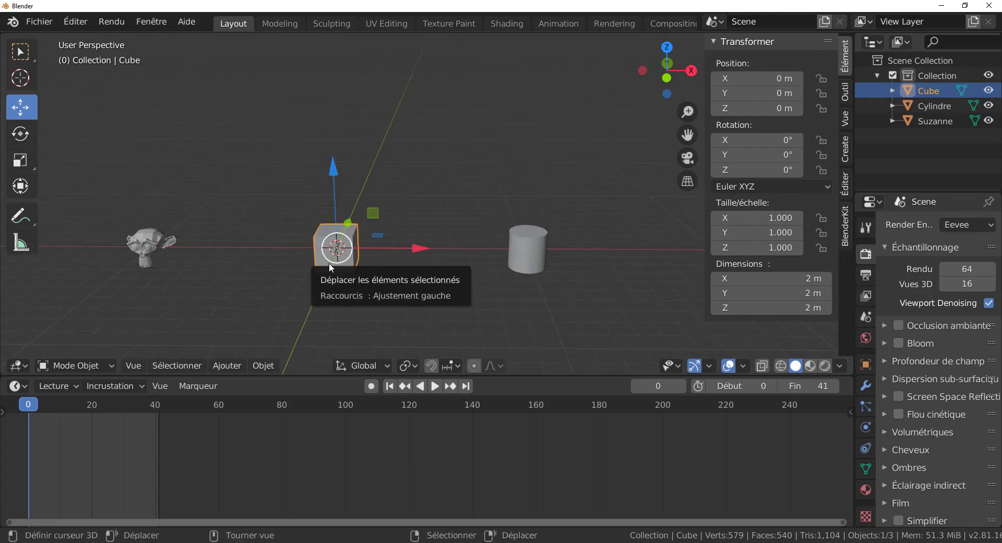
# Add a driver to Suzanne's Z rotation that uses the Cube object's Y position as its variable
pyautogui.click(168, 249)
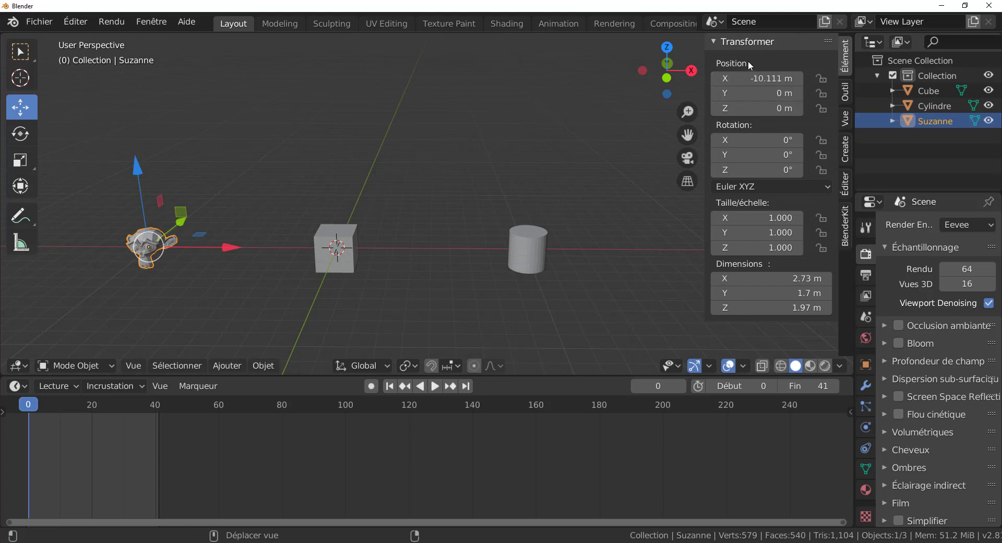
pyautogui.rightClick(753, 171)
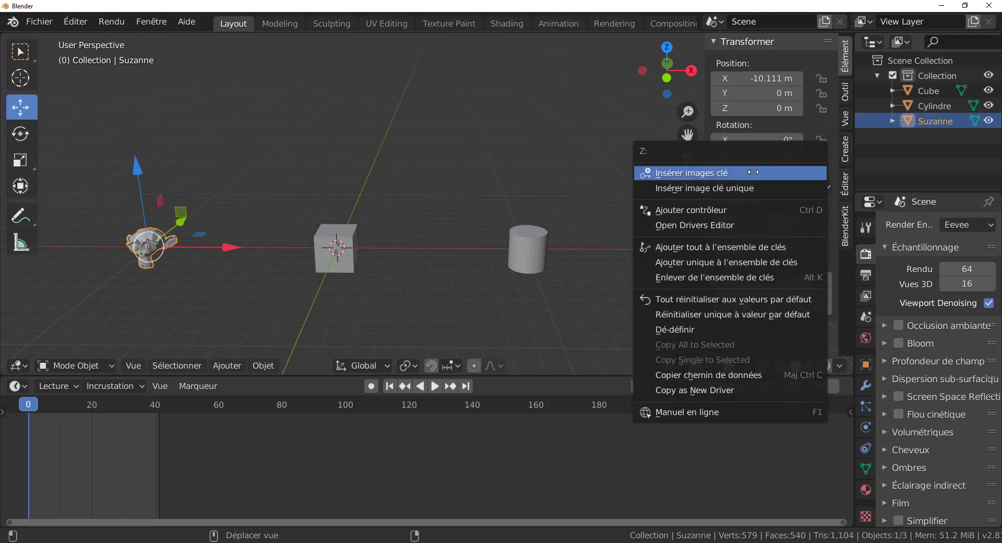
pyautogui.click(731, 208)
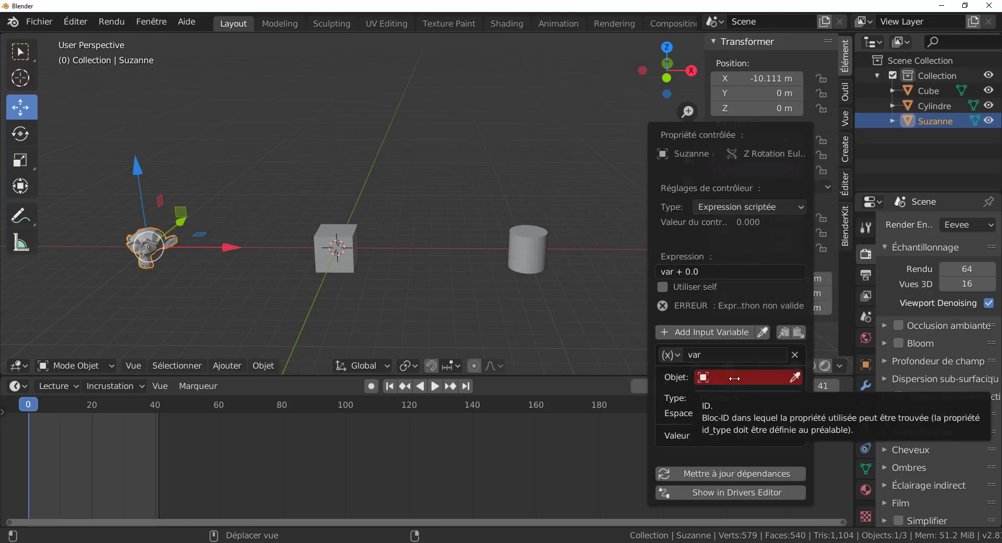
pyautogui.click(734, 378)
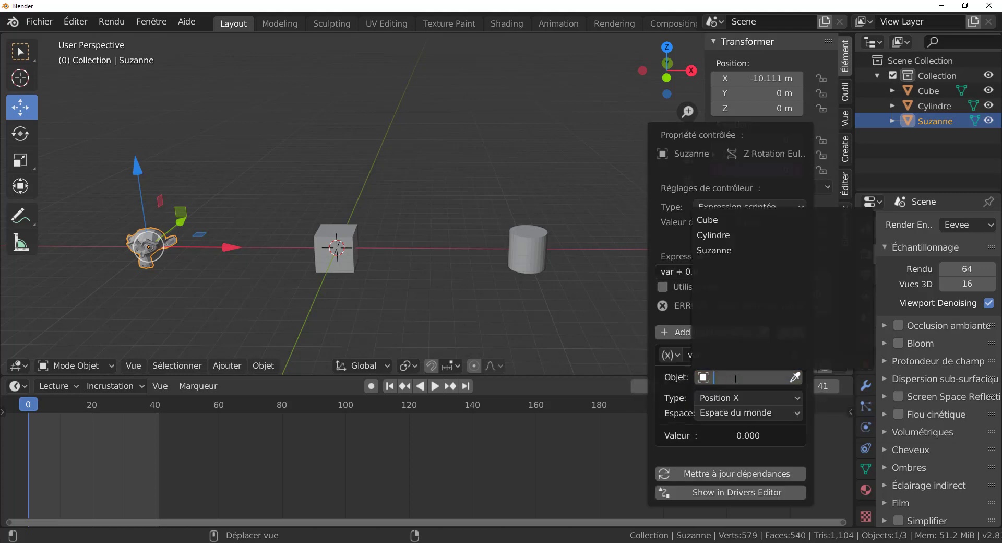
pyautogui.click(753, 220)
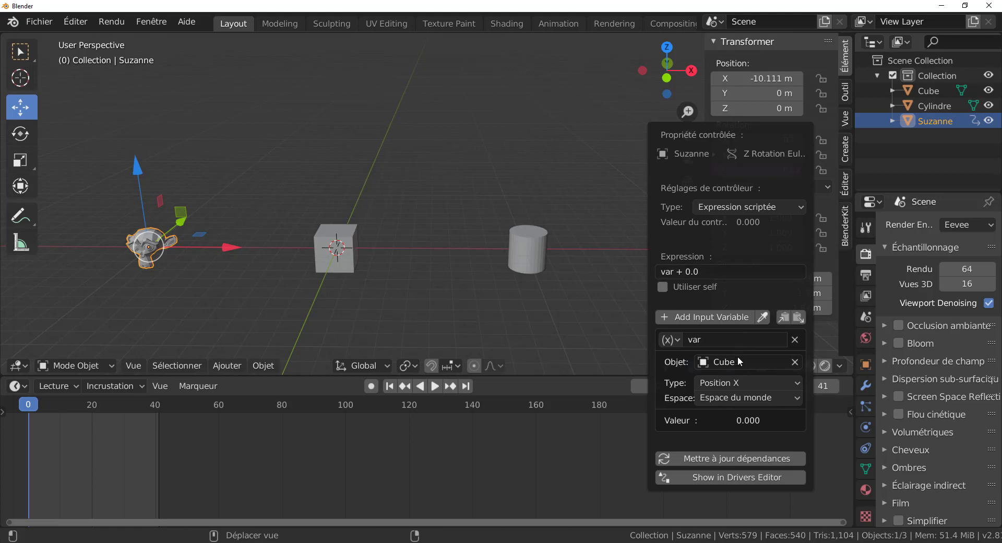
pyautogui.click(726, 385)
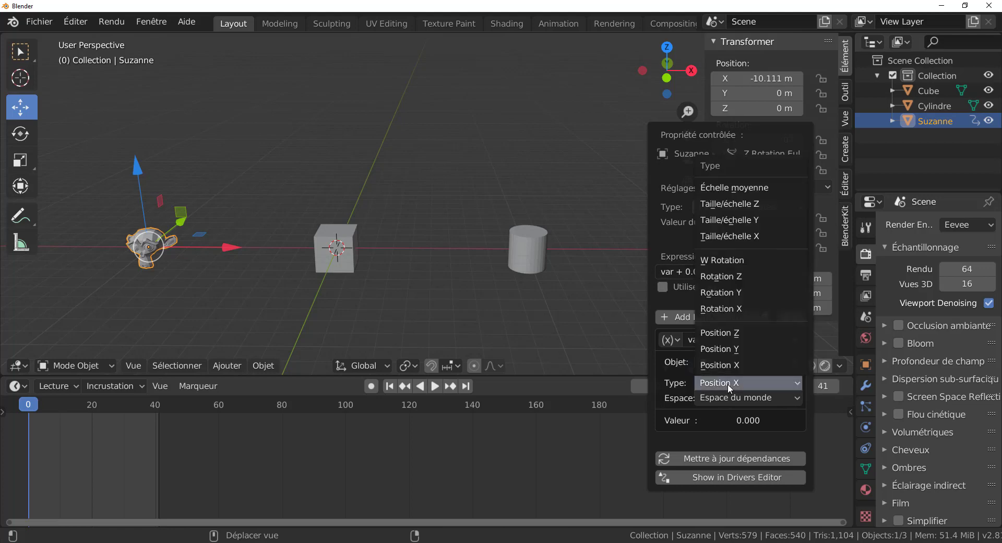
pyautogui.click(730, 349)
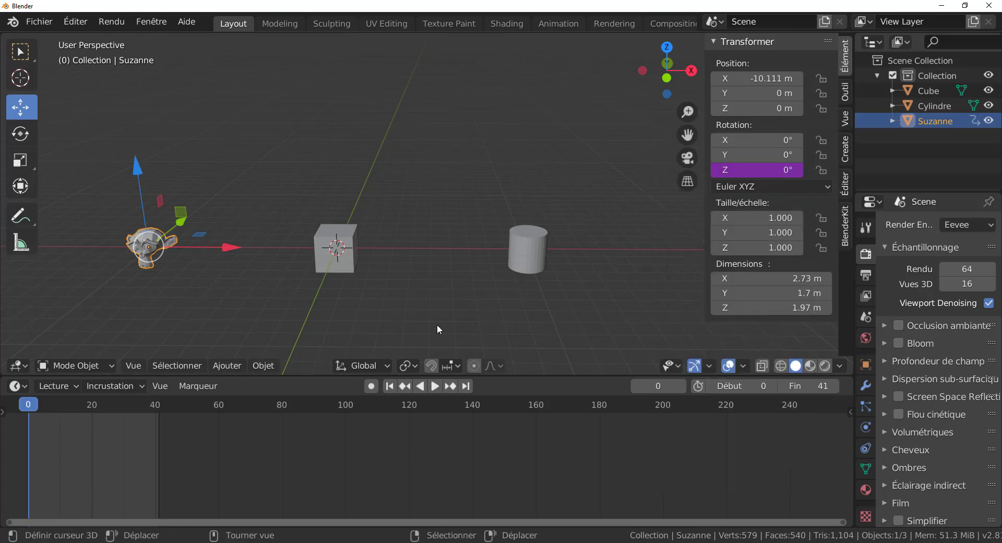
# Move the cube slightly in the XZ plane, to about X 0.40 m and Z 0.01 m
pyautogui.click(338, 251)
pyautogui.moveTo(368, 291); pyautogui.dragTo(418, 193, button='middle')
pyautogui.moveTo(382, 204)
pyautogui.mouseDown()
pyautogui.moveTo(399, 186)
pyautogui.moveTo(363, 217)
pyautogui.moveTo(388, 204)
pyautogui.mouseUp()
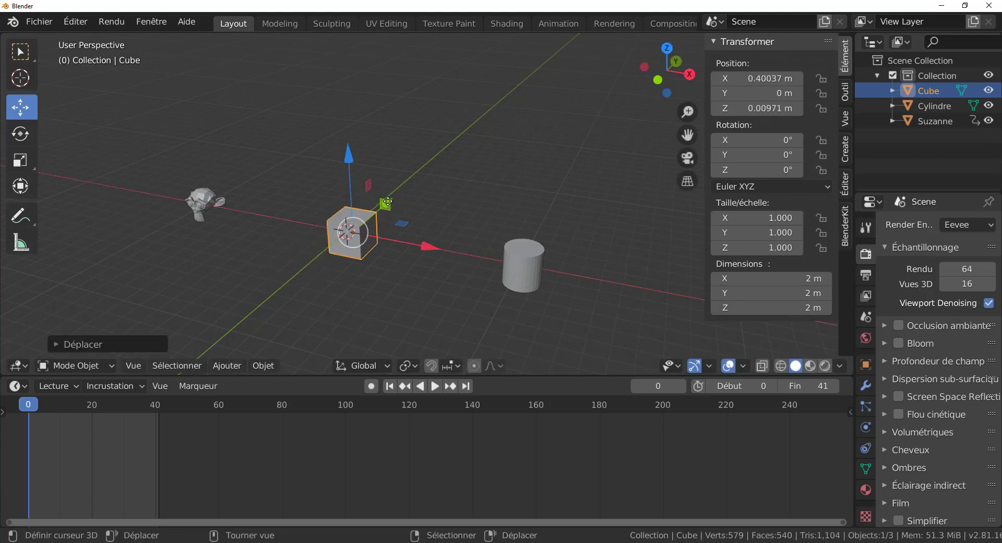
# Reopen the driver on Suzanne's Z rotation for review and update its dependencies
pyautogui.click(213, 203)
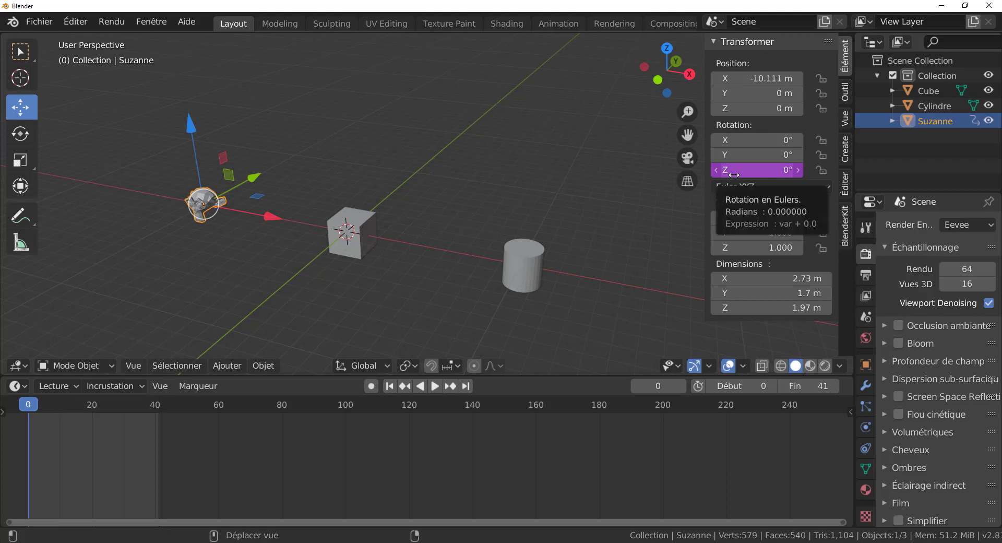
pyautogui.click(352, 237)
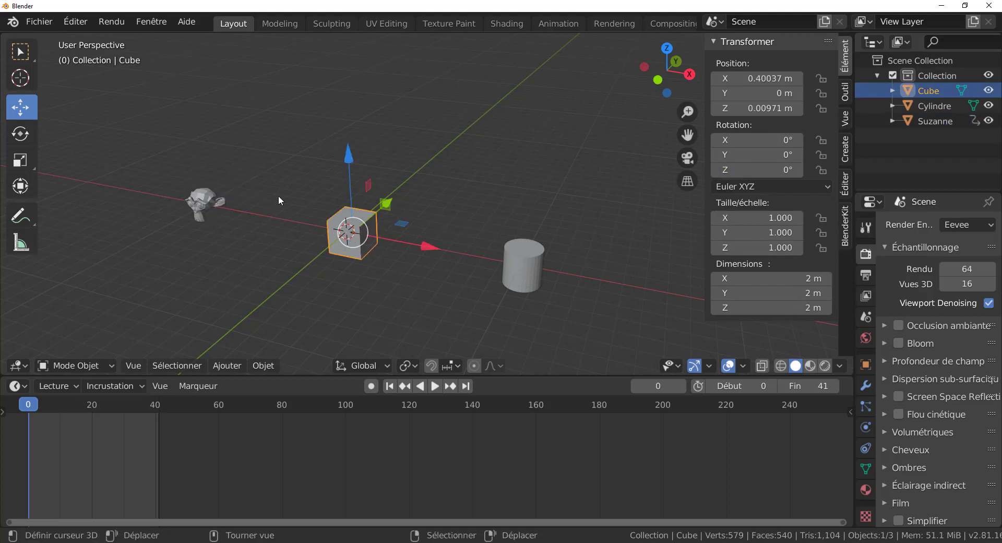
pyautogui.click(211, 211)
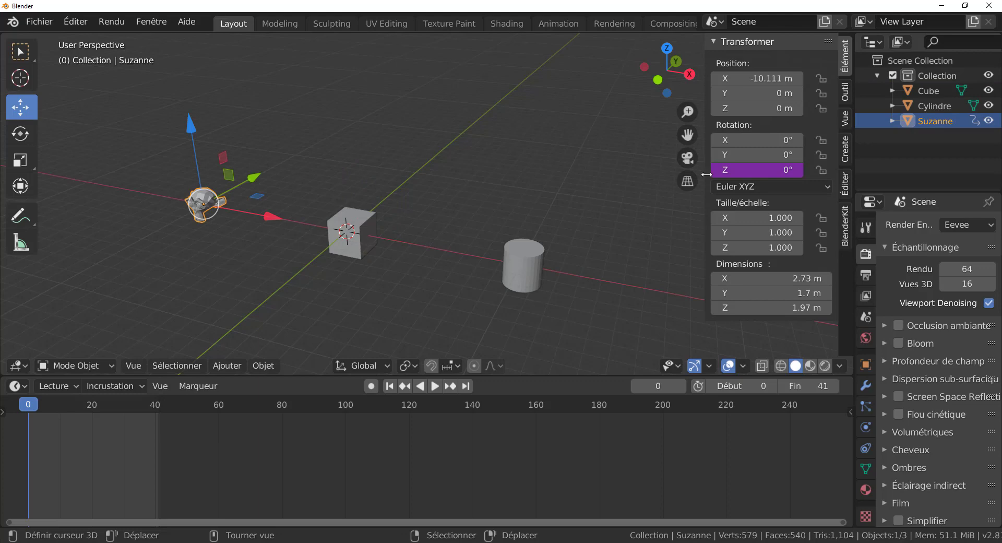
pyautogui.rightClick(737, 170)
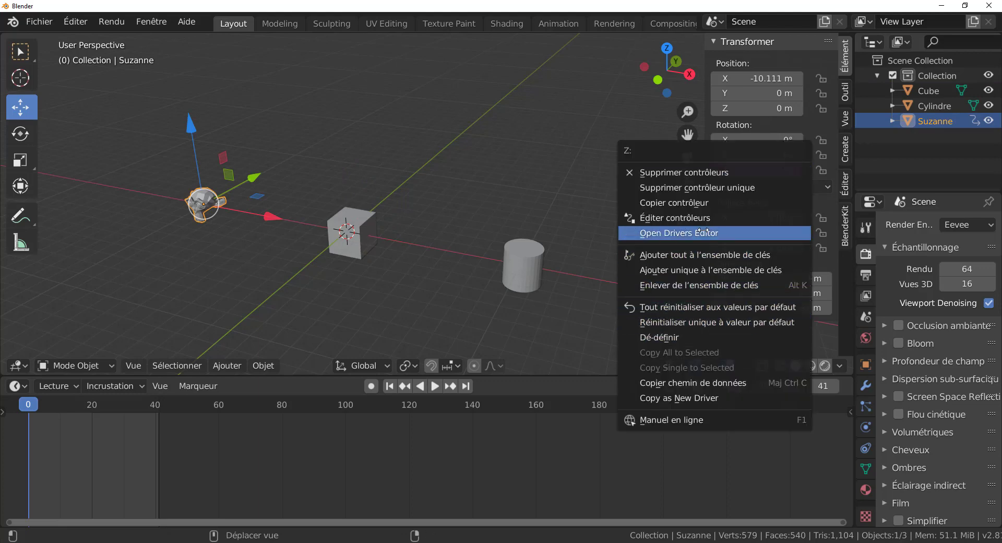
pyautogui.click(703, 218)
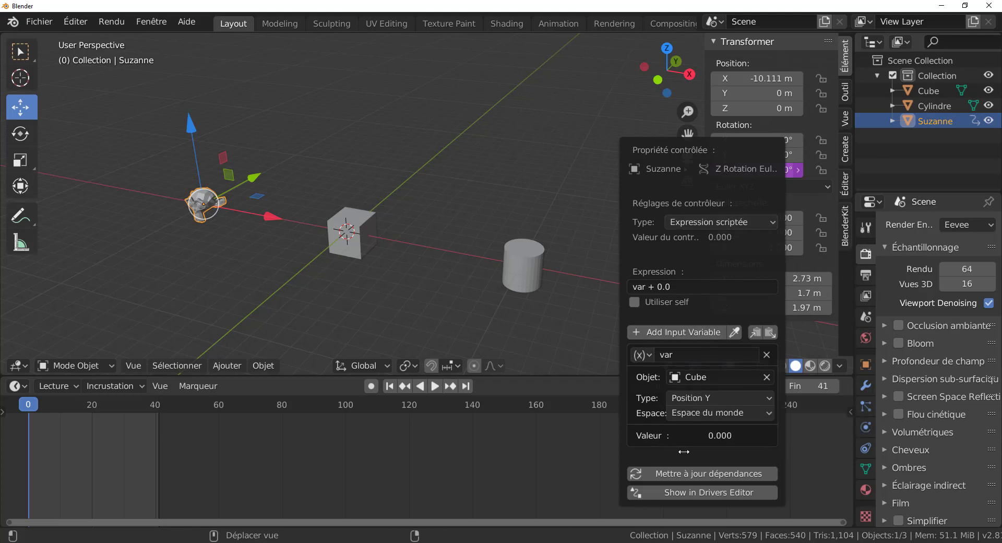
pyautogui.click(696, 475)
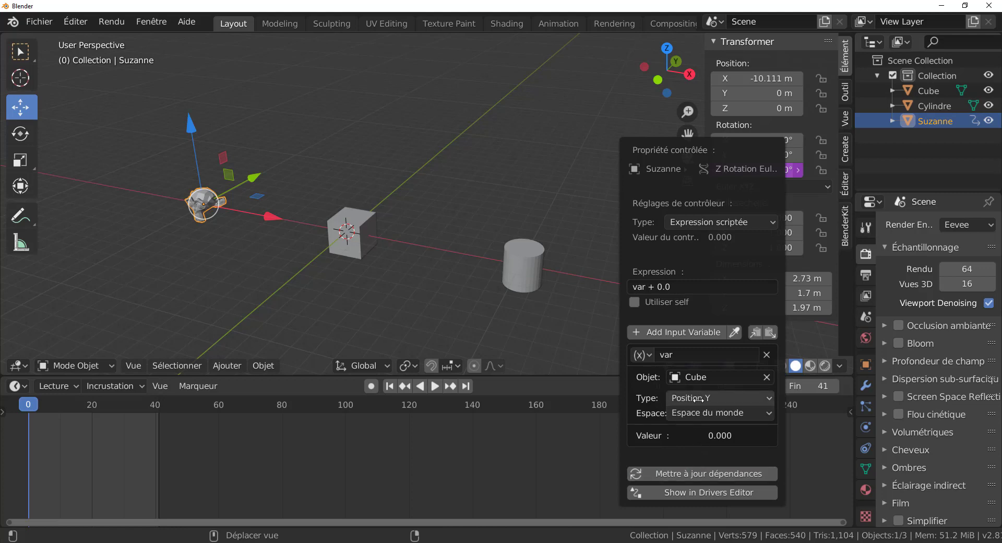
# Move the cube to about X 1.93 m and Z 1.57 m, and shift it along Y to test Suzanne's driven rotation
pyautogui.click(357, 232)
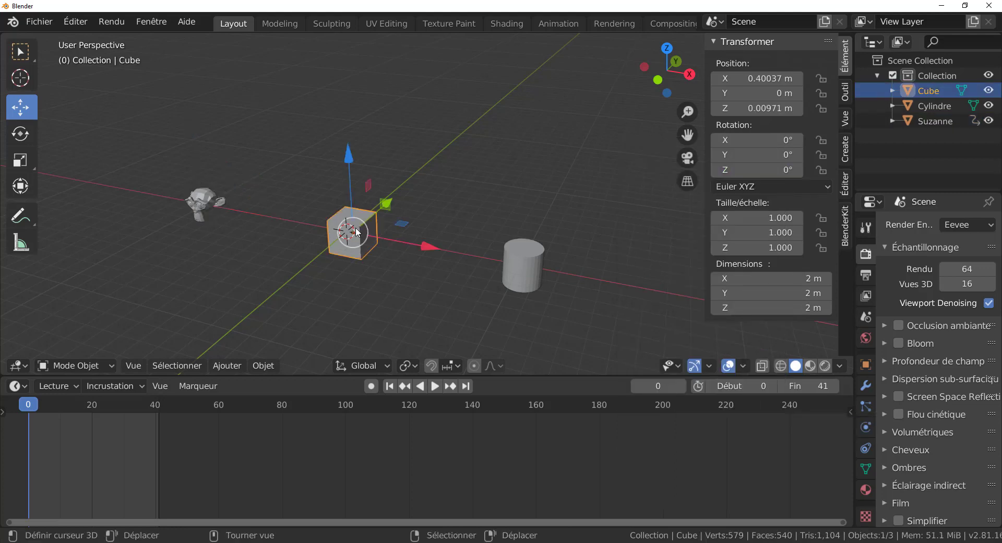
pyautogui.moveTo(386, 204); pyautogui.dragTo(408, 178)
pyautogui.moveTo(406, 247); pyautogui.dragTo(415, 221, button='middle')
pyautogui.press('g')
pyautogui.press('y')
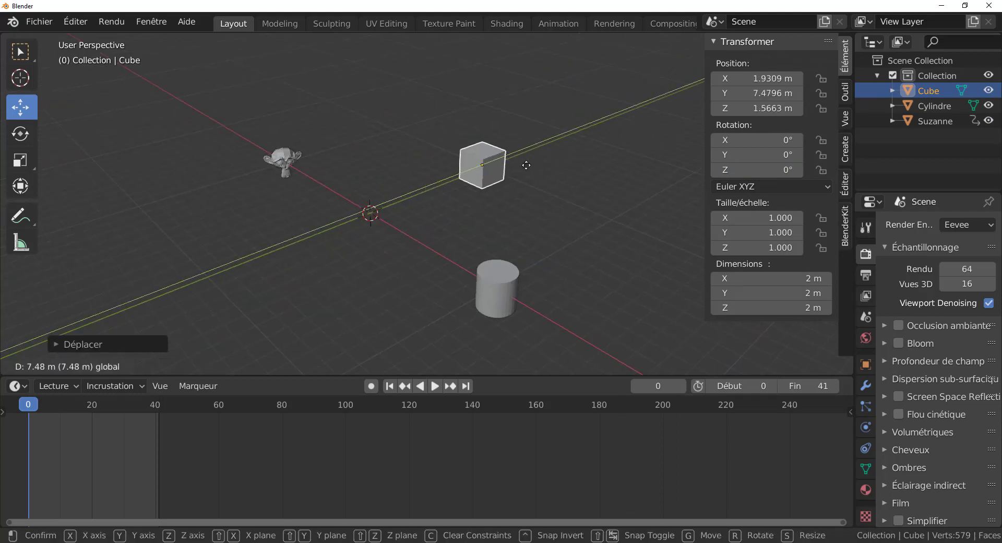
pyautogui.click(438, 232)
# Move the cube back between Suzanne and the cylinder, to about X 0.46 m and Y -0.64 m
pyautogui.moveTo(438, 232); pyautogui.dragTo(474, 238, button='middle')
pyautogui.moveTo(446, 243); pyautogui.dragTo(415, 236)
pyautogui.moveTo(418, 210); pyautogui.dragTo(405, 149, button='middle')
pyautogui.moveTo(384, 159); pyautogui.dragTo(396, 137)
pyautogui.moveTo(397, 137); pyautogui.dragTo(431, 111, button='middle')
pyautogui.keyDown('shift'); pyautogui.moveTo(440, 211); pyautogui.dragTo(476, 169, button='middle'); pyautogui.keyUp('shift')
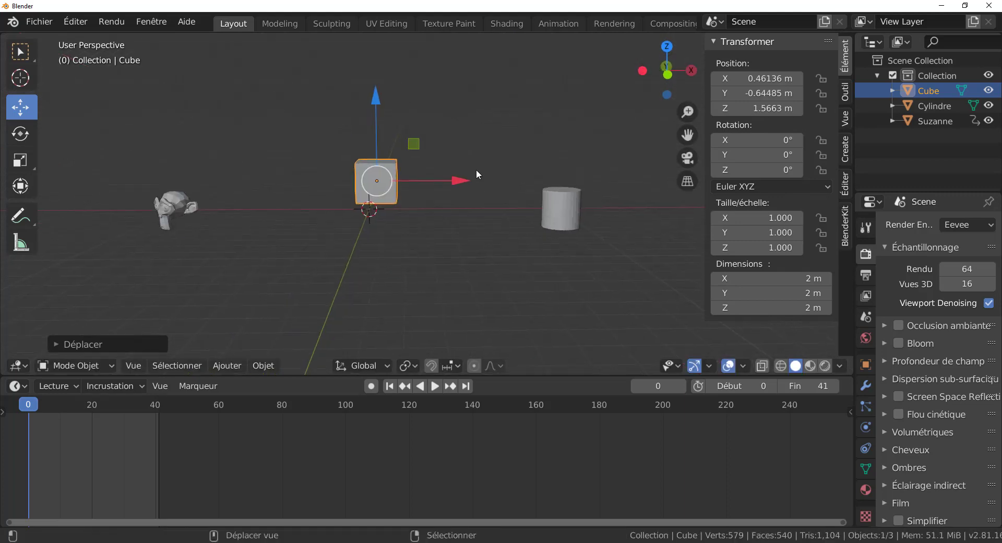
# Add a driver to the cylinder's X position with the cube as its object and Position Z as the variable type
pyautogui.click(572, 205)
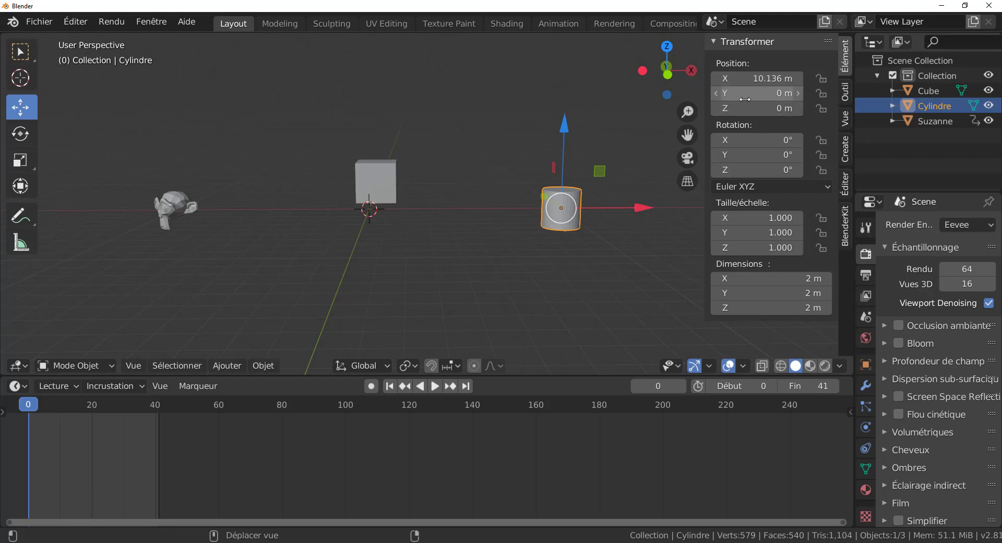
pyautogui.rightClick(749, 79)
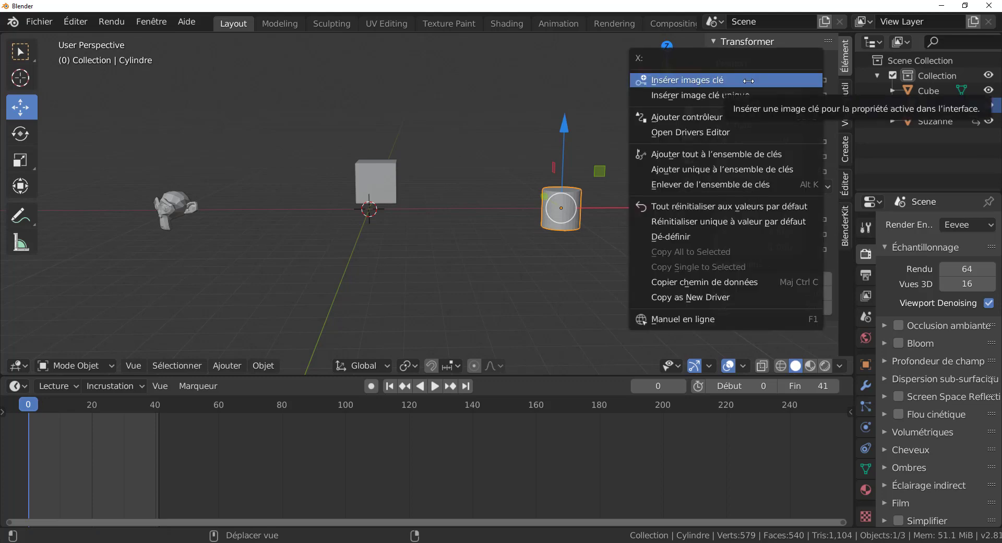
pyautogui.click(720, 116)
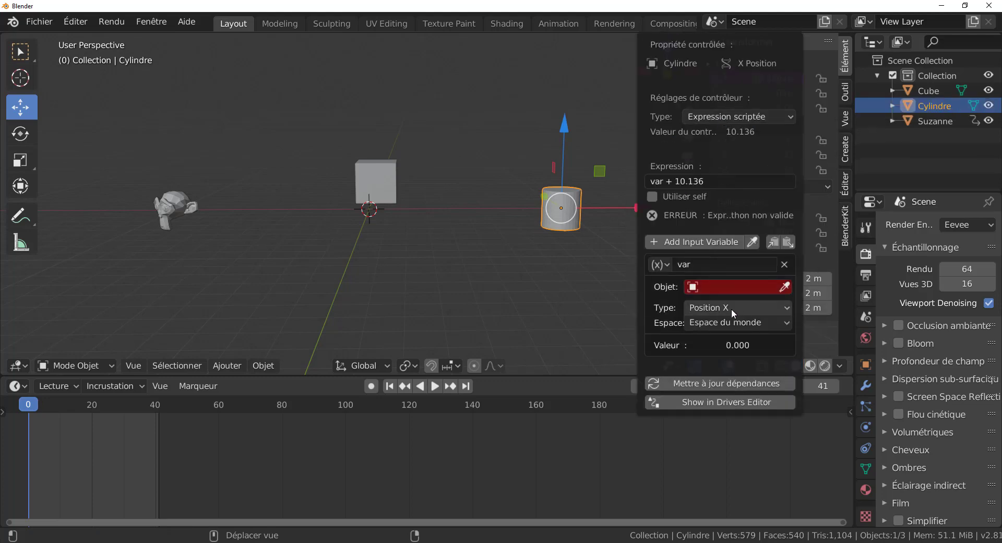
pyautogui.click(731, 287)
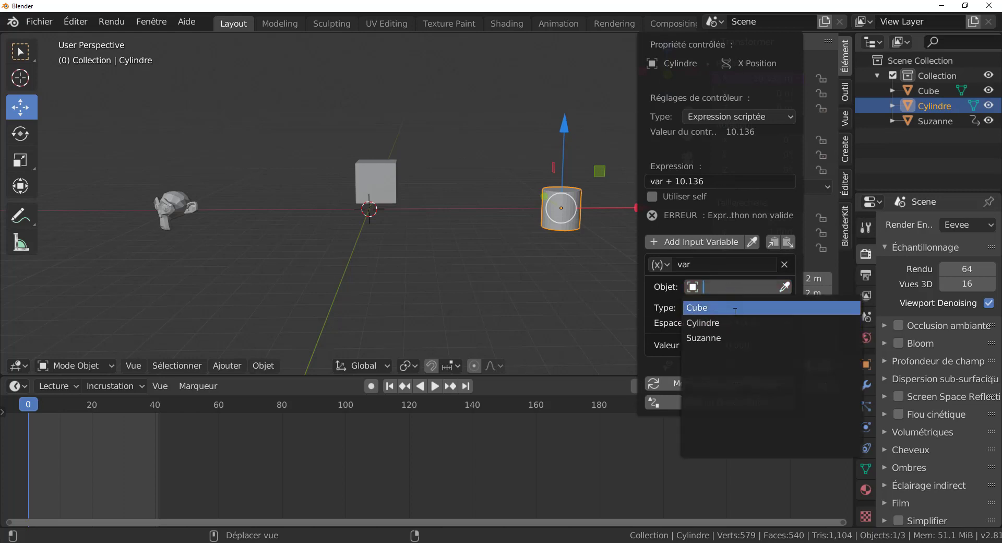
pyautogui.click(735, 308)
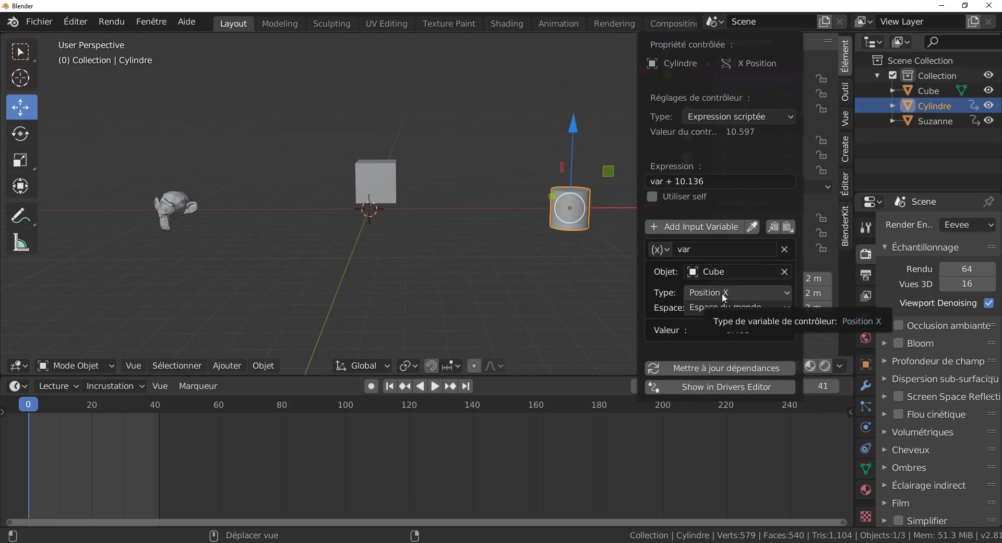
pyautogui.click(724, 298)
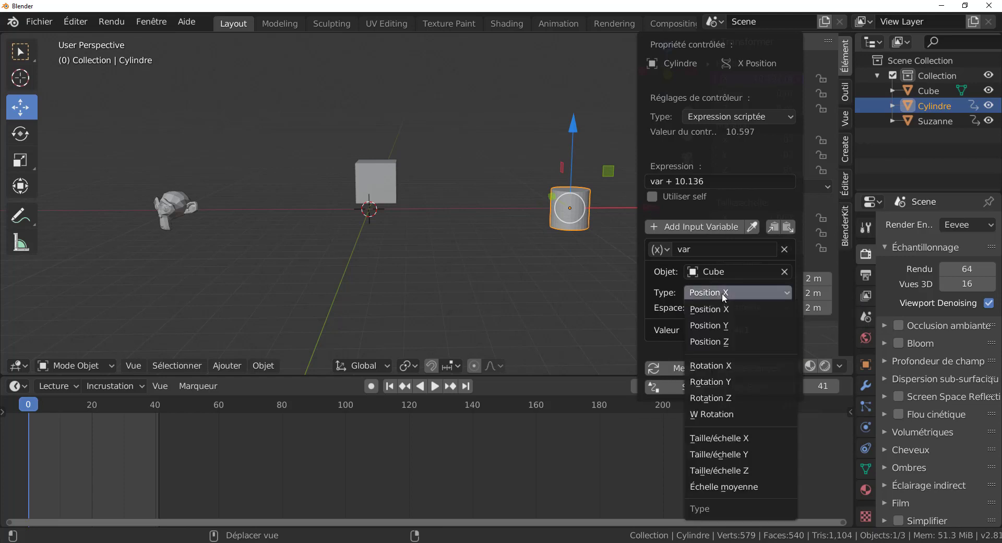
pyautogui.click(714, 341)
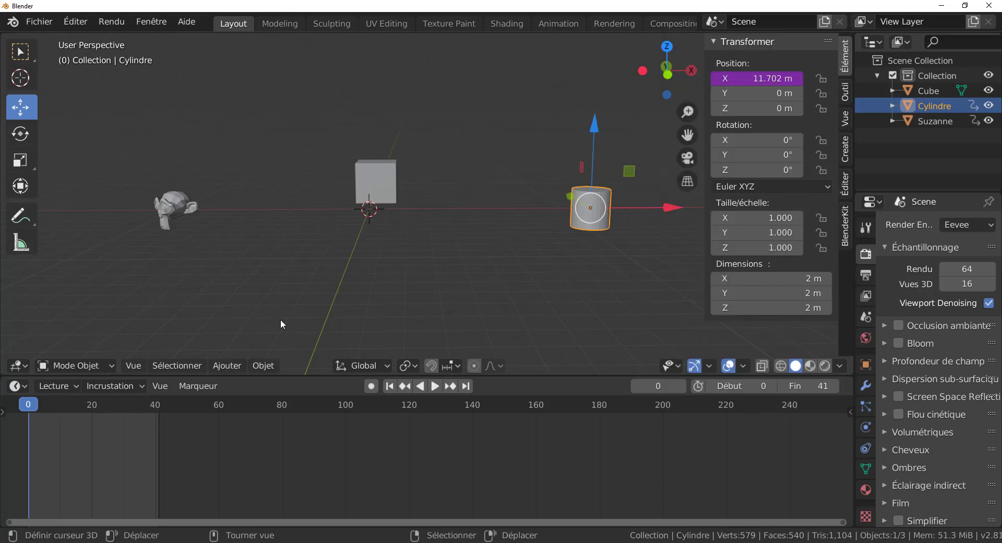
# Lower the cube along Z to about 0.11 m to test the cylinder's driven X position
pyautogui.click(380, 194)
pyautogui.scroll(-2, 424, 189)
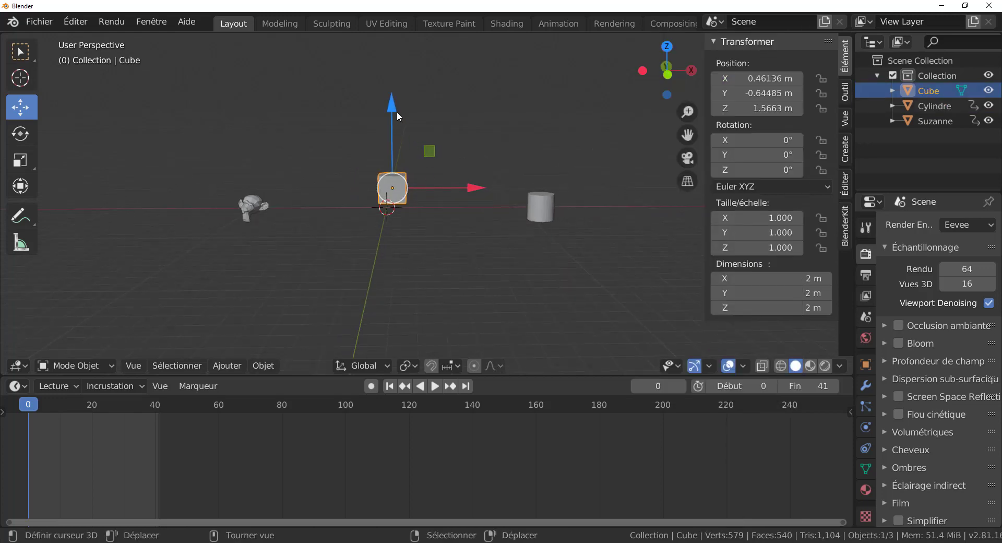
pyautogui.moveTo(396, 112)
pyautogui.mouseDown()
pyautogui.moveTo(397, 67)
pyautogui.moveTo(396, 120)
pyautogui.mouseUp()
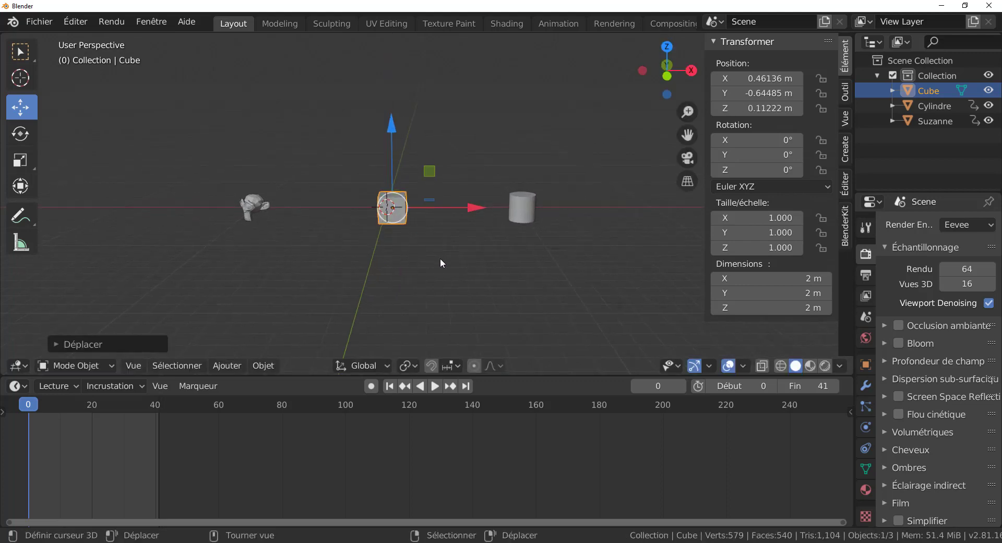
pyautogui.press('r')
pyautogui.press('z')
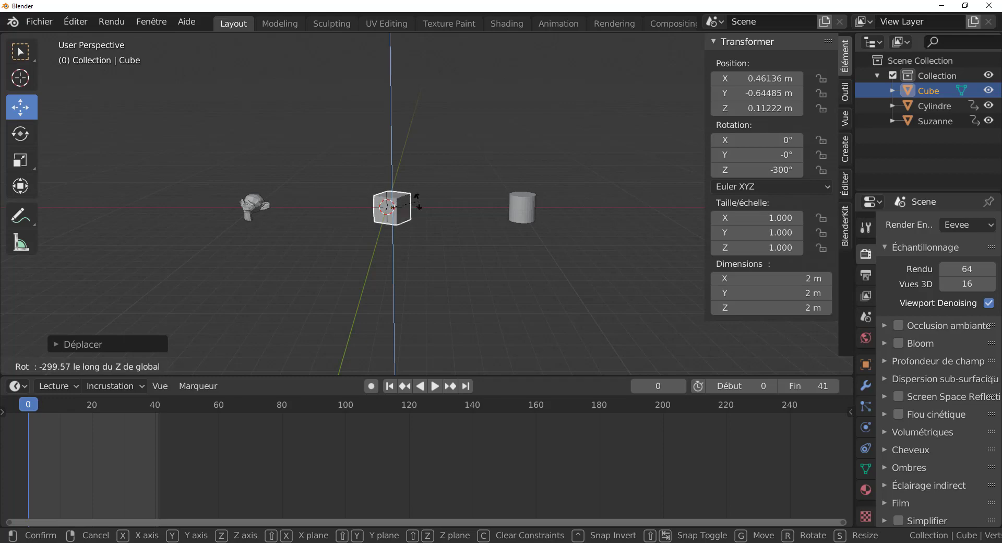
pyautogui.press('Escape')
# Move the cube in the XZ plane and shift it back and forth along Y, ending at about X 2.62 m, Y -1.87 m, Z 3.62 m
pyautogui.moveTo(429, 232); pyautogui.dragTo(421, 190, button='middle')
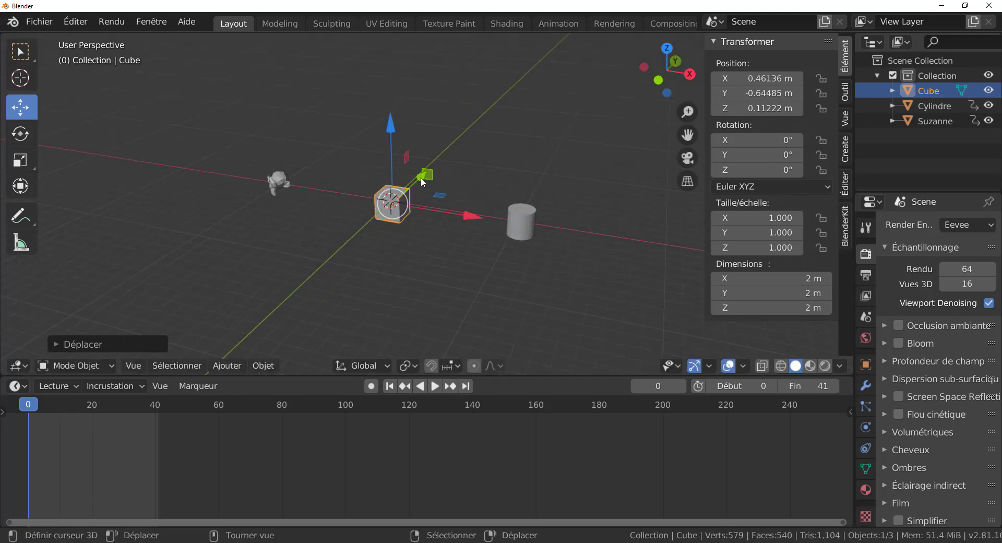
pyautogui.moveTo(424, 178); pyautogui.dragTo(449, 139)
pyautogui.moveTo(453, 162); pyautogui.dragTo(416, 196, button='middle')
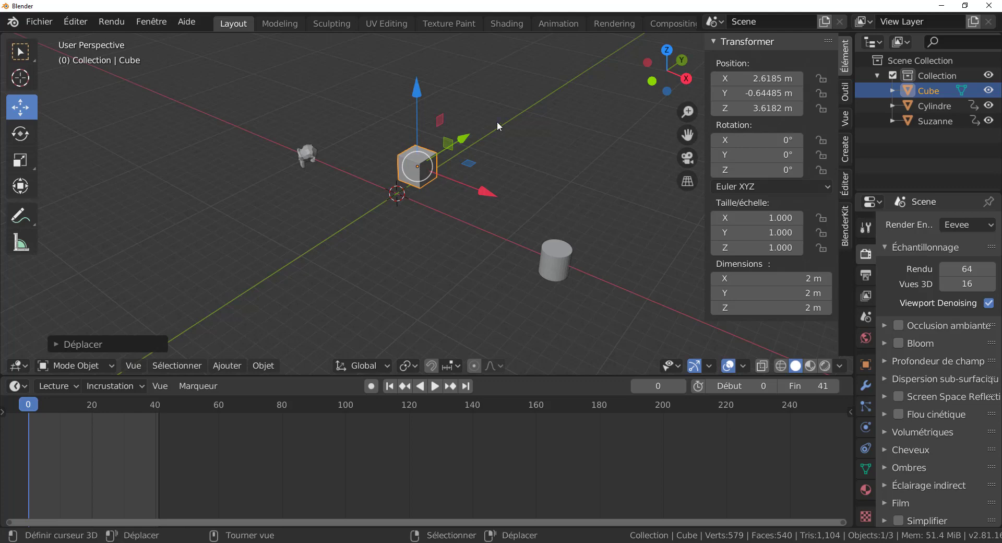
pyautogui.moveTo(463, 140); pyautogui.dragTo(482, 120)
pyautogui.moveTo(482, 121); pyautogui.dragTo(417, 168, button='middle')
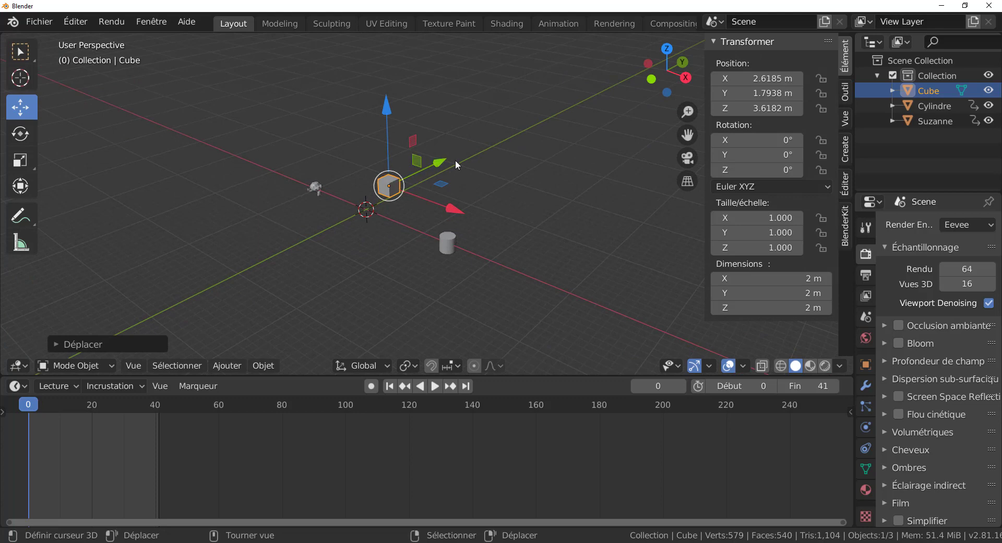
pyautogui.moveTo(432, 167); pyautogui.dragTo(372, 209)
pyautogui.scroll(3, 373, 209)
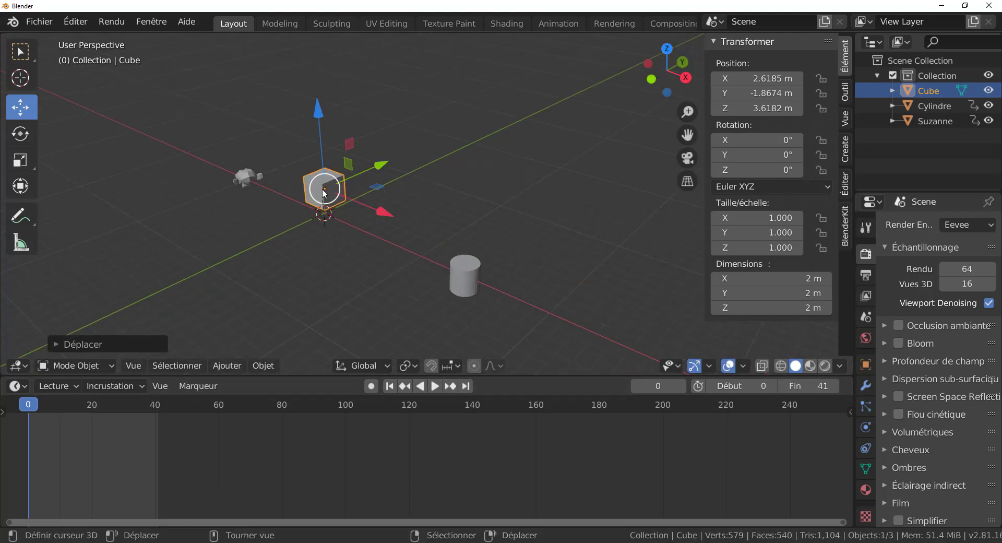
# With automatic keying on, keyframe the cube at frame 0 and again at frame 41, moved to about Y 6.79 m and Z 11.04 m
pyautogui.click(371, 386)
pyautogui.press('i')
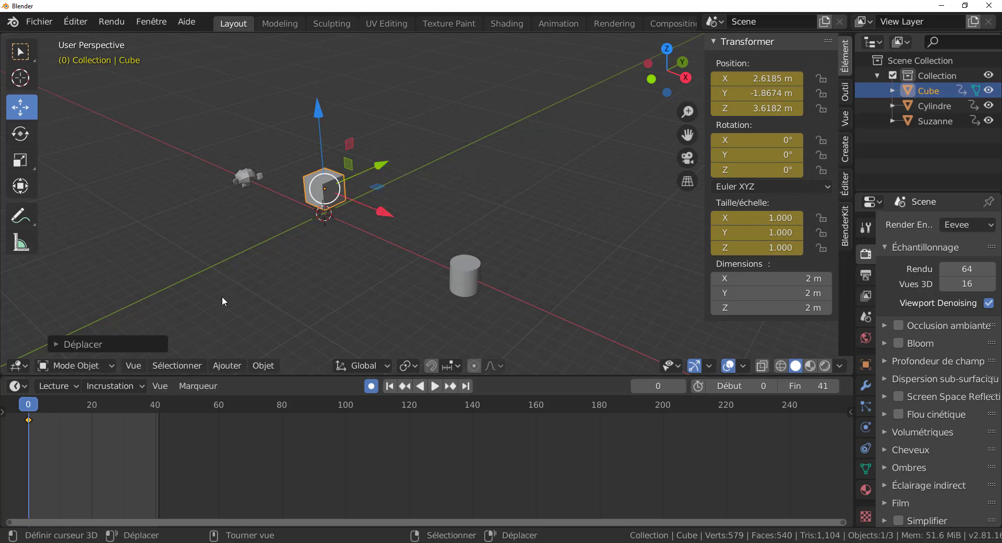
pyautogui.click(158, 409)
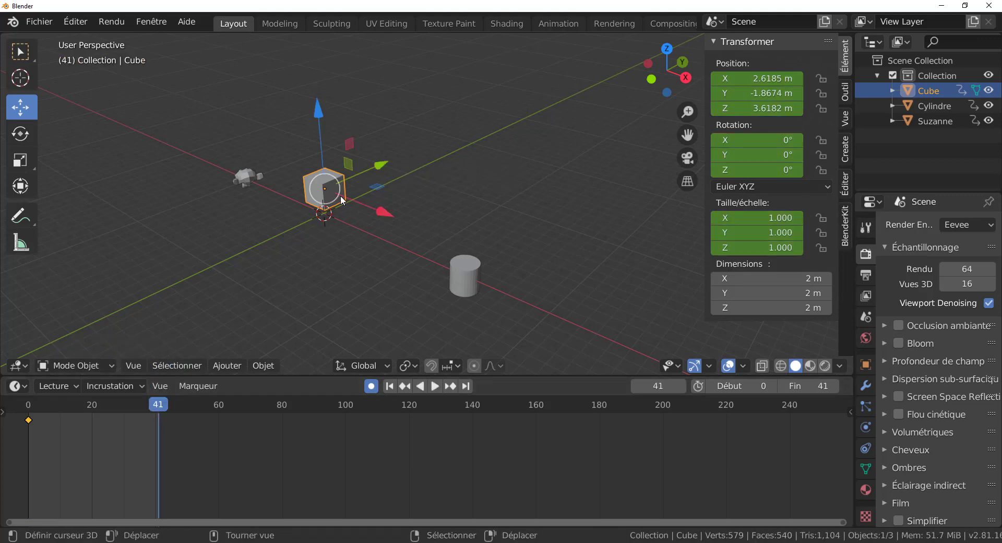
pyautogui.moveTo(378, 170); pyautogui.dragTo(460, 138)
pyautogui.scroll(-2, 459, 146)
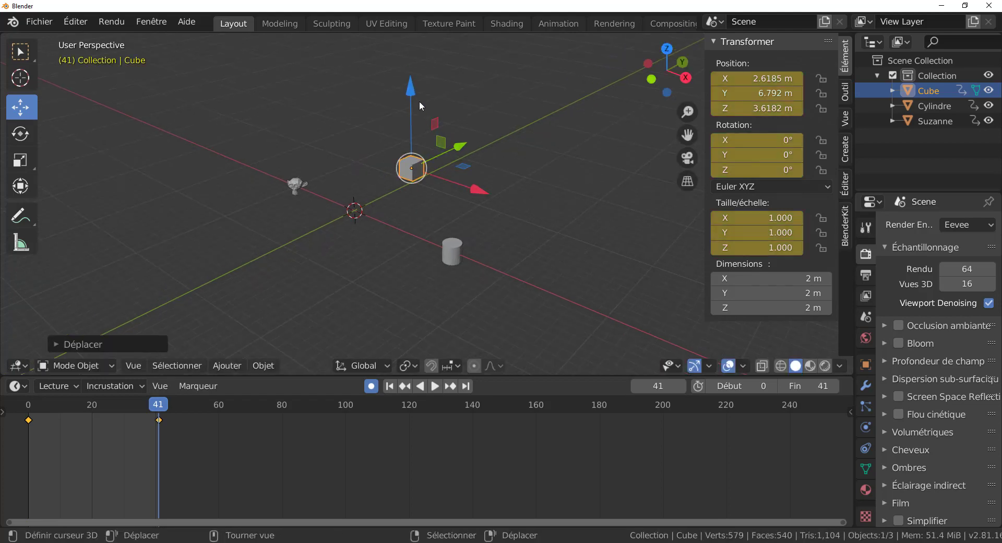
pyautogui.moveTo(413, 93); pyautogui.dragTo(412, 30)
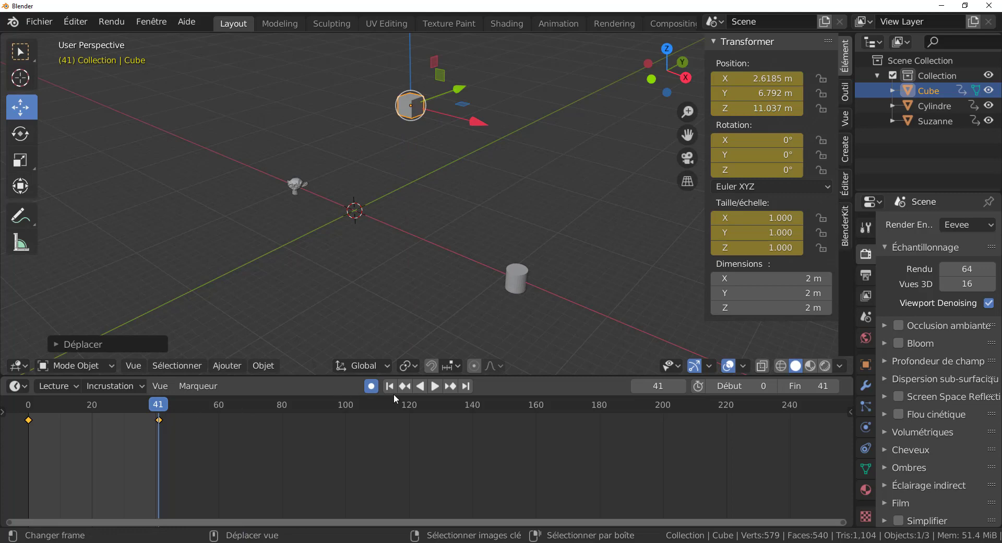
# Play the animation with automatic keying off to watch the driven Suzanne and cylinder, and stop it
pyautogui.click(434, 386)
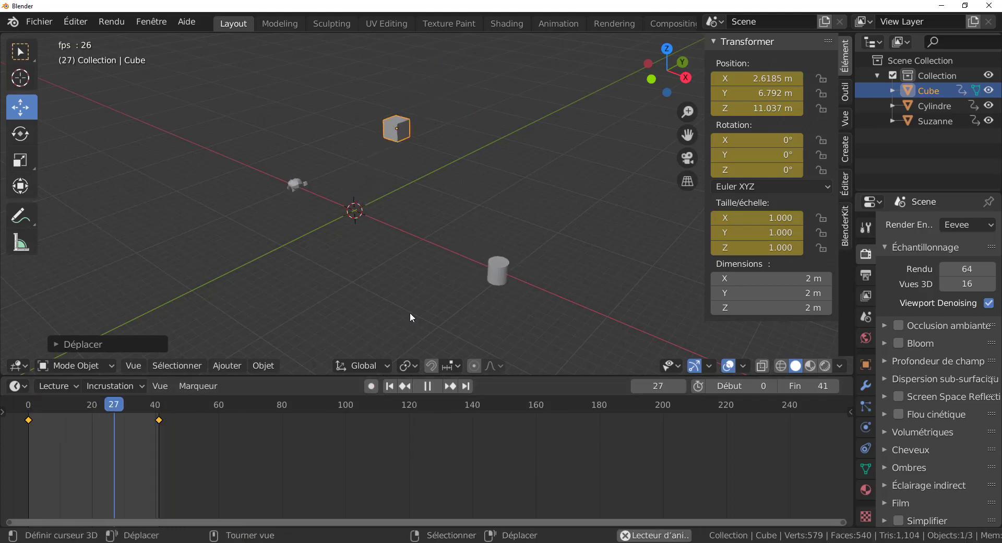
pyautogui.moveTo(410, 313); pyautogui.dragTo(402, 282, button='middle')
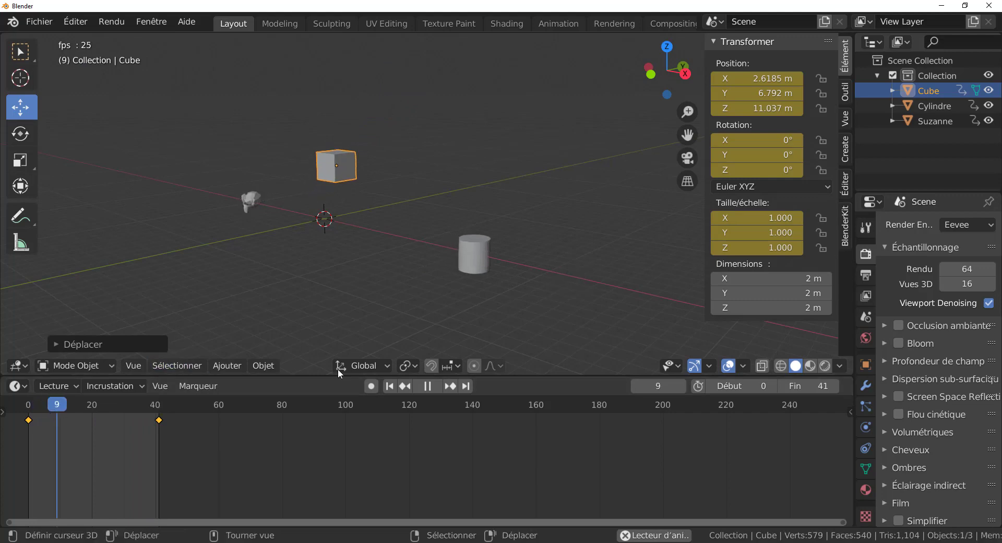
pyautogui.press('space')
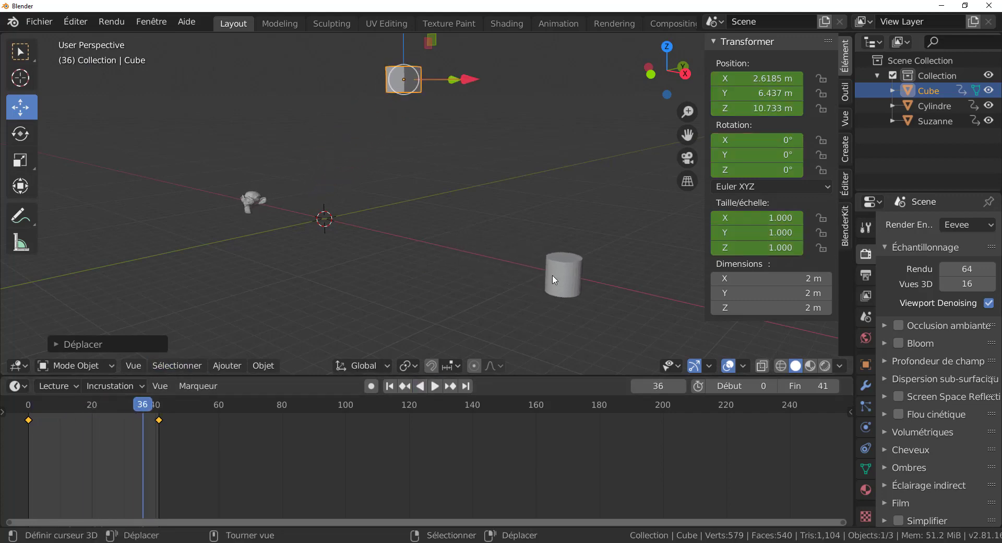
# Add a cone mesh and move it along Y to about -8.81 m
pyautogui.click(555, 280)
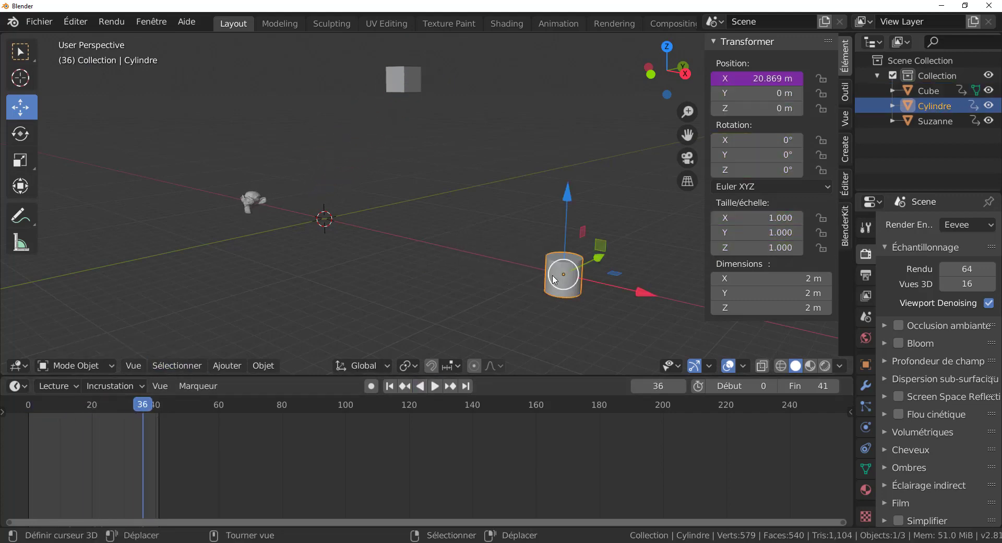
pyautogui.click(225, 366)
pyautogui.moveTo(233, 348)
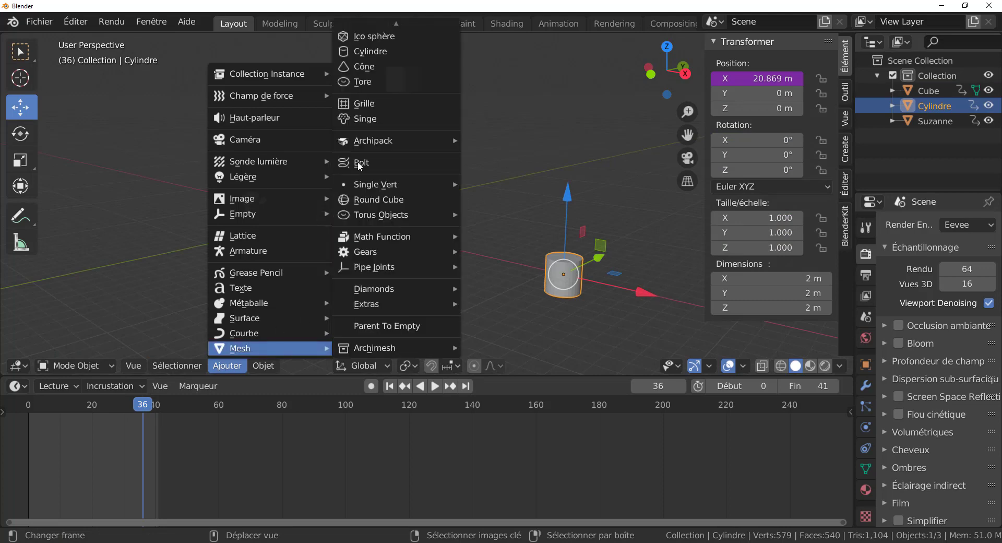
pyautogui.click(364, 67)
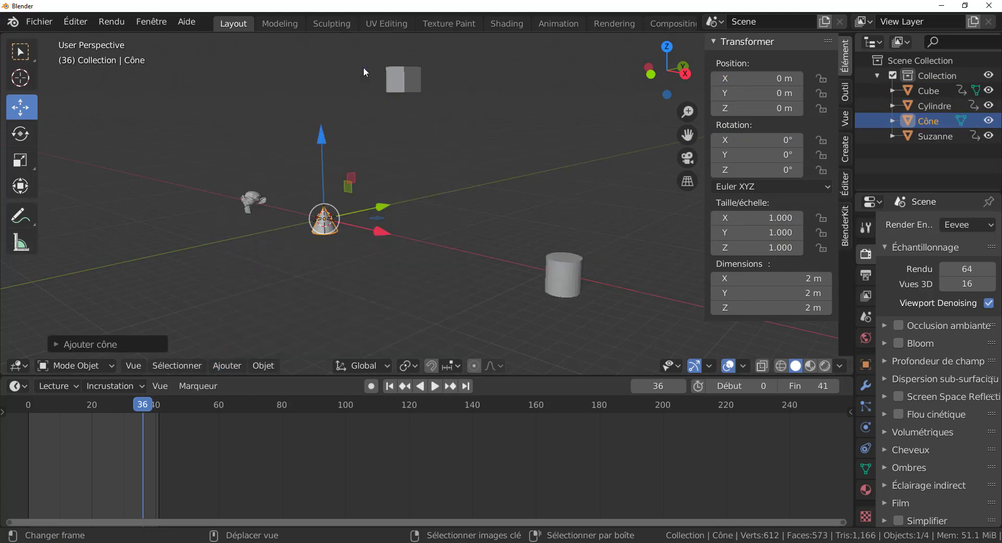
pyautogui.moveTo(376, 216); pyautogui.dragTo(285, 236)
# Select the cylinder, play the animation to check its driven movement, and stop playback
pyautogui.click(569, 270)
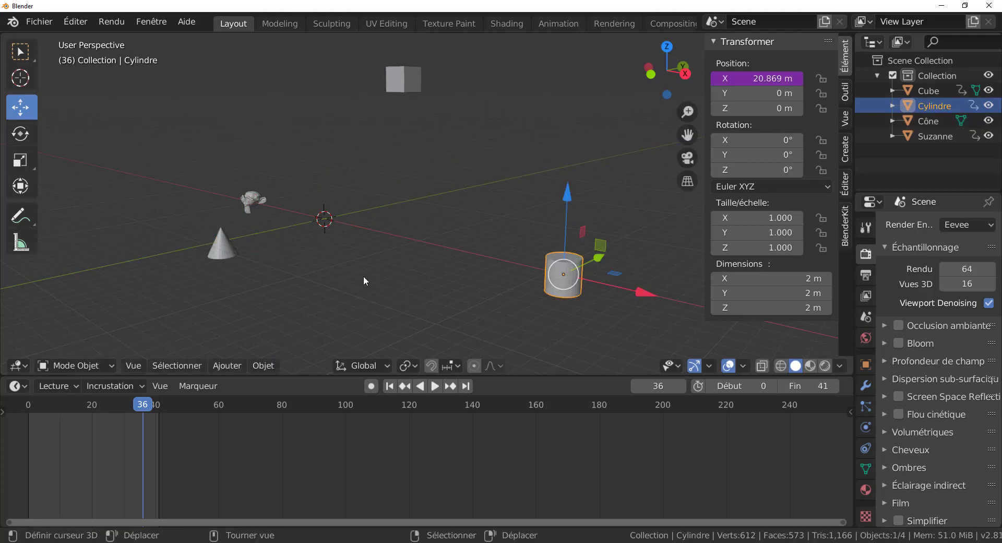
pyautogui.press('space')
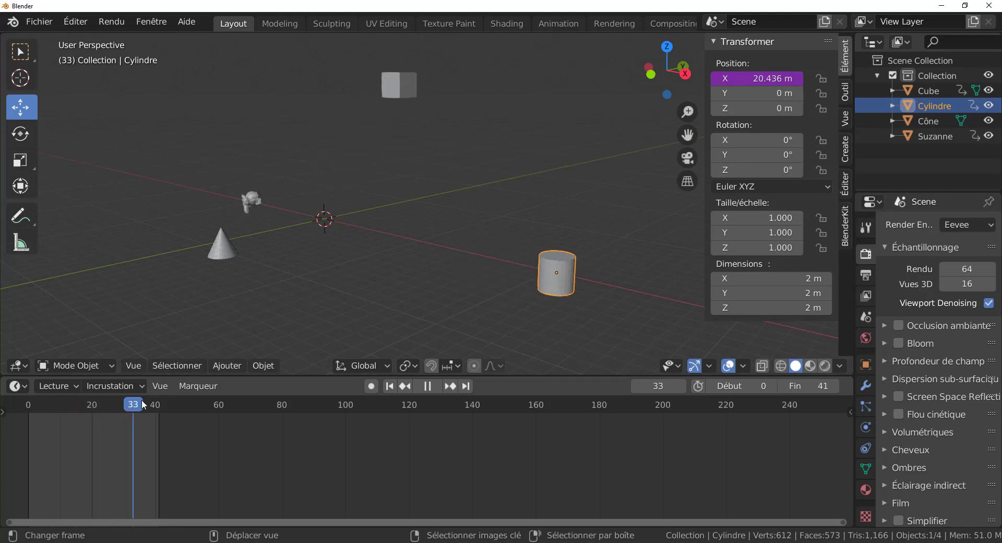
pyautogui.press('space')
# Add a driver to the cone's X rotation using the cylinder's Position X, and play the animation to test it
pyautogui.click(226, 248)
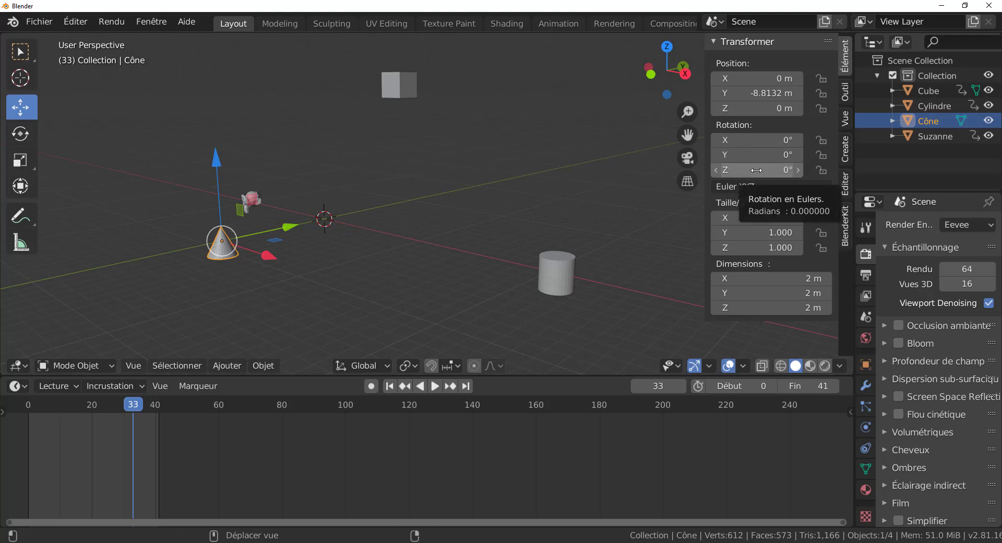
pyautogui.rightClick(752, 140)
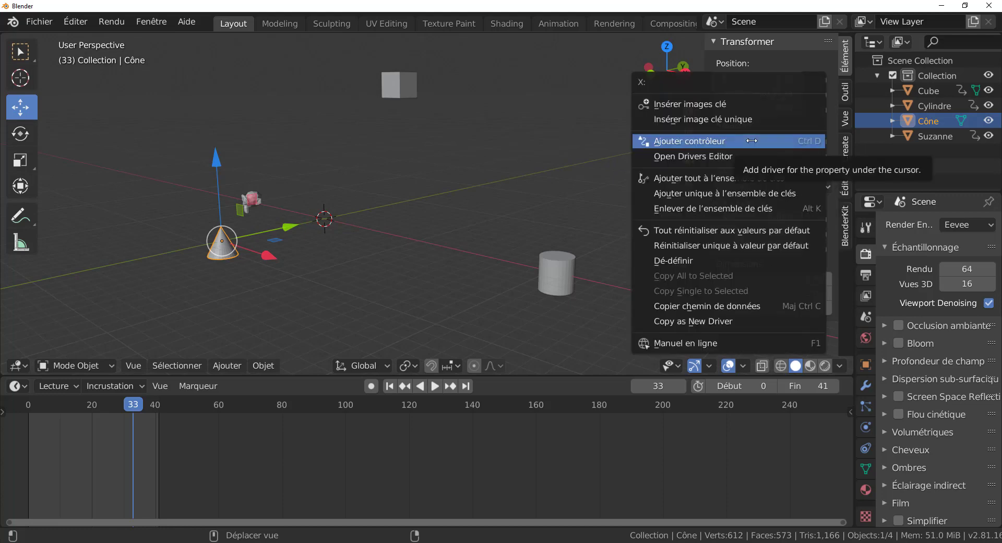
pyautogui.click(716, 140)
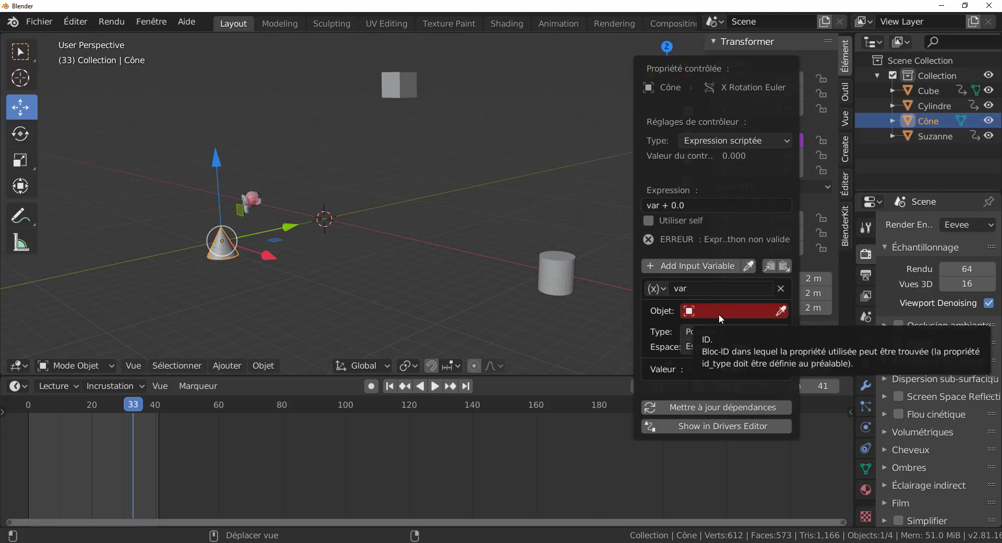
pyautogui.click(718, 313)
pyautogui.click(722, 347)
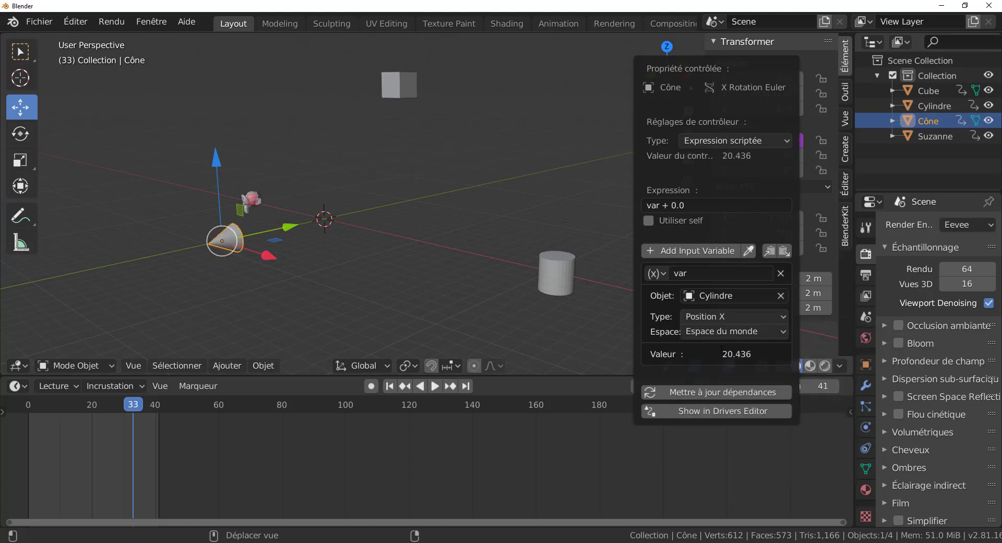
pyautogui.click(725, 317)
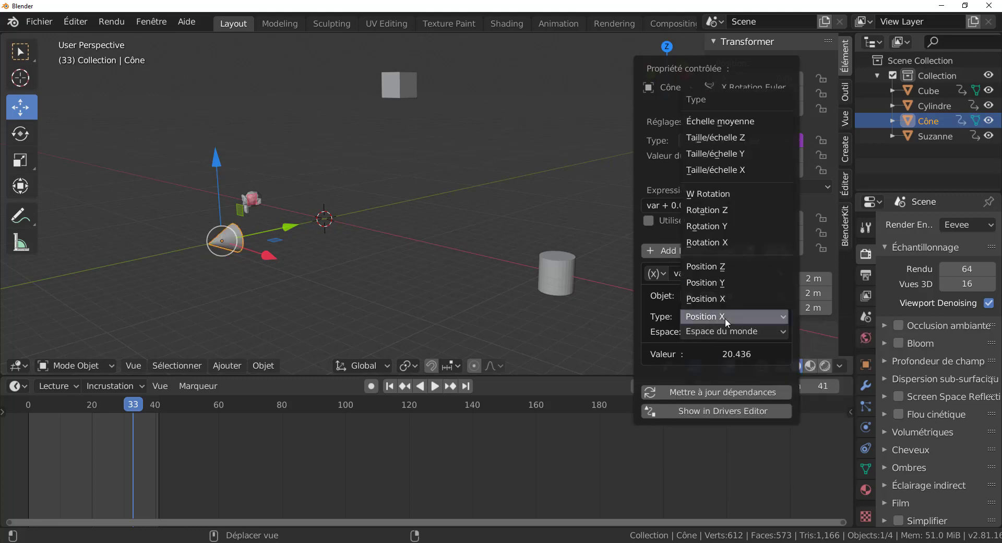
pyautogui.click(434, 386)
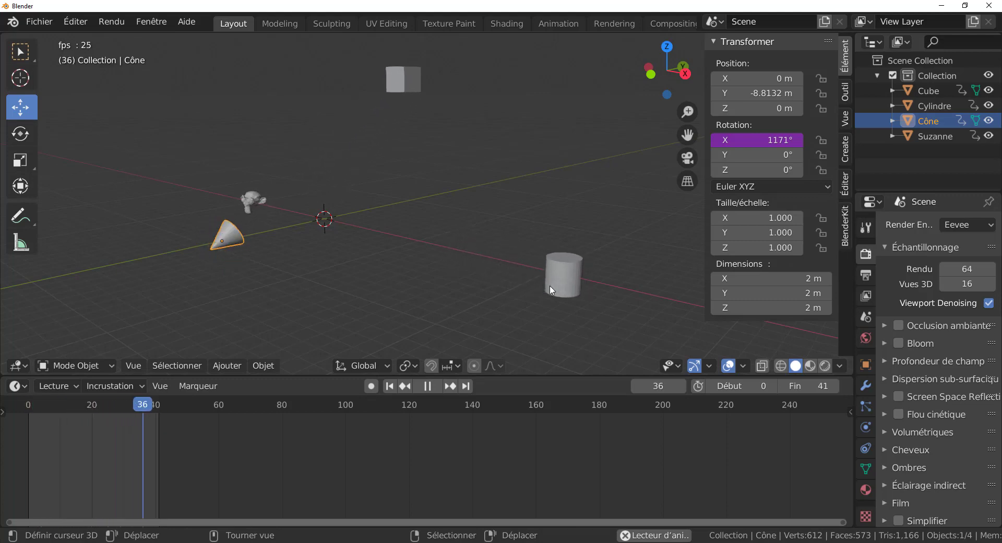
pyautogui.click(427, 386)
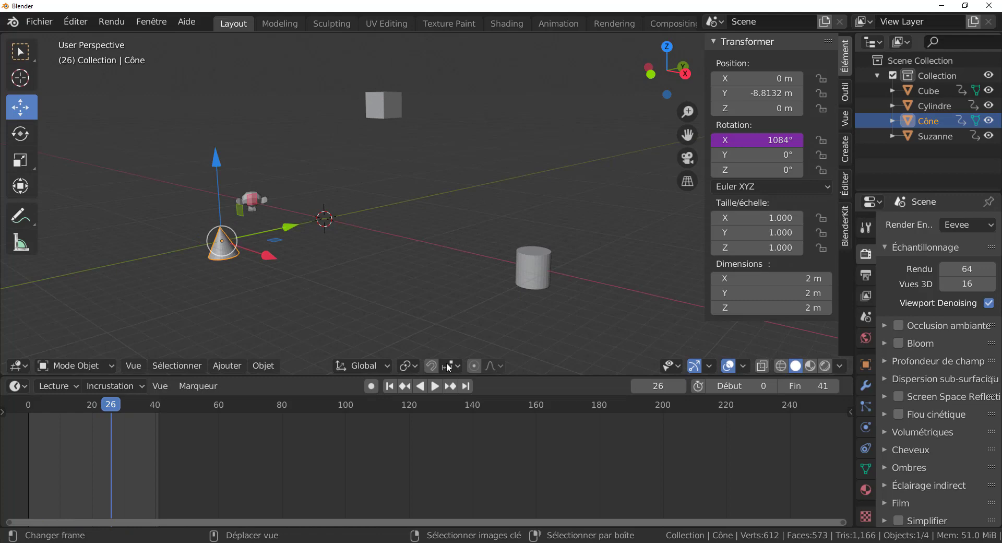
# Parent the cone to the cylinder with the Object option, and play the animation to test the link
pyautogui.keyDown('shift'); pyautogui.click(518, 281); pyautogui.keyUp('shift')
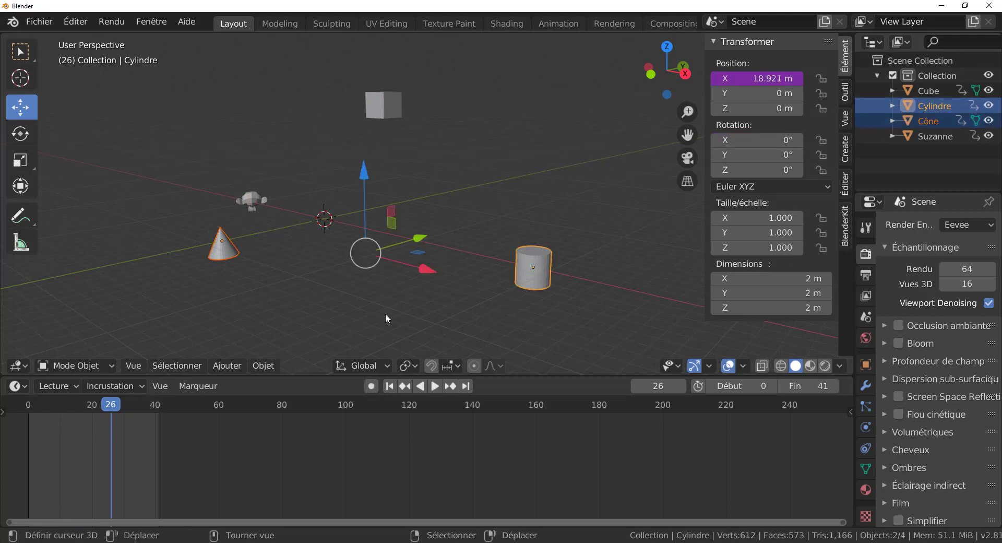
pyautogui.hotkey('ctrl', 'p')
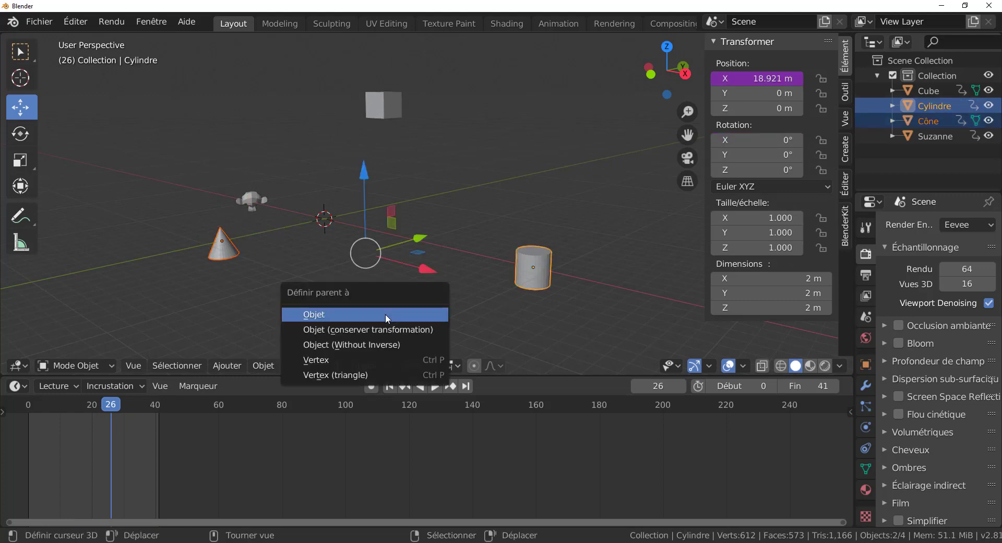
pyautogui.click(385, 314)
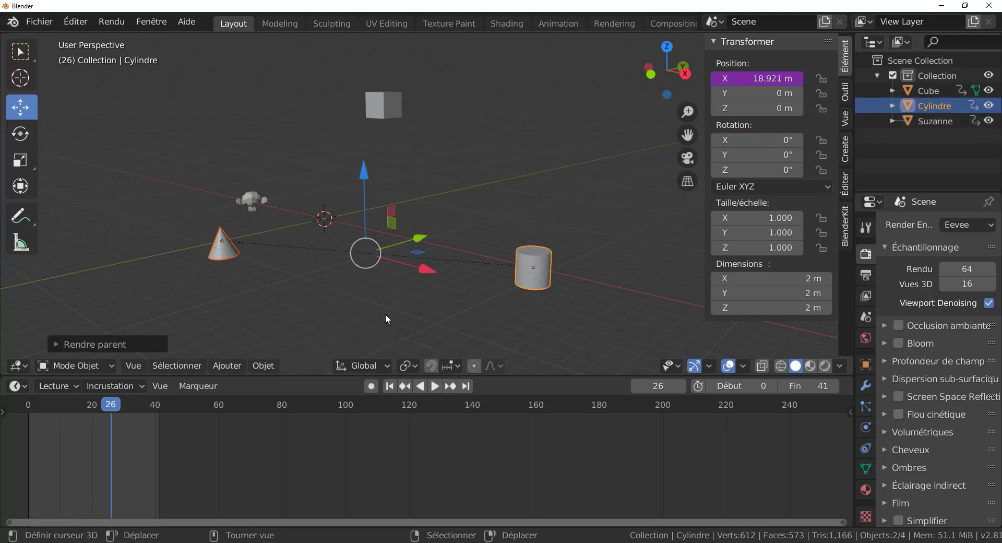
pyautogui.click(436, 386)
pyautogui.moveTo(397, 324); pyautogui.dragTo(625, 275, button='middle')
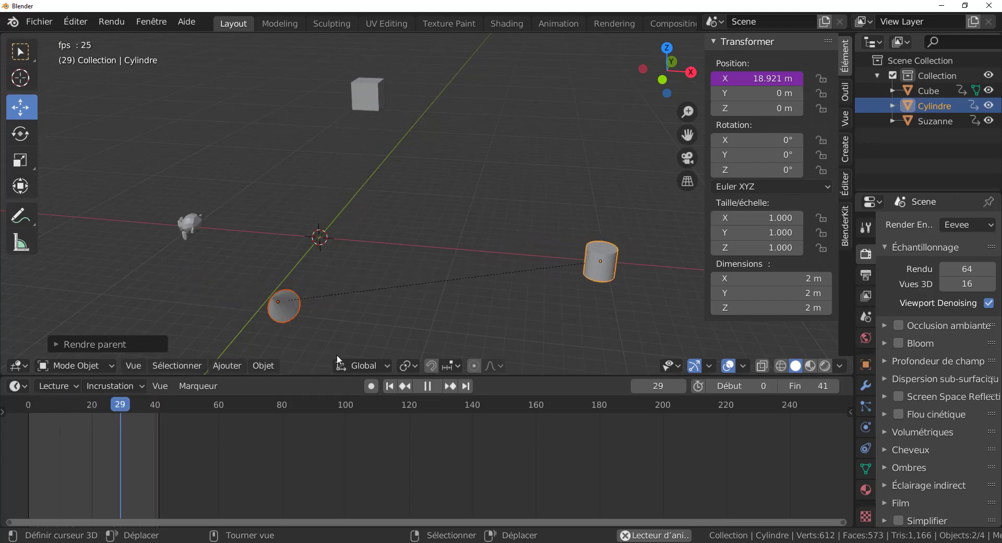
pyautogui.click(427, 385)
# Parent the cone to the cube with the Object option
pyautogui.click(183, 281)
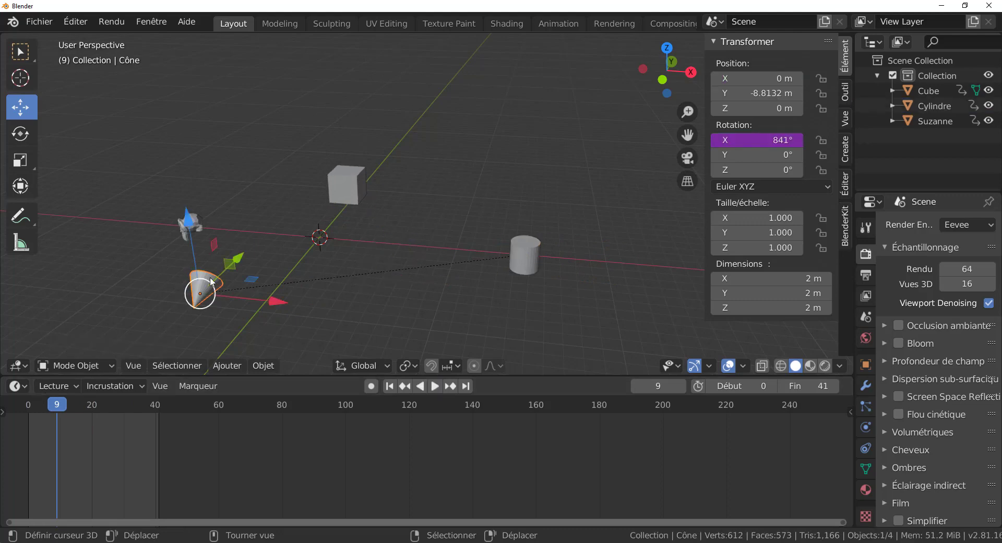
pyautogui.keyDown('shift'); pyautogui.click(336, 182); pyautogui.keyUp('shift')
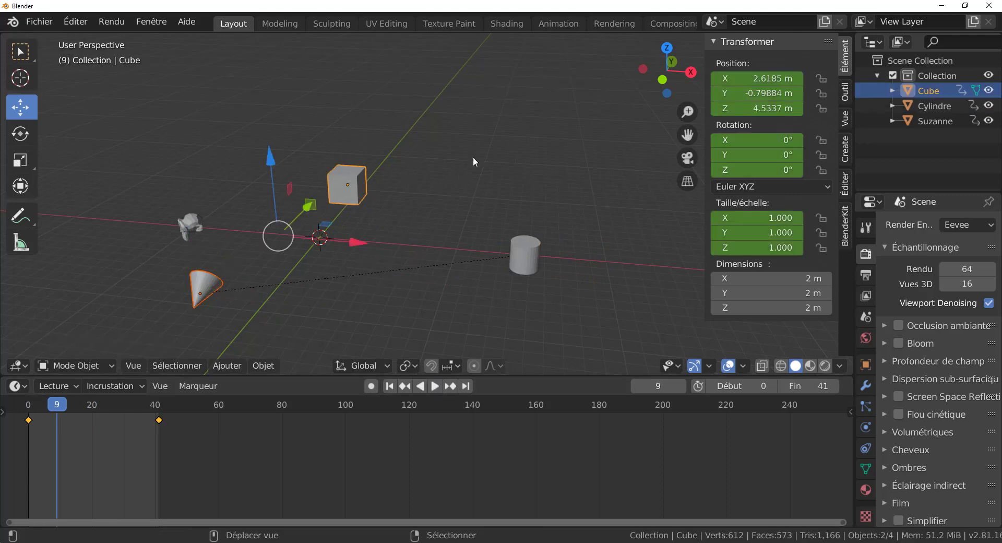
pyautogui.hotkey('ctrl', 'p')
pyautogui.click(471, 186)
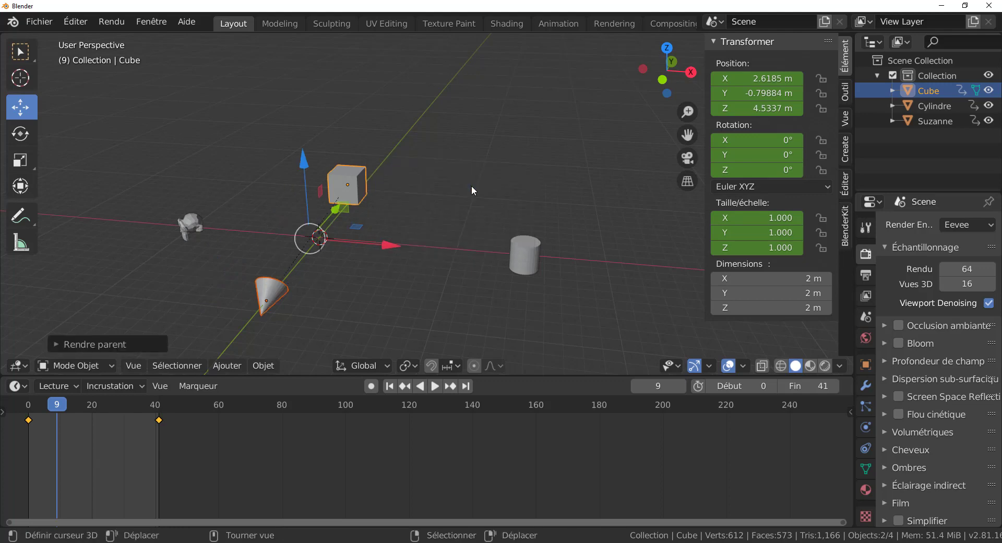
pyautogui.moveTo(334, 208); pyautogui.dragTo(301, 312, button='middle')
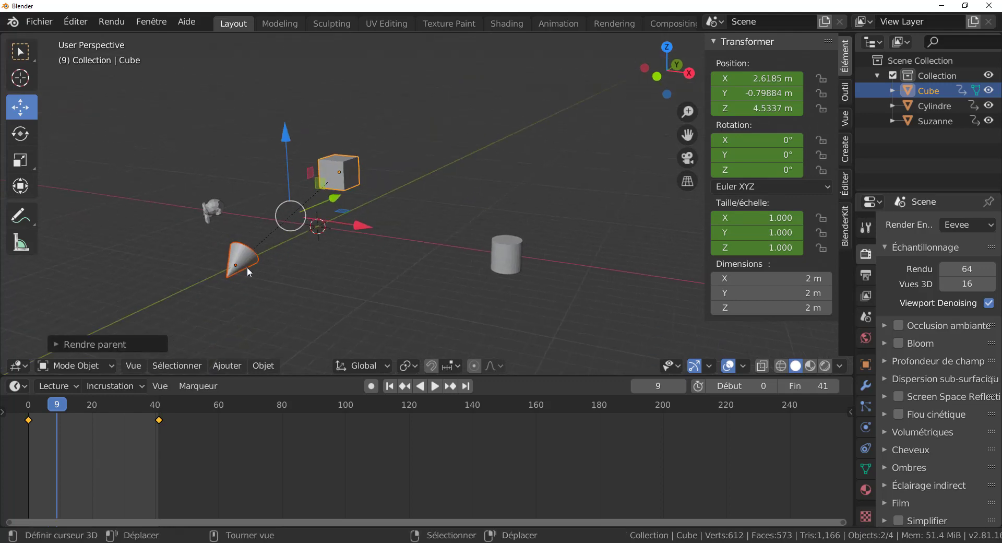
# Play the animation in an enlarged 3D viewport to check the cone parented to the cube, and stop playback
pyautogui.click(434, 386)
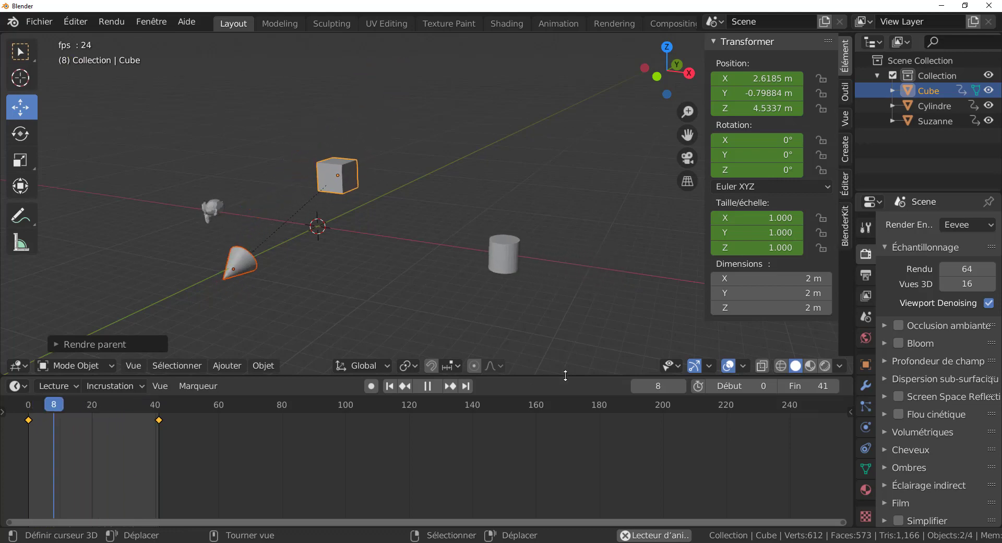
pyautogui.moveTo(522, 375); pyautogui.dragTo(561, 468)
pyautogui.moveTo(479, 406); pyautogui.dragTo(507, 354, button='middle')
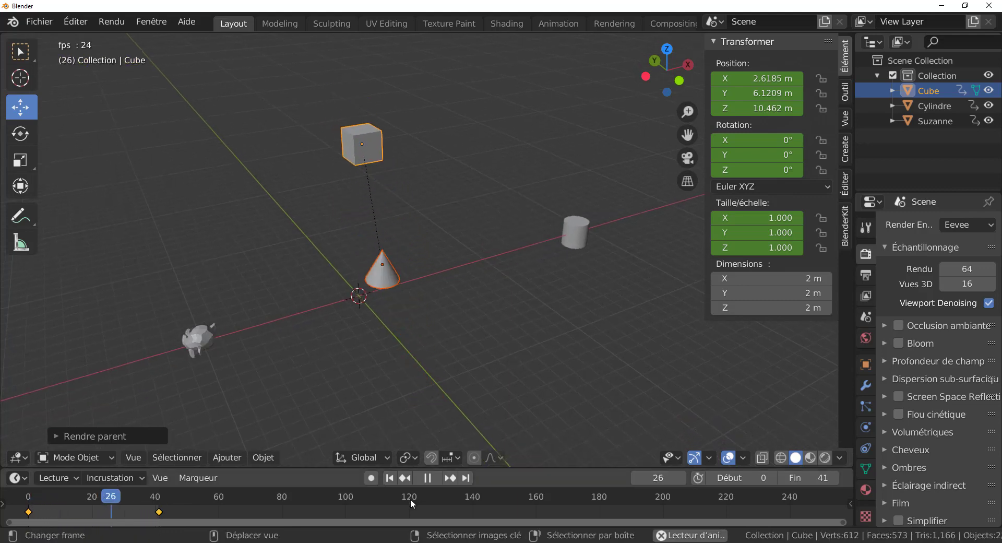
pyautogui.click(426, 478)
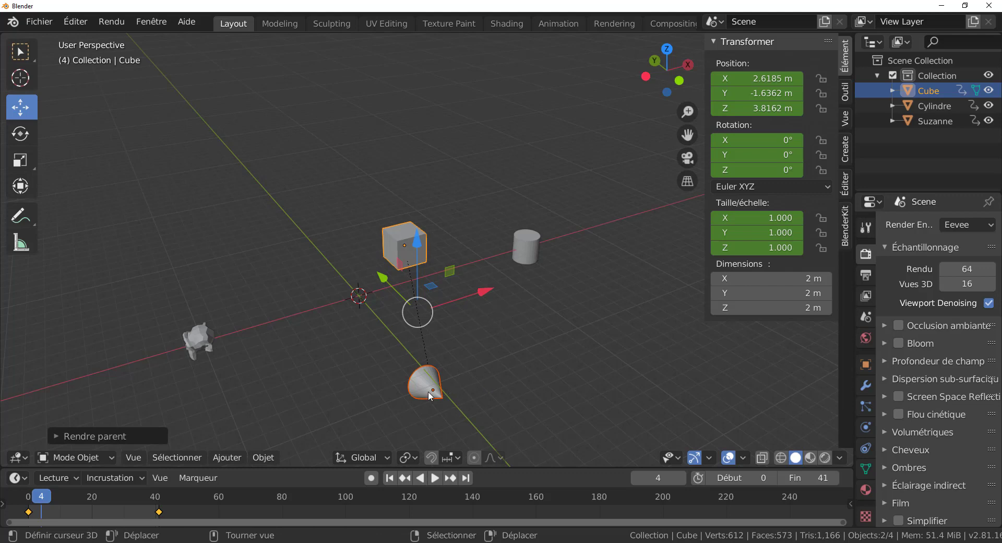
pyautogui.moveTo(499, 384); pyautogui.dragTo(413, 372, button='middle')
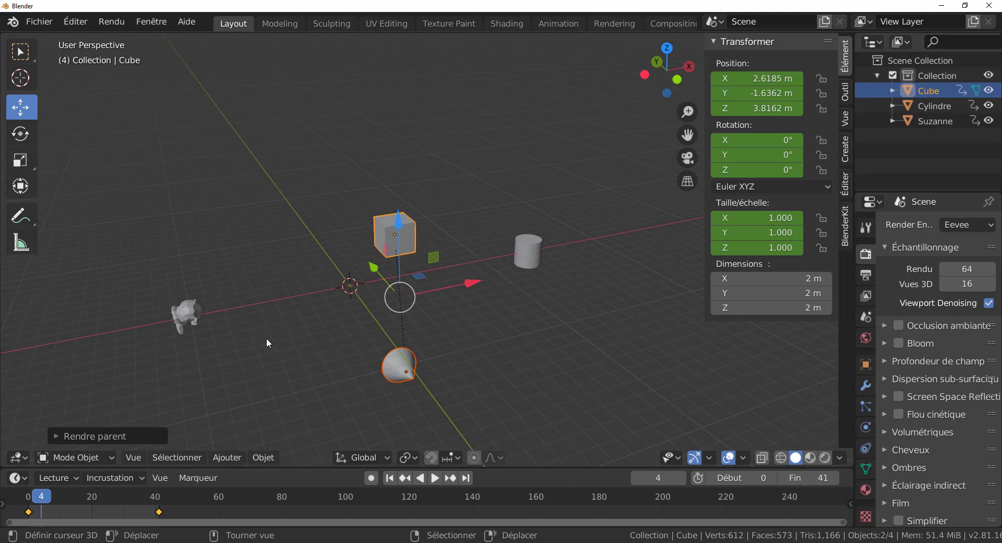
pyautogui.click(434, 478)
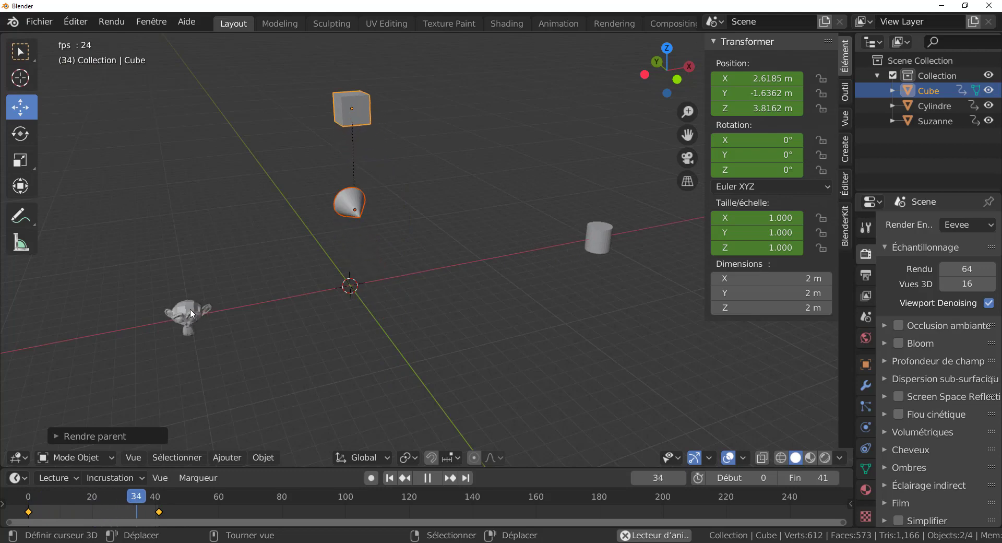
pyautogui.click(427, 478)
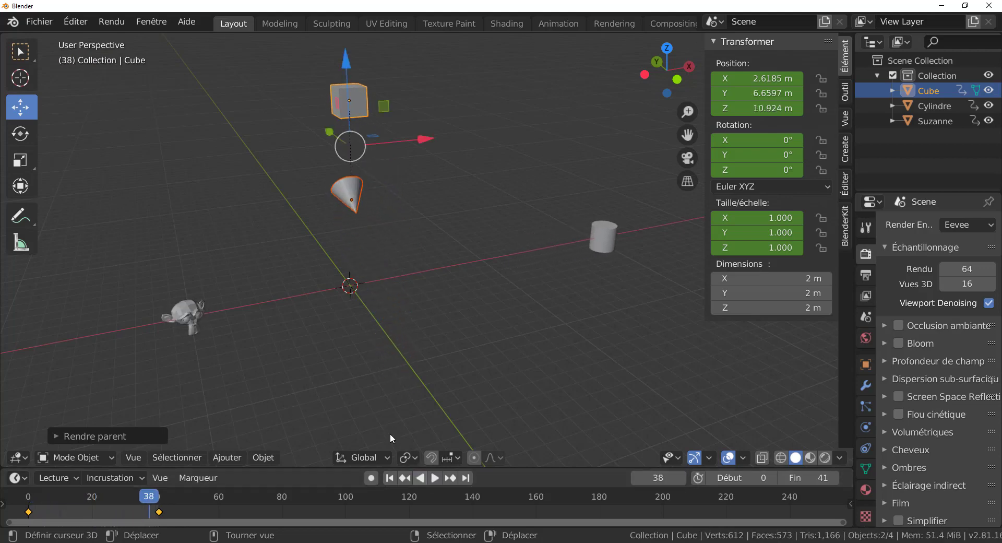
# Add a driver to the cone's Y scale using Suzanne's Rotation Z as the input variable
pyautogui.click(353, 199)
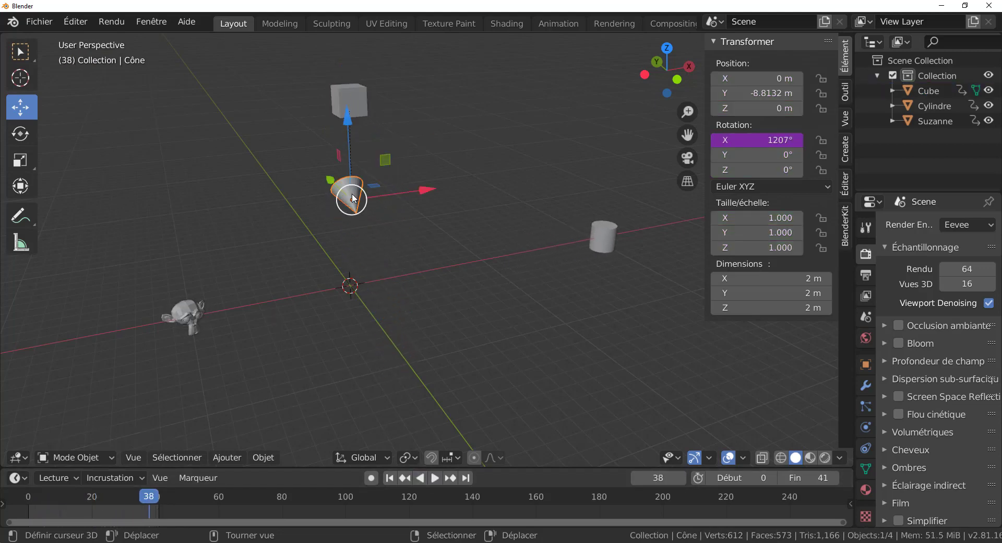
pyautogui.rightClick(759, 232)
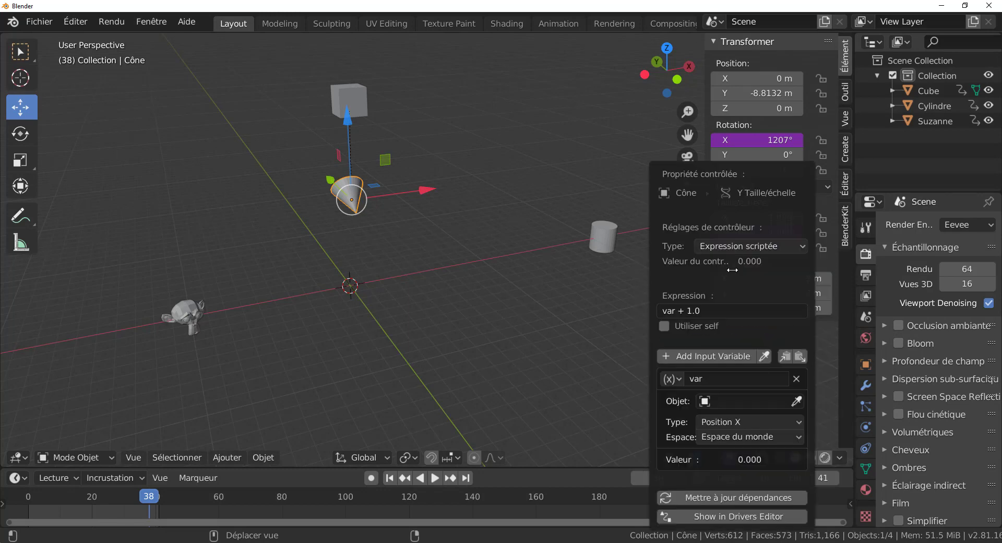
pyautogui.click(736, 403)
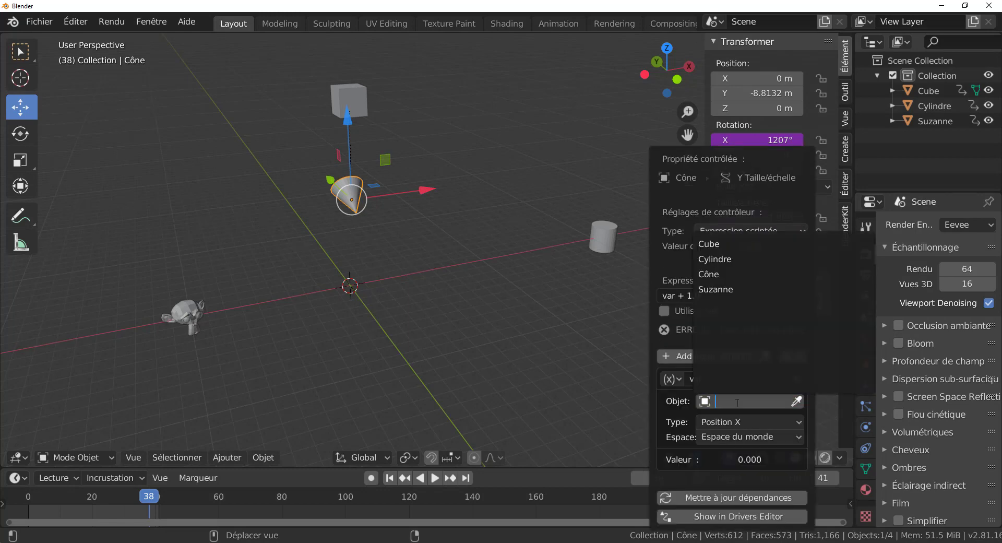
pyautogui.click(735, 290)
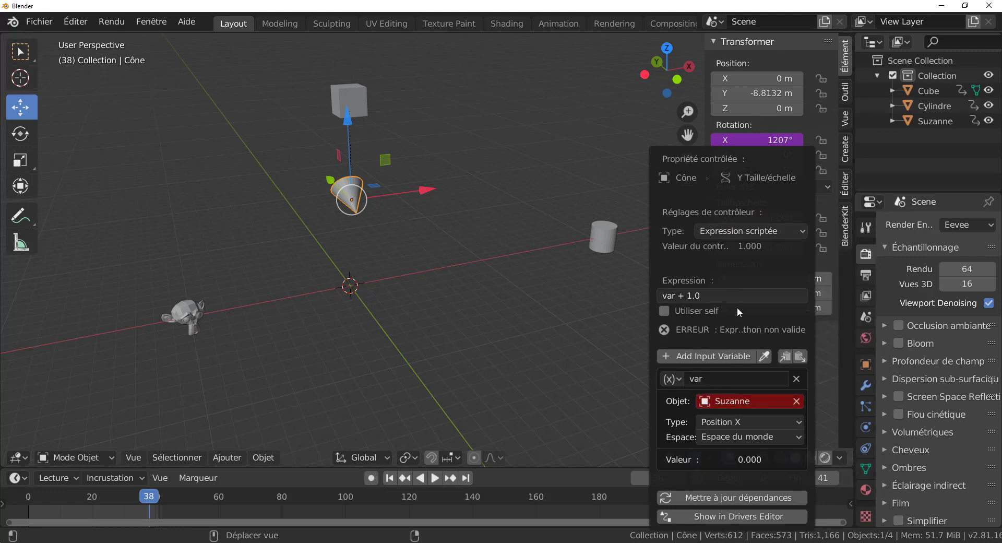
pyautogui.click(746, 422)
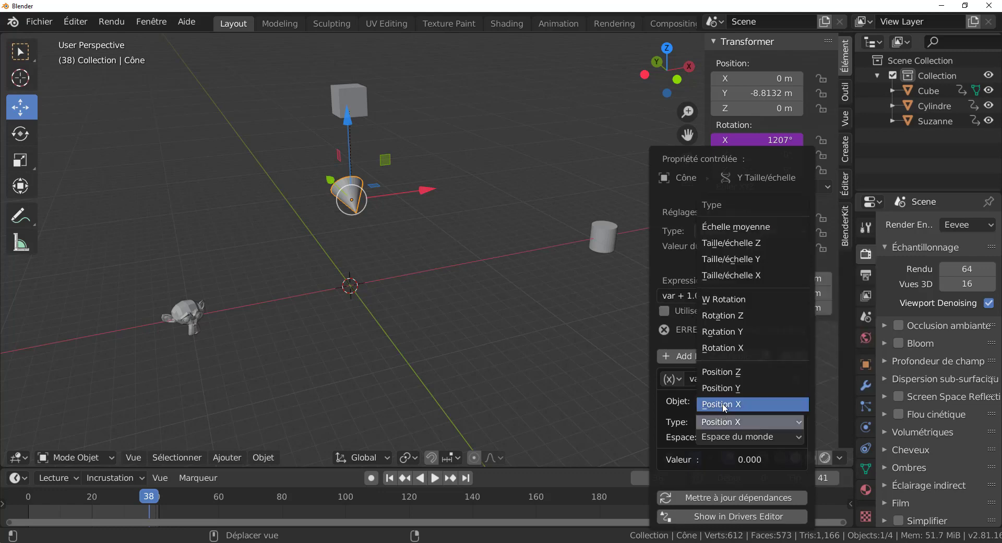
pyautogui.click(730, 323)
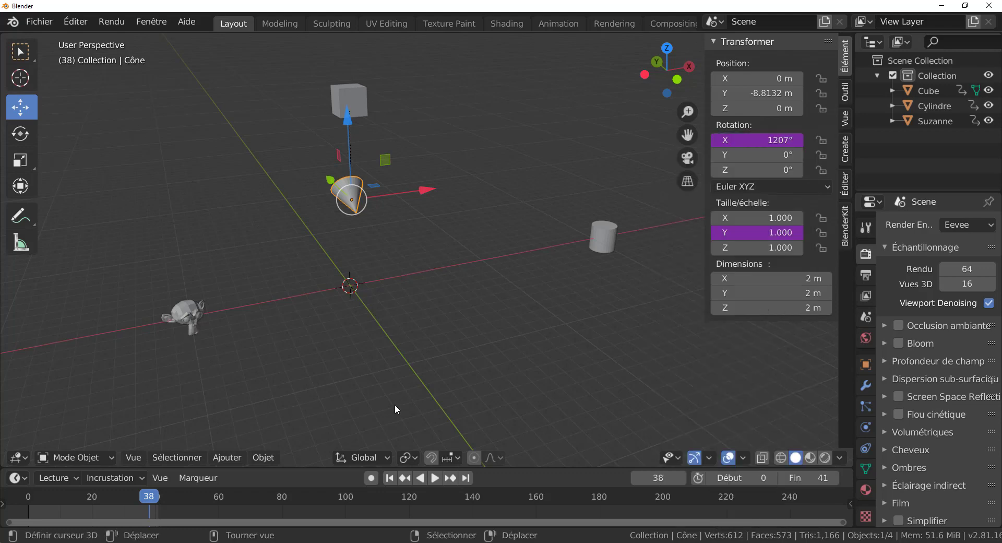
# Play the animation to test the cone's Y scale driver, and stop playback
pyautogui.click(434, 478)
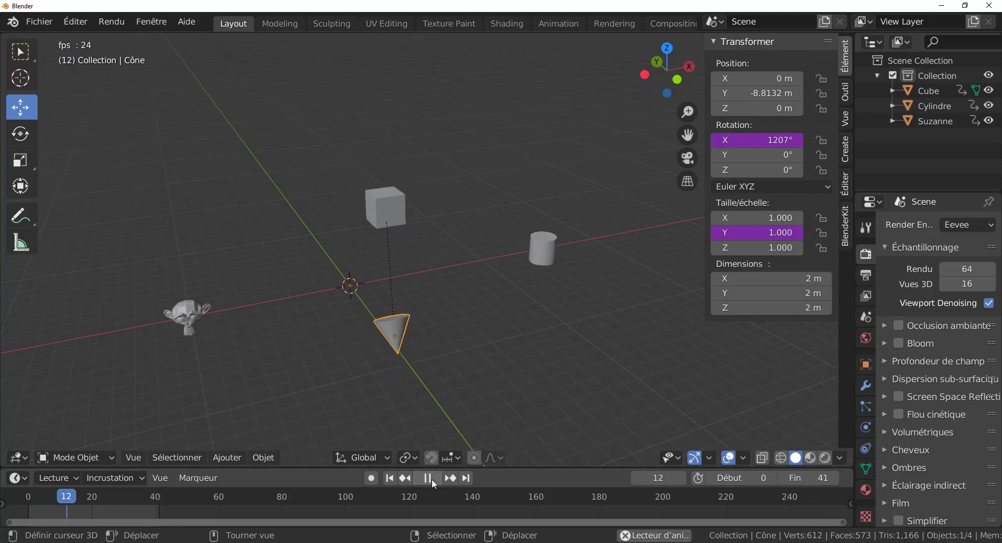
pyautogui.moveTo(424, 390); pyautogui.dragTo(467, 380, button='middle')
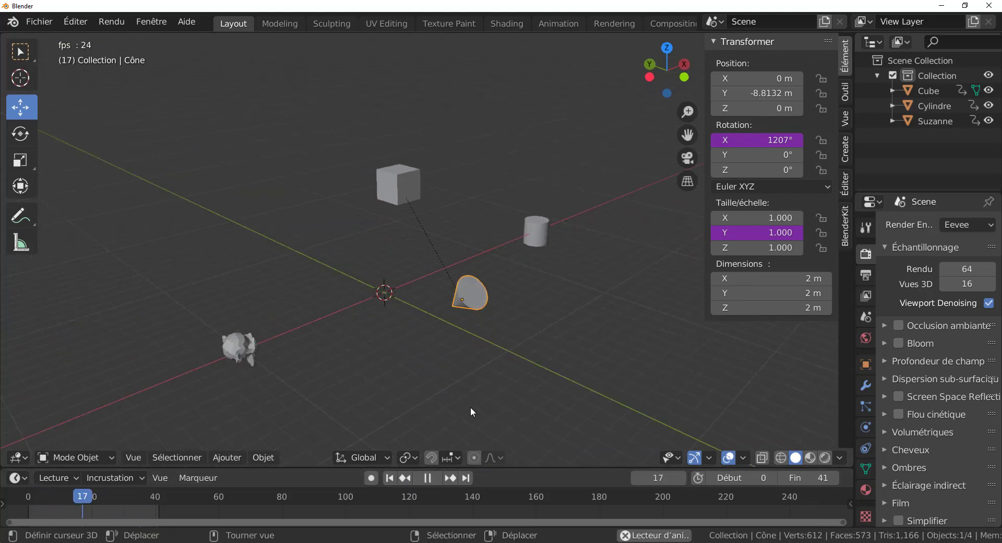
pyautogui.click(428, 478)
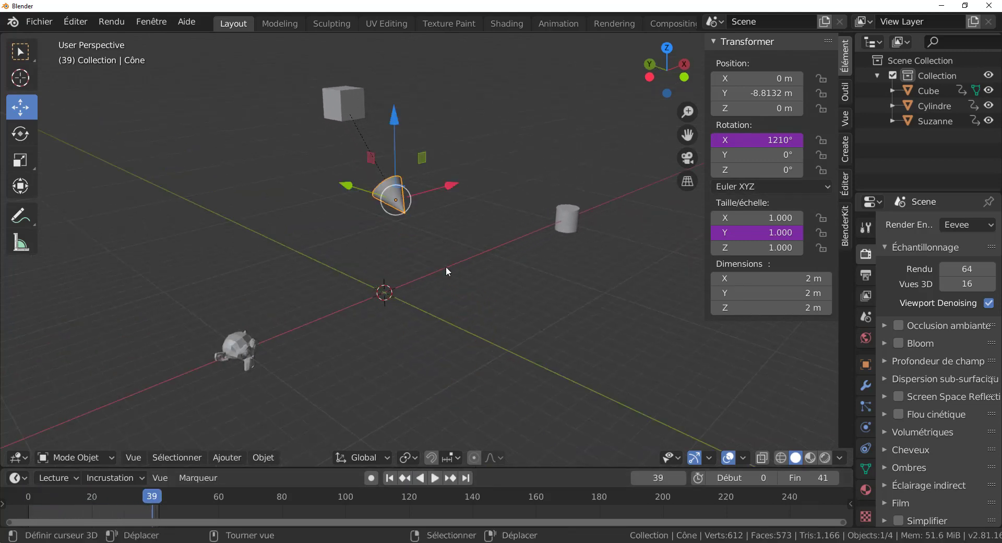
# Update the dependencies of the cone's Y scale driver, and play the animation to check its stretching
pyautogui.rightClick(754, 232)
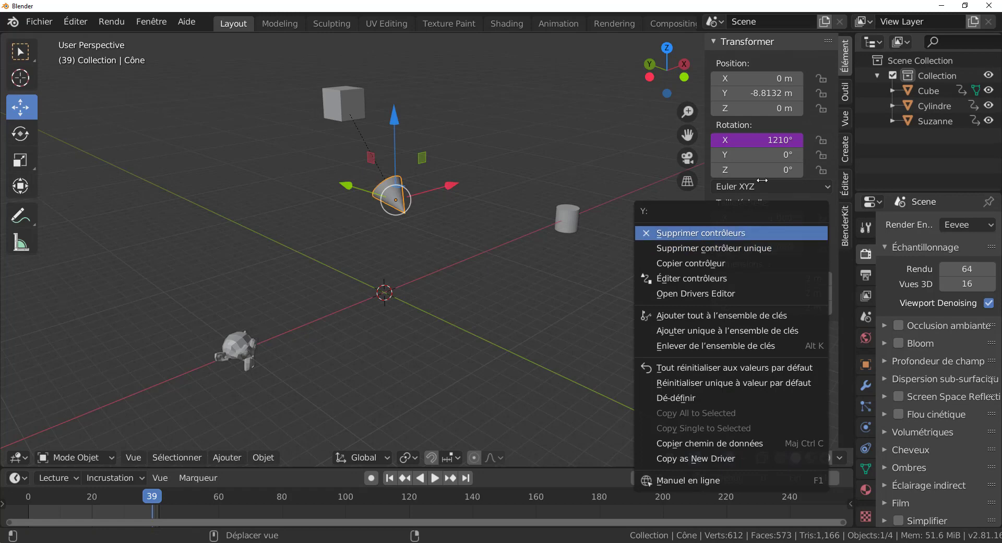
pyautogui.rightClick(762, 236)
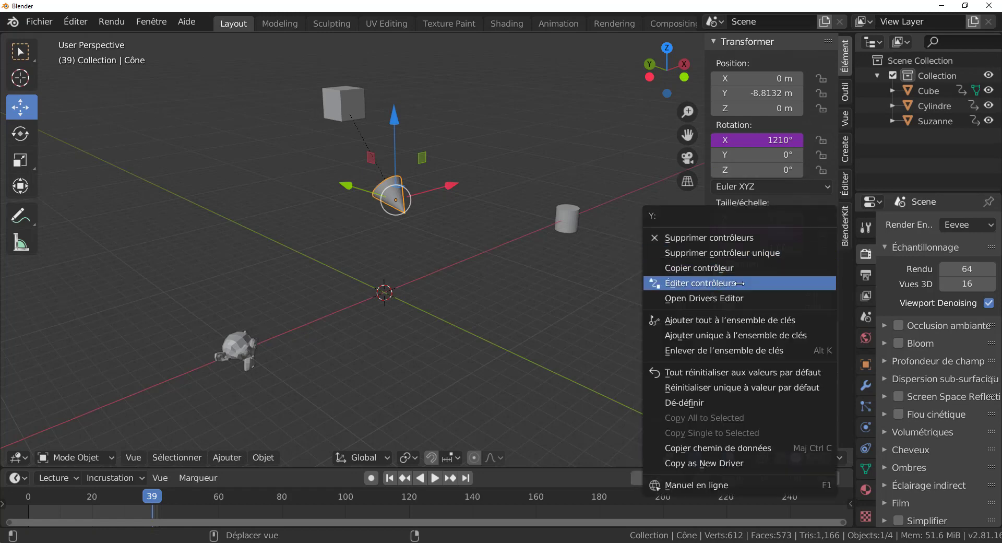
pyautogui.click(699, 283)
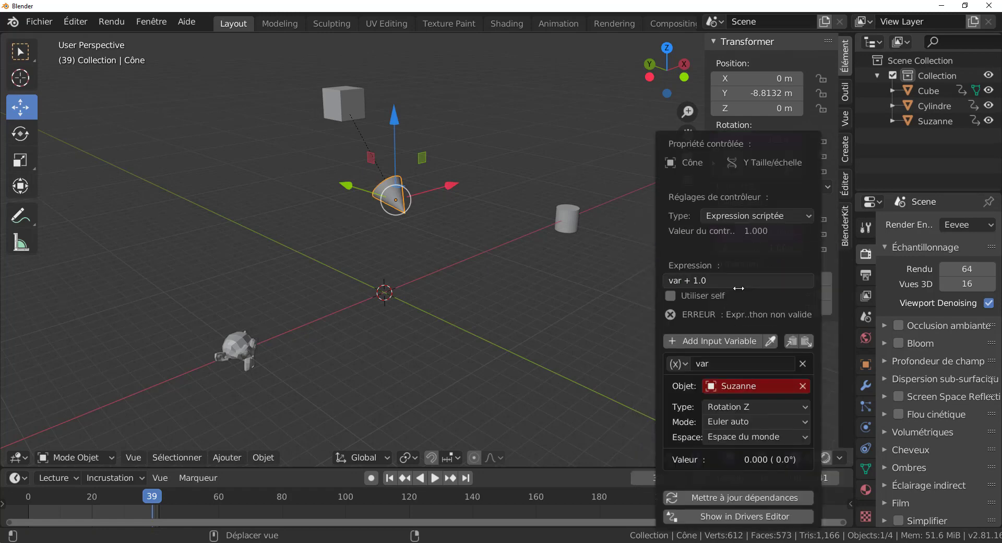
pyautogui.click(733, 498)
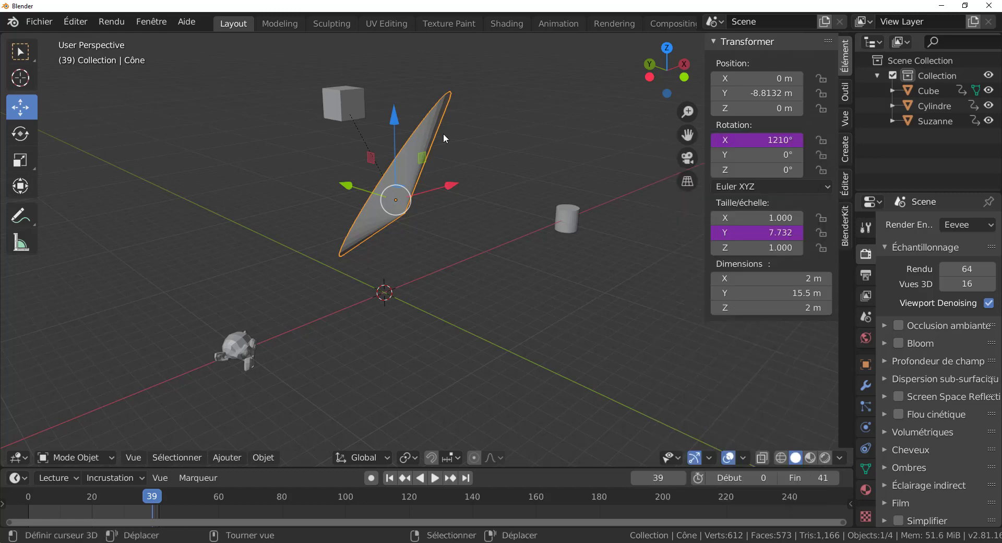
pyautogui.click(433, 478)
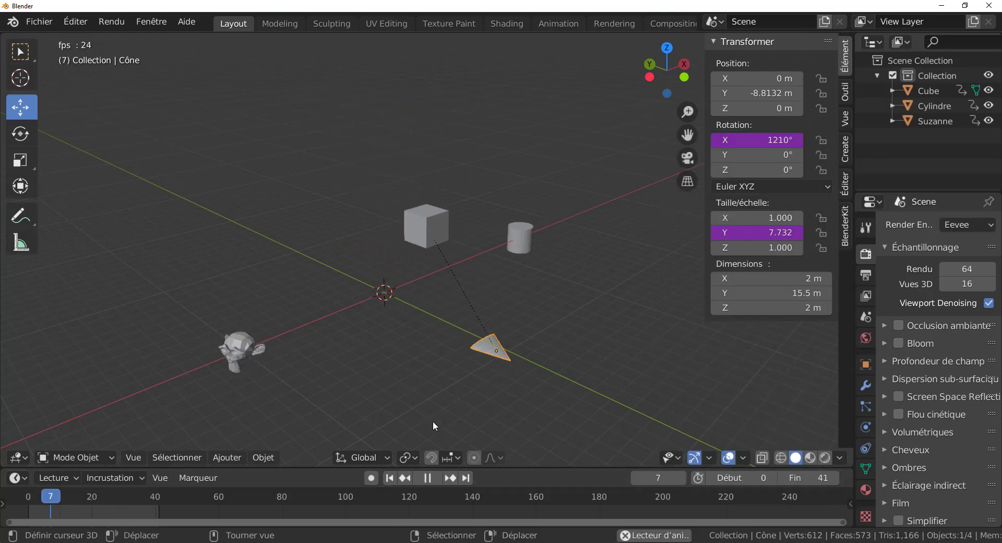
pyautogui.moveTo(433, 420); pyautogui.dragTo(503, 405, button='middle')
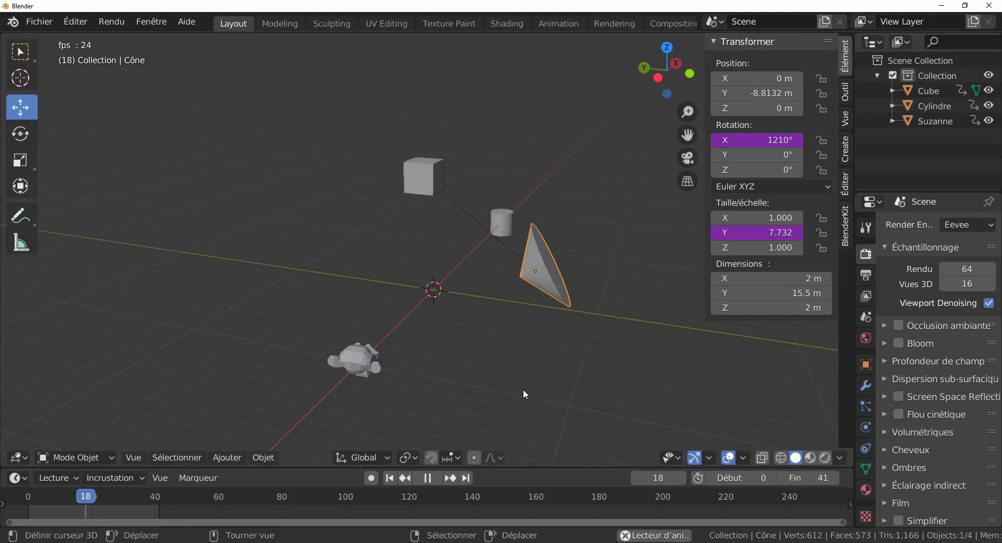
pyautogui.moveTo(523, 389); pyautogui.dragTo(422, 389, button='middle')
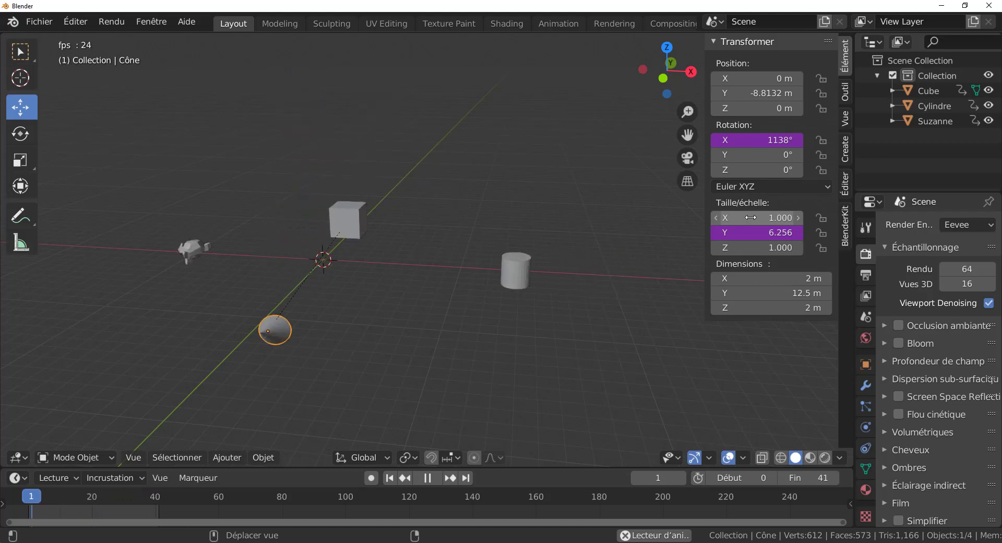
# Add a driver to the cone's X scale using Suzanne's Rotation Z, and update its dependencies
pyautogui.rightClick(750, 217)
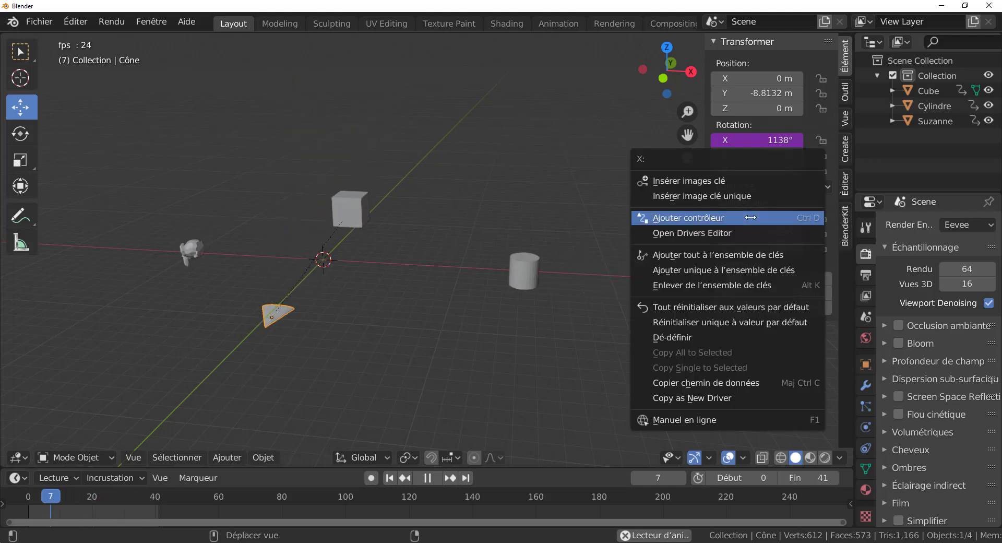
pyautogui.click(688, 219)
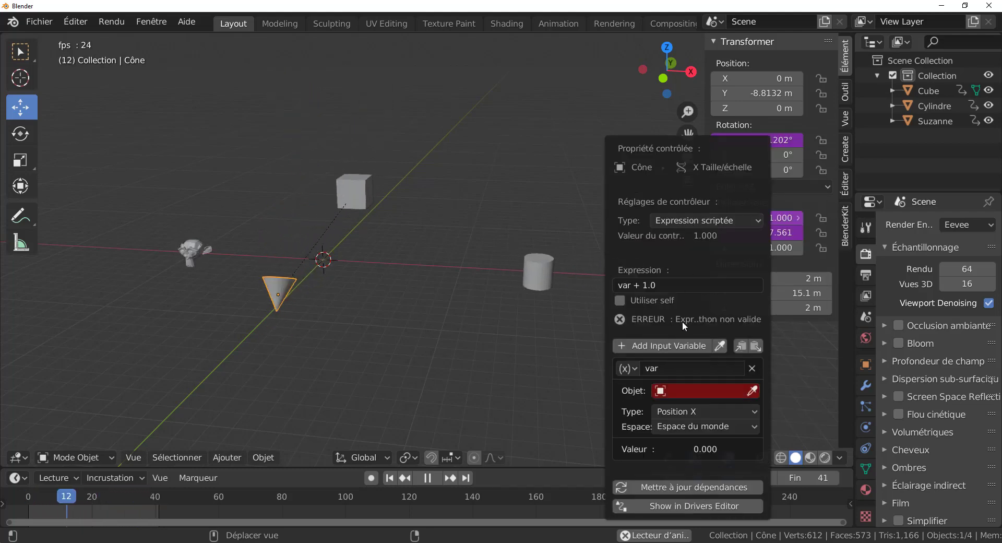
pyautogui.click(687, 392)
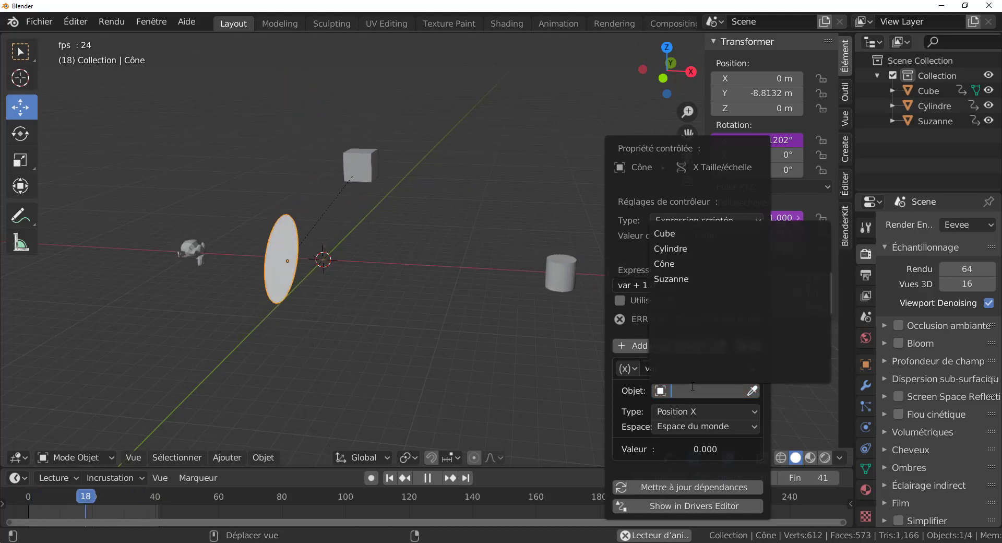
pyautogui.click(704, 284)
pyautogui.click(702, 416)
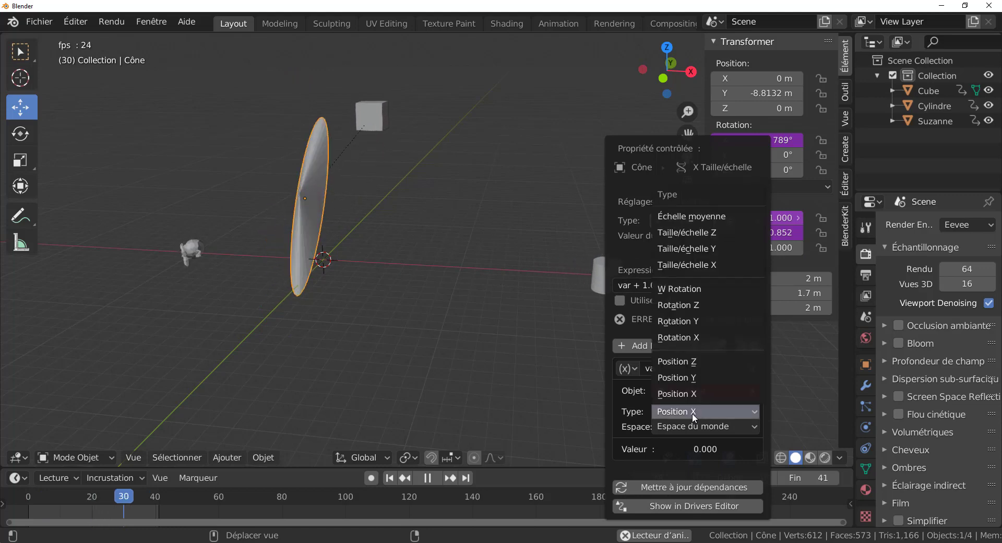
pyautogui.click(696, 306)
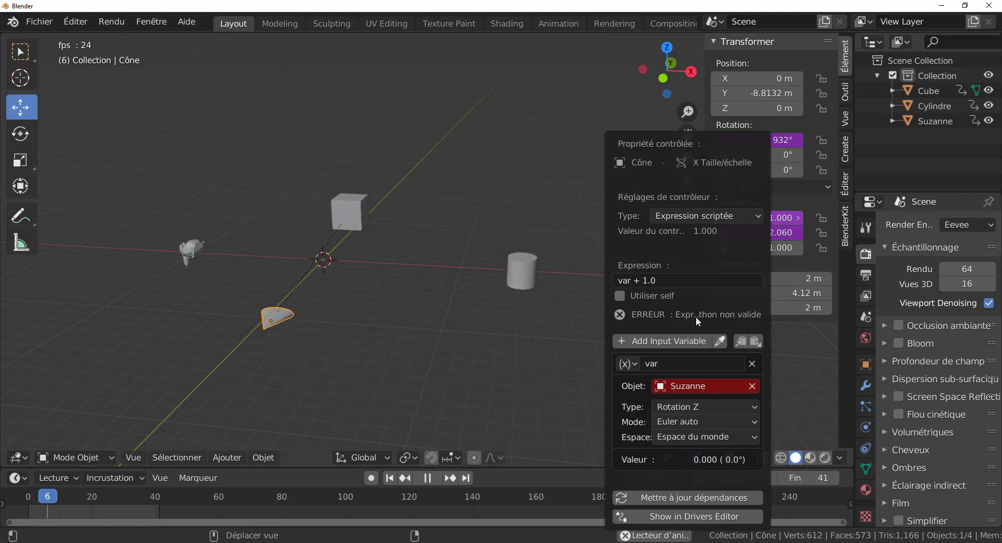
pyautogui.click(675, 497)
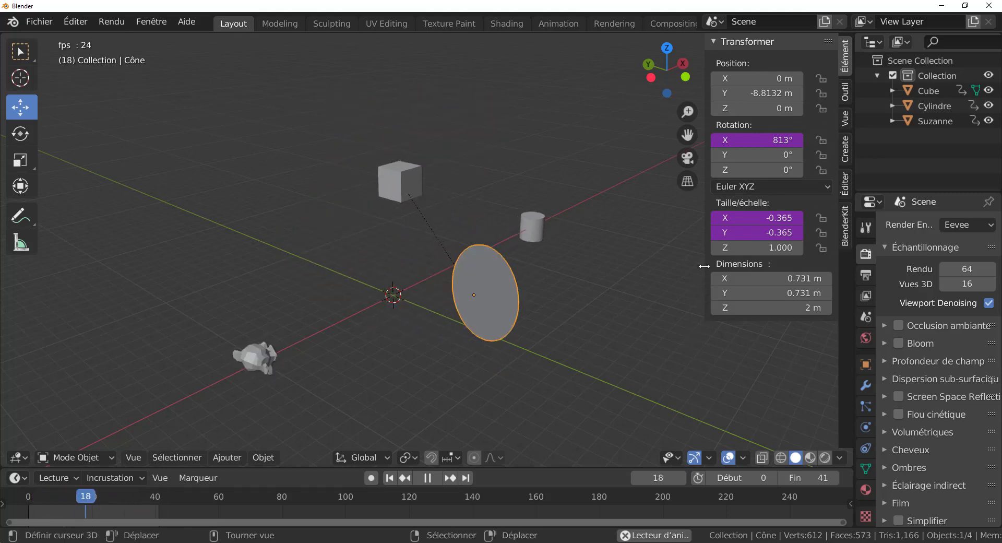
# Widen the sidebar that shows the cone's transform values
pyautogui.moveTo(704, 266)
pyautogui.mouseDown()
pyautogui.moveTo(793, 266)
pyautogui.moveTo(716, 269)
pyautogui.mouseUp()
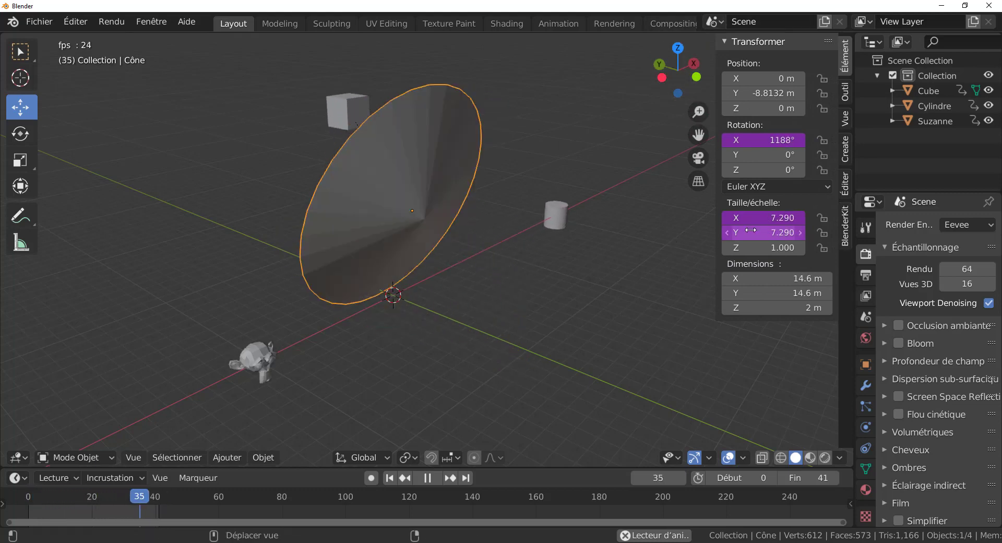
pyautogui.moveTo(714, 265); pyautogui.dragTo(676, 275)
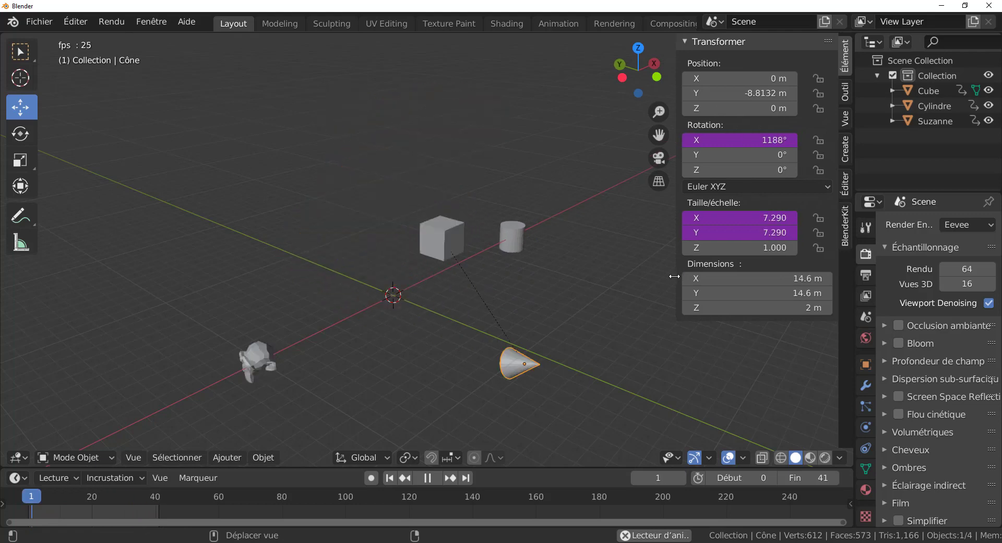